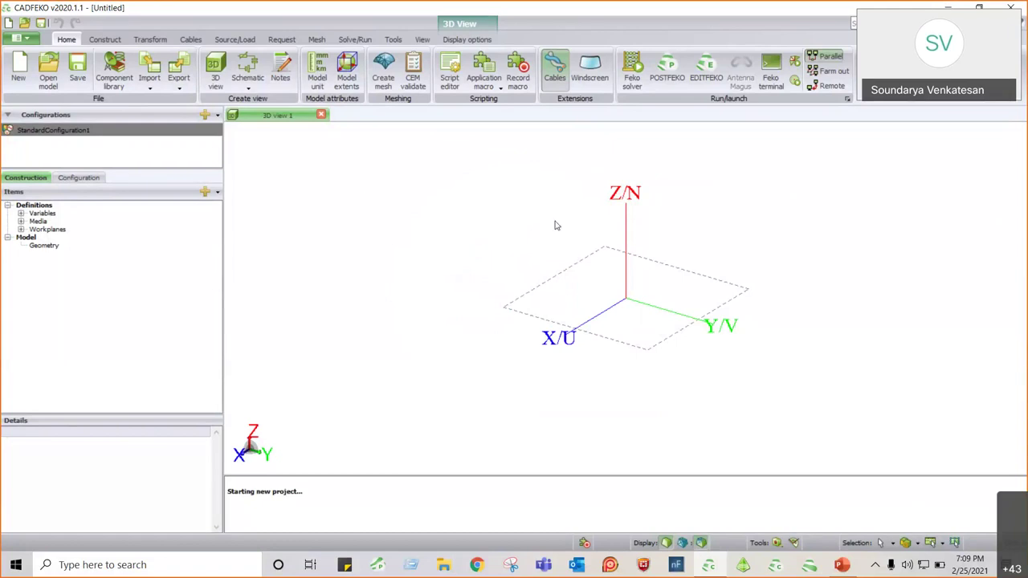
{"action": "left_click", "coordinate": [126, 90]}
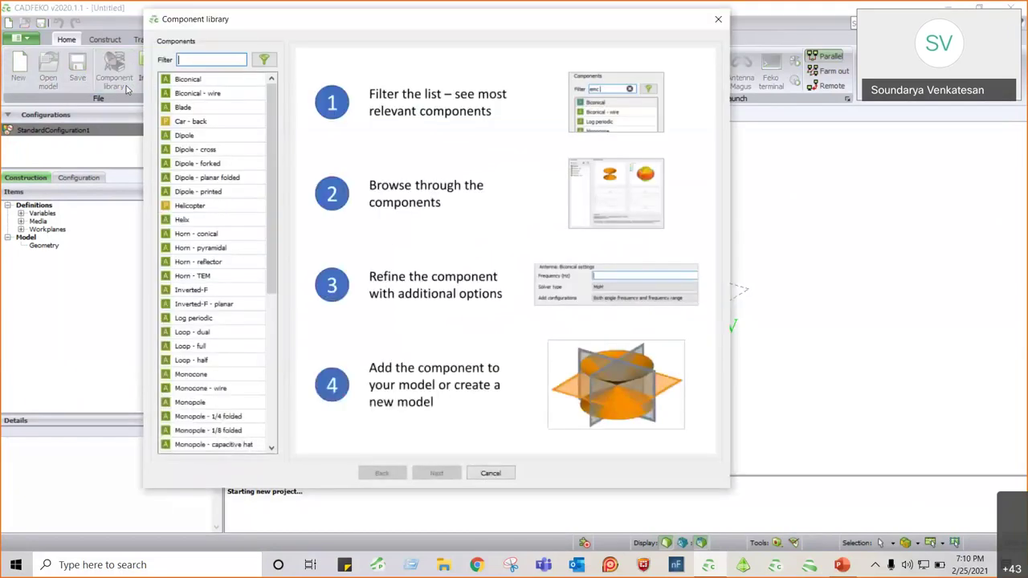
{"action": "scroll", "coordinate": [210, 165], "scroll_direction": "down", "scroll_amount": 4}
{"action": "scroll", "coordinate": [209, 165], "scroll_direction": "down", "scroll_amount": 2}
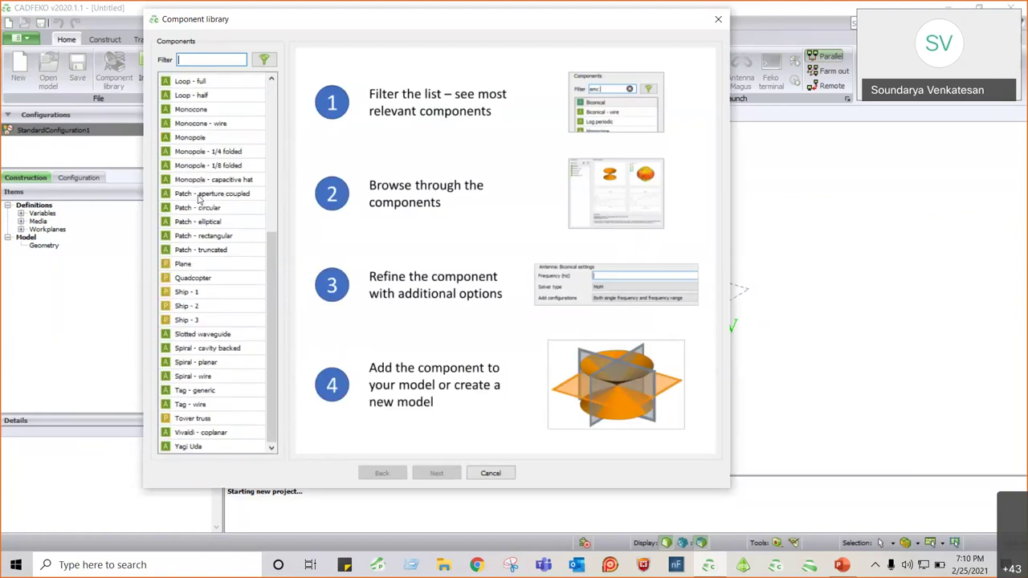
{"action": "scroll", "coordinate": [207, 195], "scroll_direction": "up", "scroll_amount": 6}
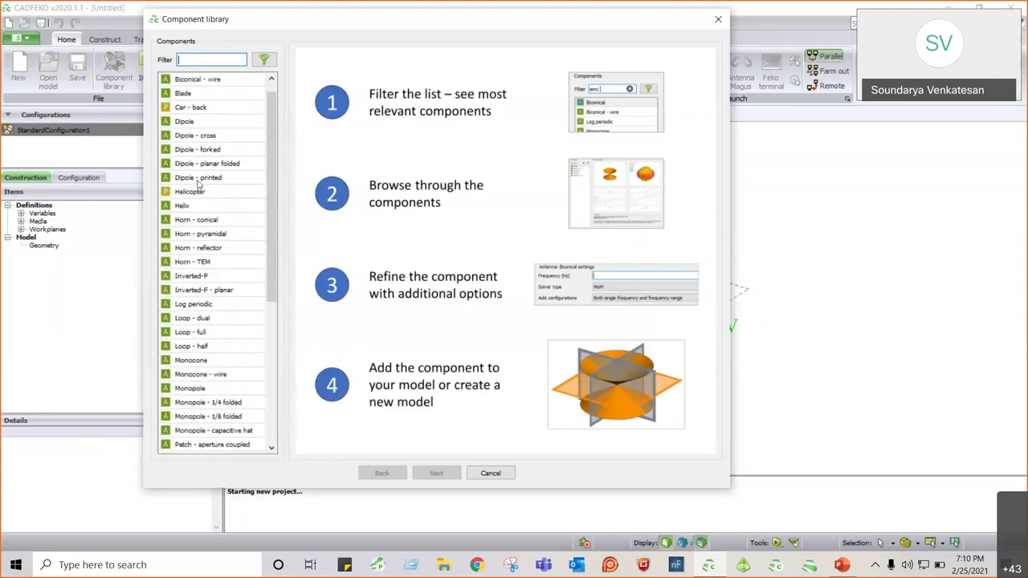
{"action": "left_click", "coordinate": [214, 151]}
{"action": "left_click", "coordinate": [197, 223]}
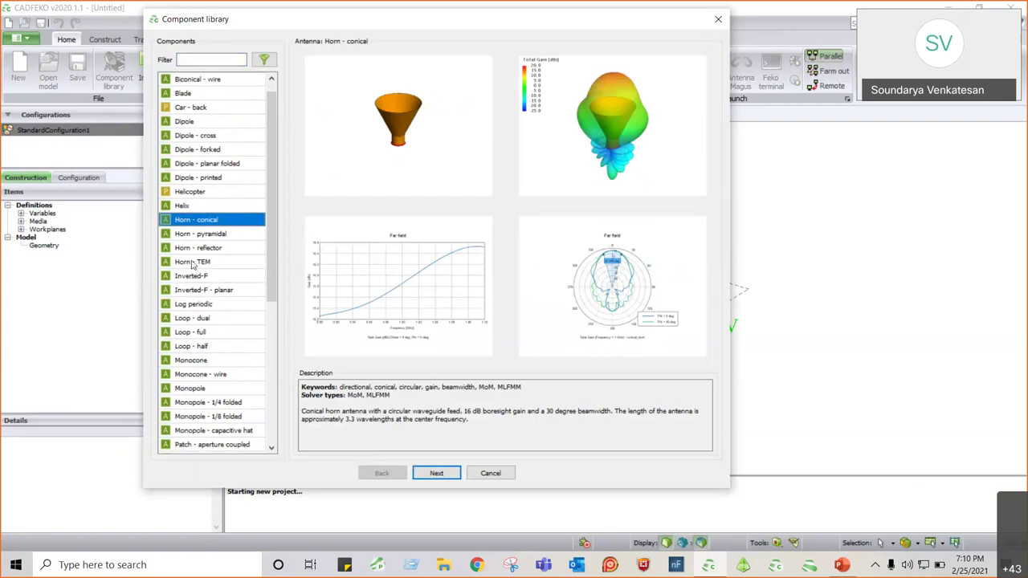
{"action": "scroll", "coordinate": [191, 267], "scroll_direction": "down", "scroll_amount": 5}
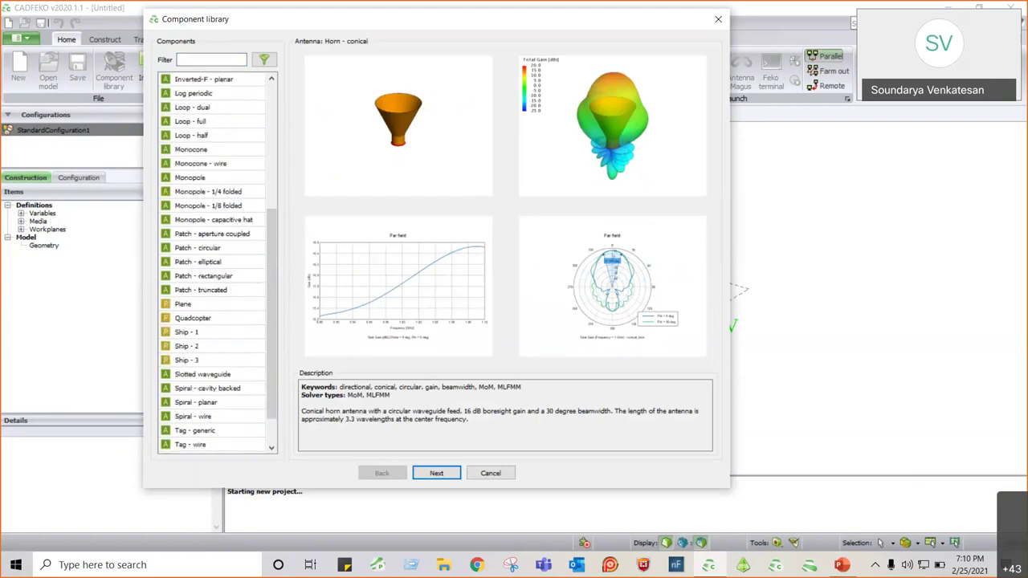
{"action": "left_click", "coordinate": [717, 20]}
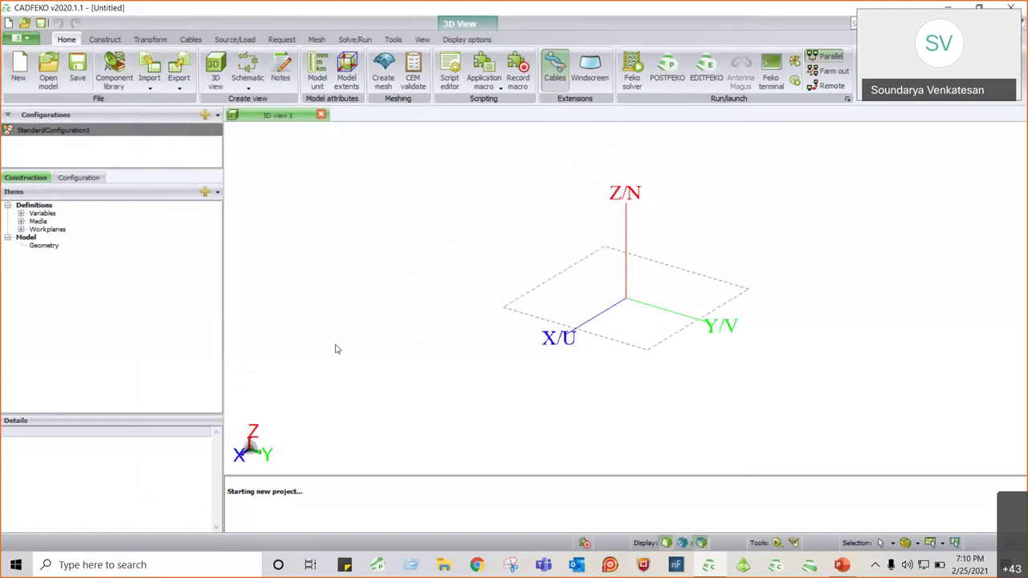
Define the variable freq = 3e9
{"action": "left_click", "coordinate": [21, 213]}
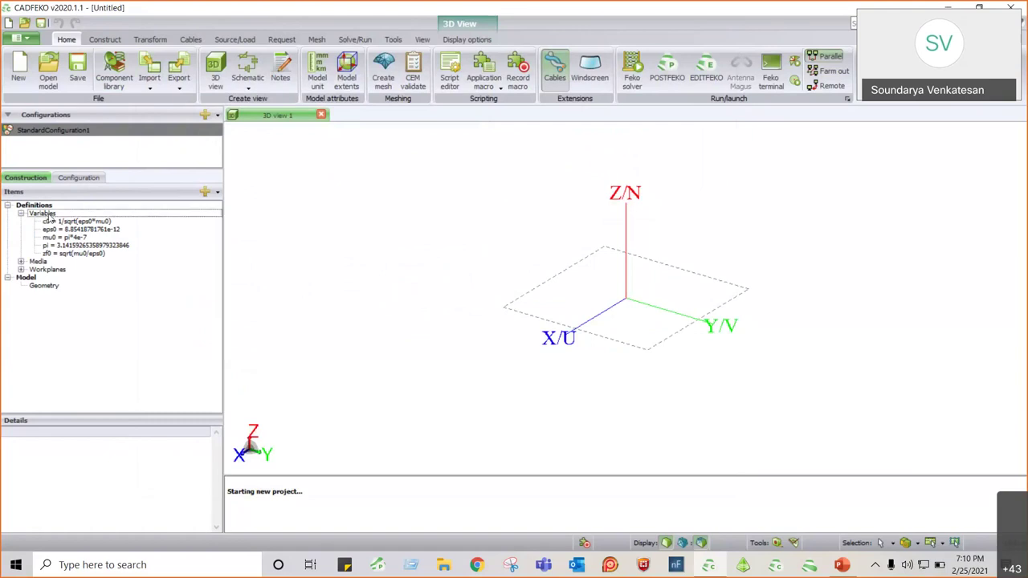
{"action": "double_click", "coordinate": [44, 214]}
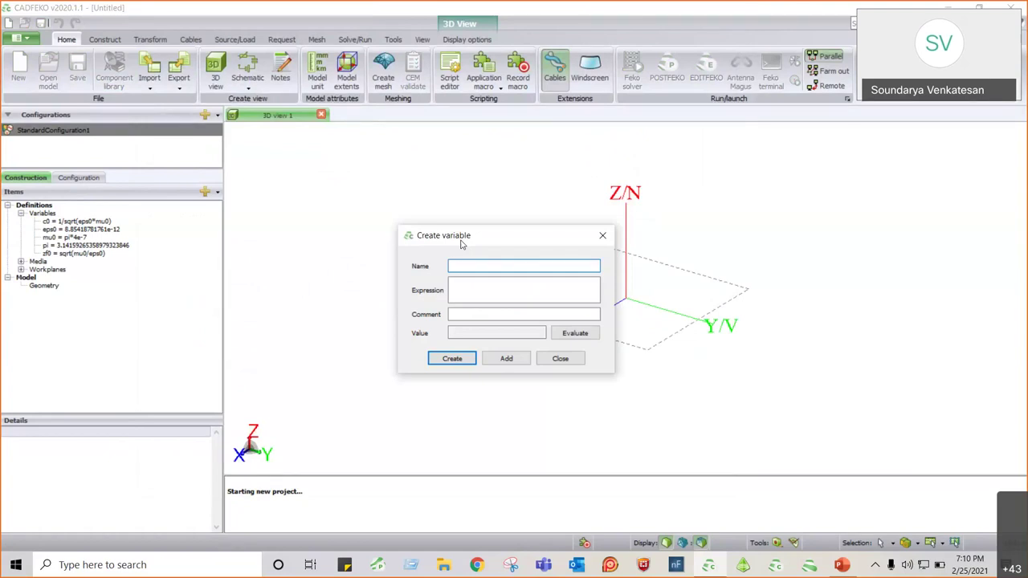
{"action": "left_click", "coordinate": [460, 271]}
{"action": "type", "text": "f"}
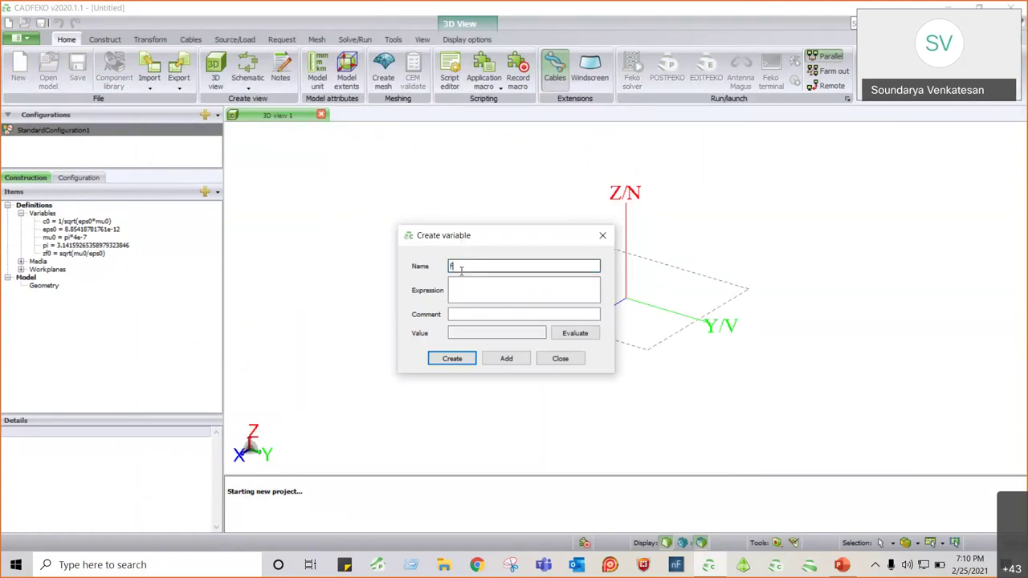
{"action": "type", "text": "req"}
{"action": "left_click", "coordinate": [452, 291]}
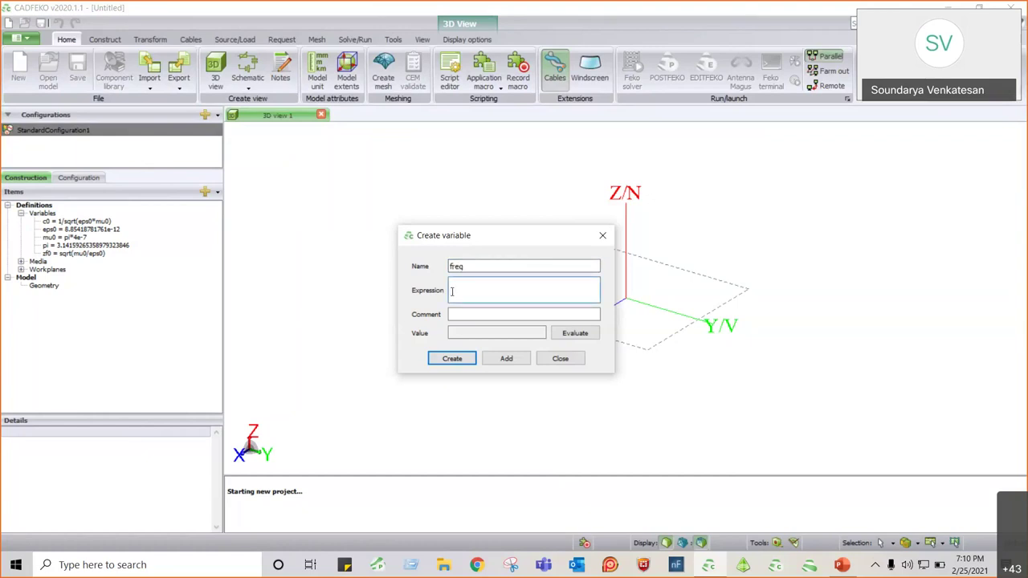
{"action": "type", "text": "3e9"}
{"action": "left_click_drag", "start_coordinate": [451, 291], "coordinate": [509, 285]}
{"action": "left_click", "coordinate": [515, 363]}
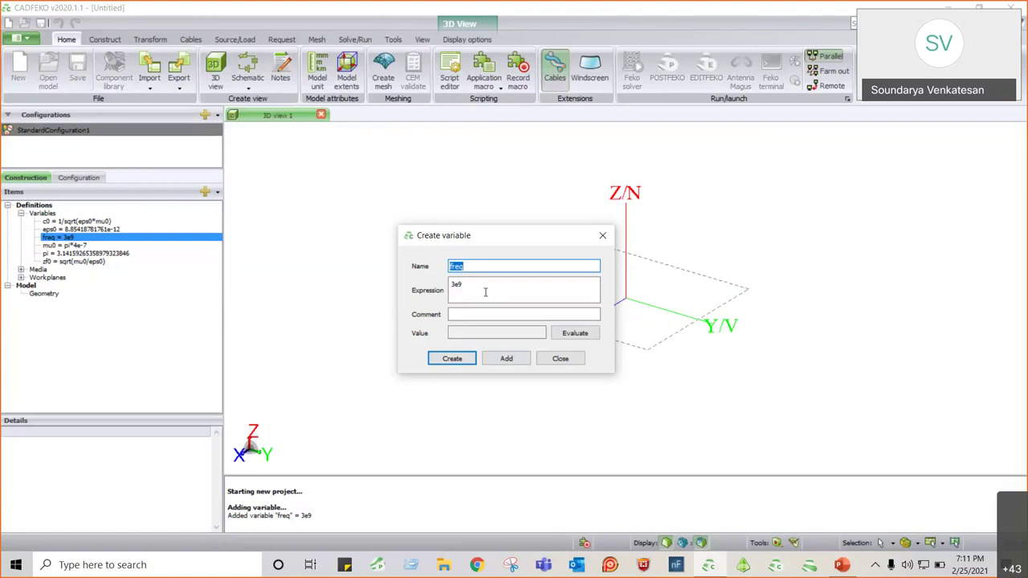
Add the variable lambda = c0/freq, leaving the model unit settings unchanged
{"action": "type", "text": "lambdav"}
{"action": "key", "text": "Tab"}
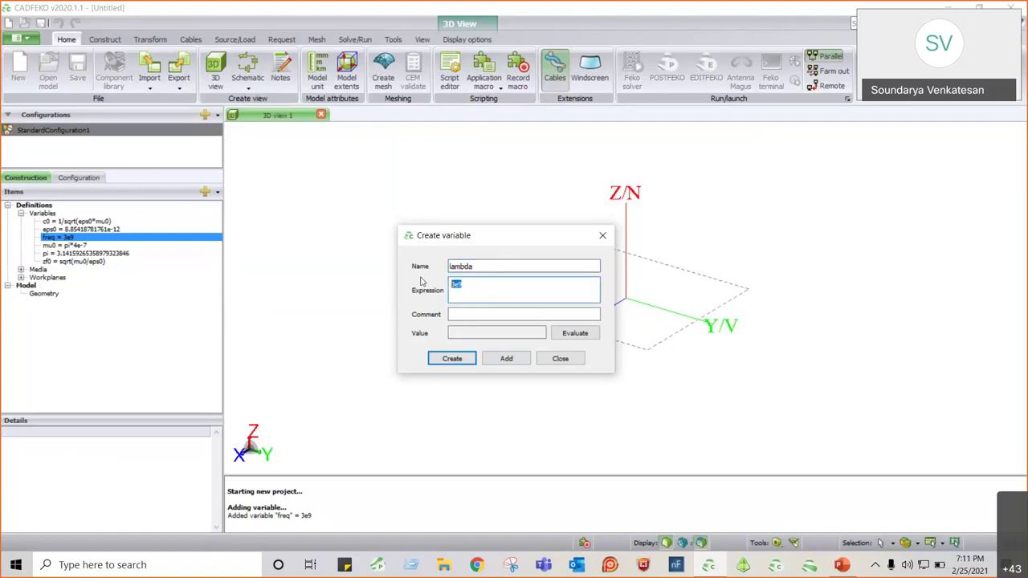
{"action": "type", "text": "c0"}
{"action": "type", "text": "freq"}
{"action": "left_click", "coordinate": [574, 335]}
{"action": "left_click_drag", "start_coordinate": [530, 338], "coordinate": [420, 338]}
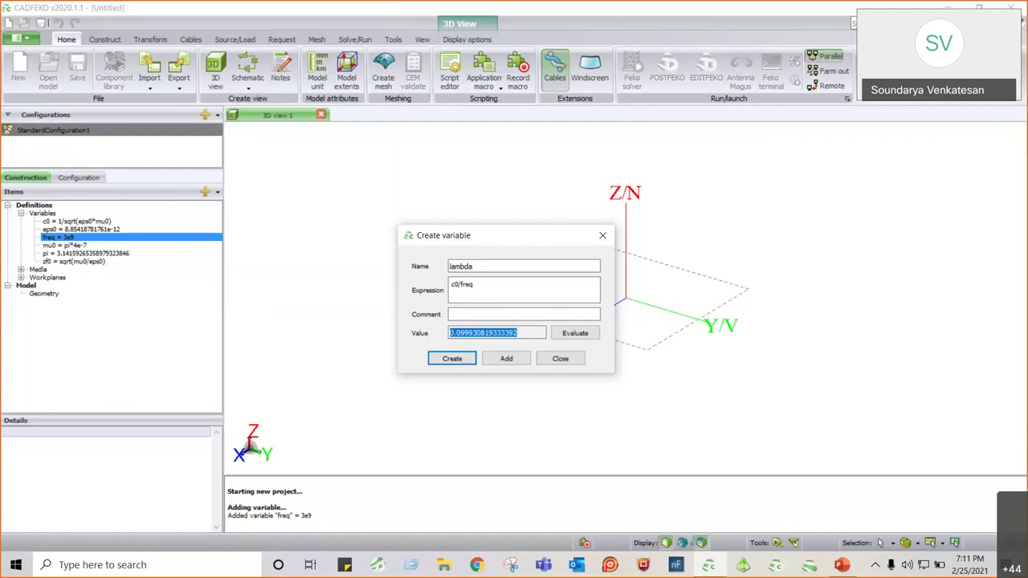
{"action": "left_click", "coordinate": [317, 72]}
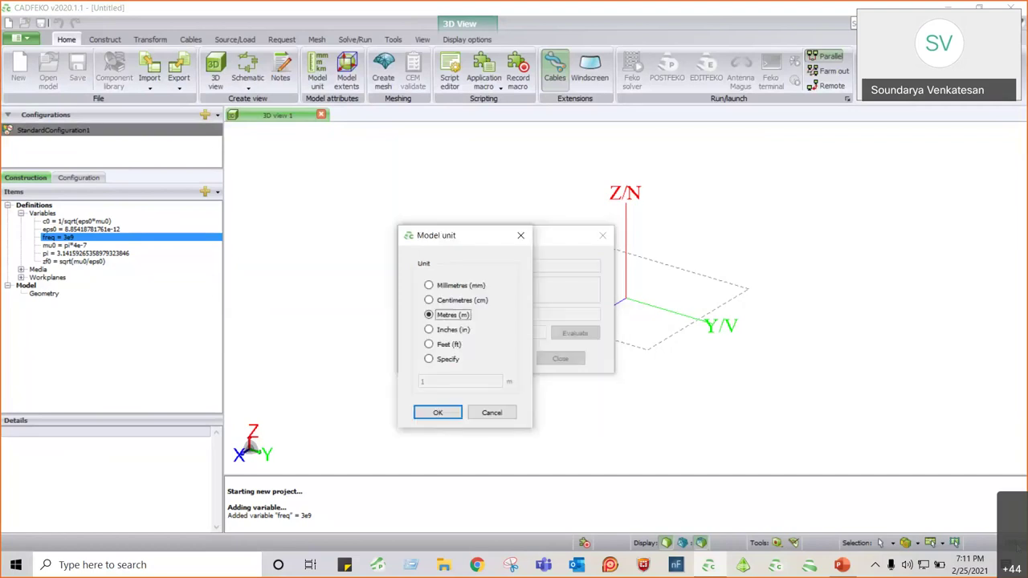
{"action": "left_click_drag", "start_coordinate": [451, 238], "coordinate": [776, 133]}
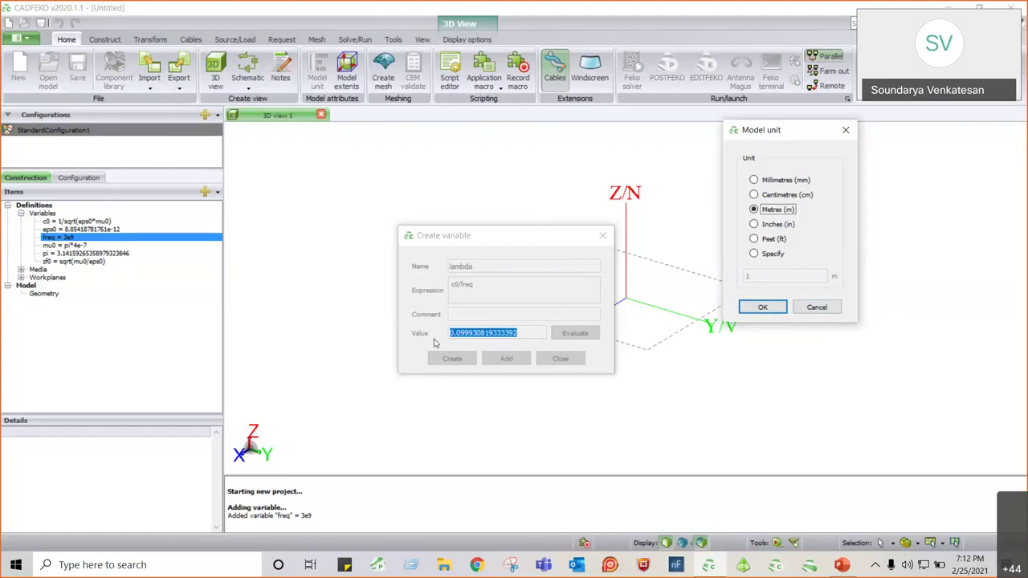
{"action": "left_click", "coordinate": [815, 308]}
{"action": "left_click", "coordinate": [491, 359]}
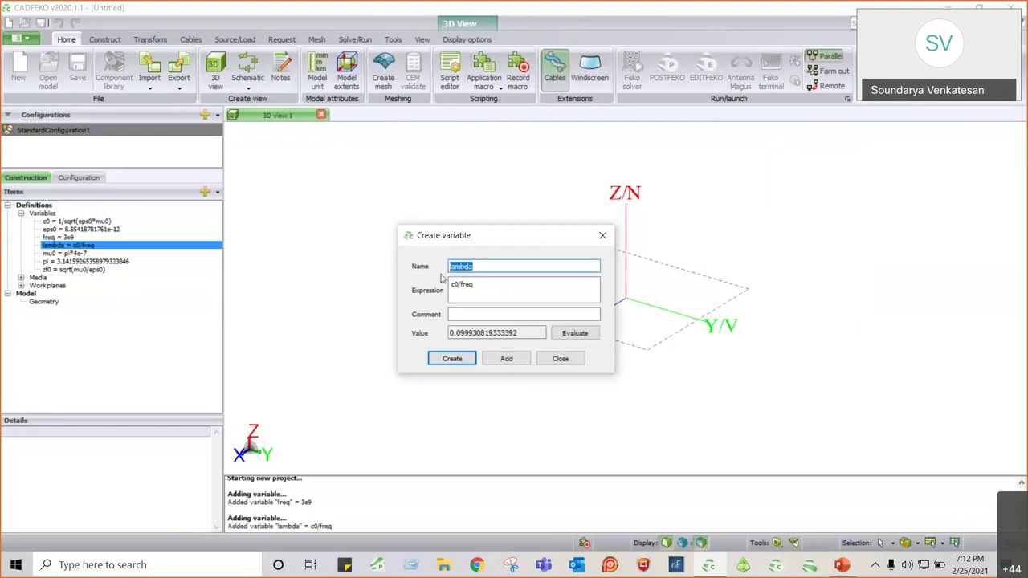
Add the variable h = lambda/2
{"action": "type", "text": "h"}
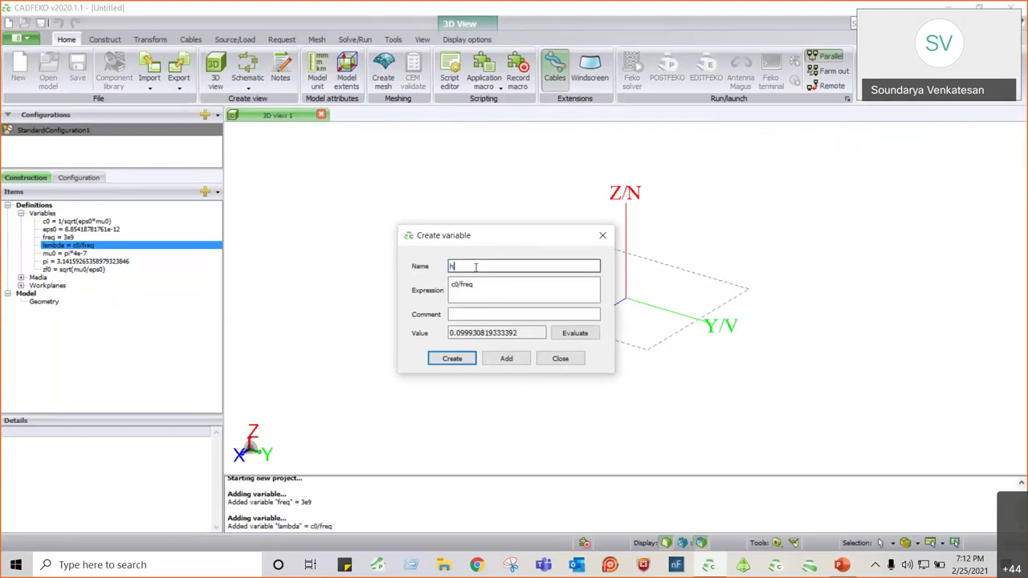
{"action": "left_click", "coordinate": [462, 287]}
{"action": "left_click_drag", "start_coordinate": [492, 293], "coordinate": [384, 283]}
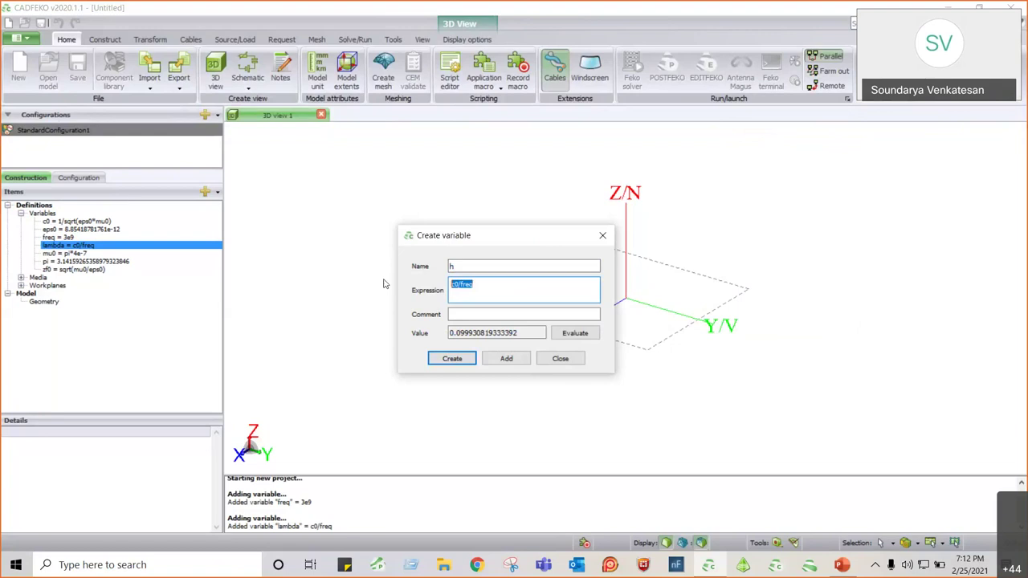
{"action": "type", "text": "("}
{"action": "type", "text": "ambda/2"}
{"action": "left_click_drag", "start_coordinate": [482, 292], "coordinate": [431, 281]}
{"action": "left_click", "coordinate": [518, 359]}
Add the variable radius = 2e-3 and finish creating the variables
{"action": "type", "text": "ra"}
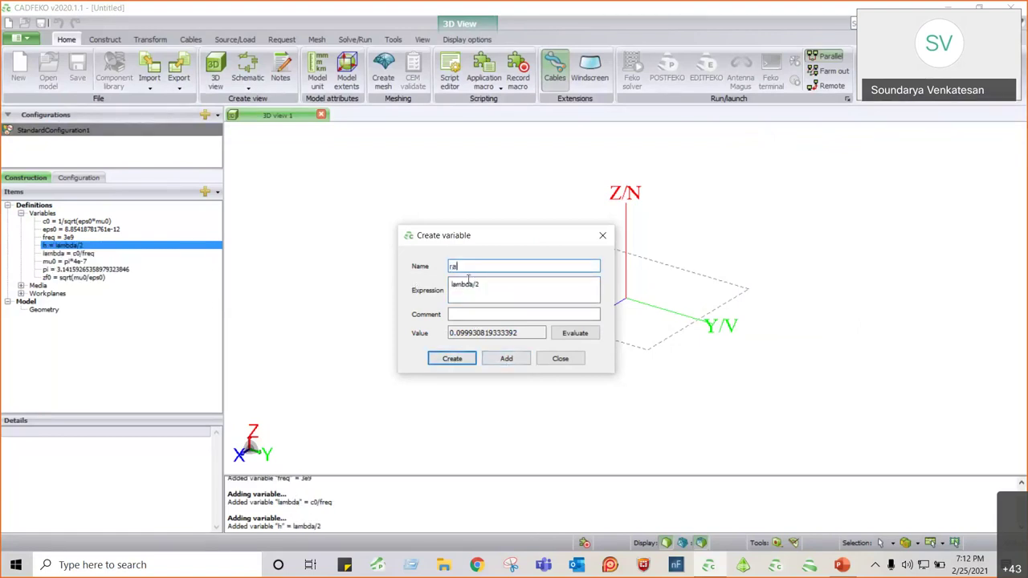
{"action": "type", "text": "dius"}
{"action": "key", "text": "Tab"}
{"action": "key", "text": "End"}
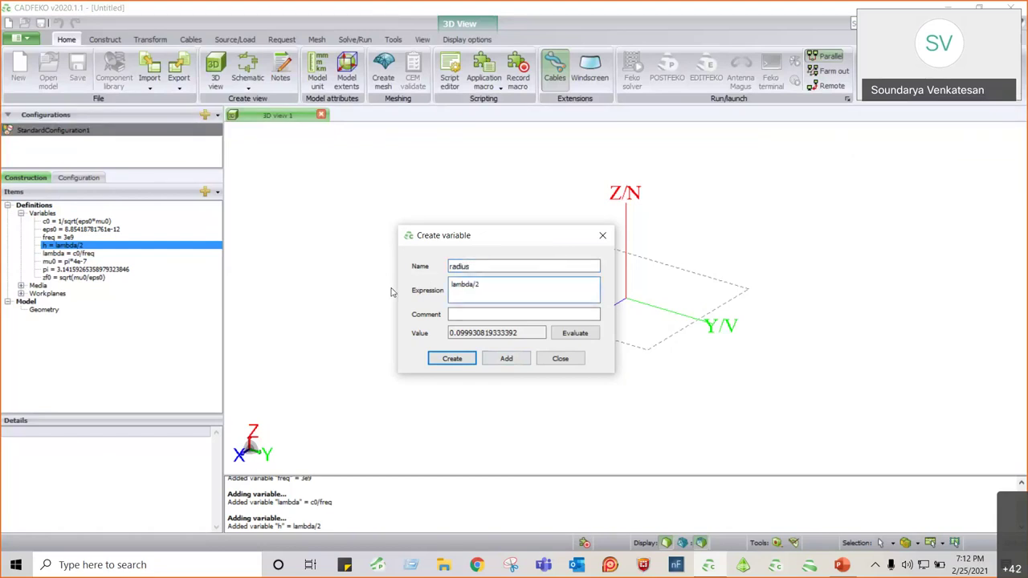
{"action": "key", "text": "BackSpace"}
{"action": "key", "text": "BackSpace"}
{"action": "key", "text": "BackSpace"}
{"action": "key", "text": "BackSpace"}
{"action": "key", "text": "BackSpace"}
{"action": "key", "text": "BackSpace"}
{"action": "key", "text": "BackSpace"}
{"action": "key", "text": "BackSpace"}
{"action": "type", "text": "2e-3"}
{"action": "left_click", "coordinate": [452, 359]}
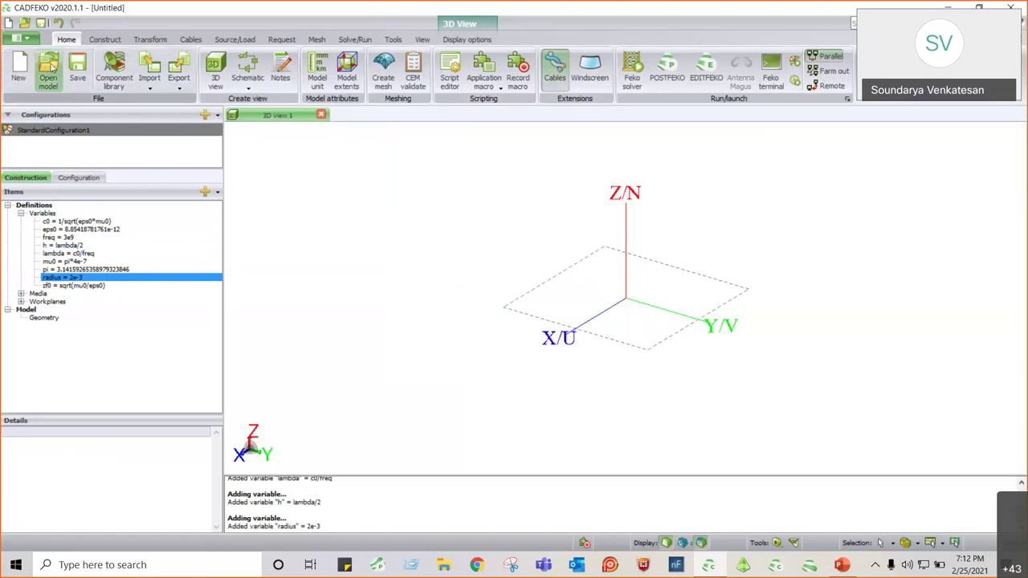
Start a new line from the origin with end point U and V set to 0
{"action": "left_click", "coordinate": [105, 40]}
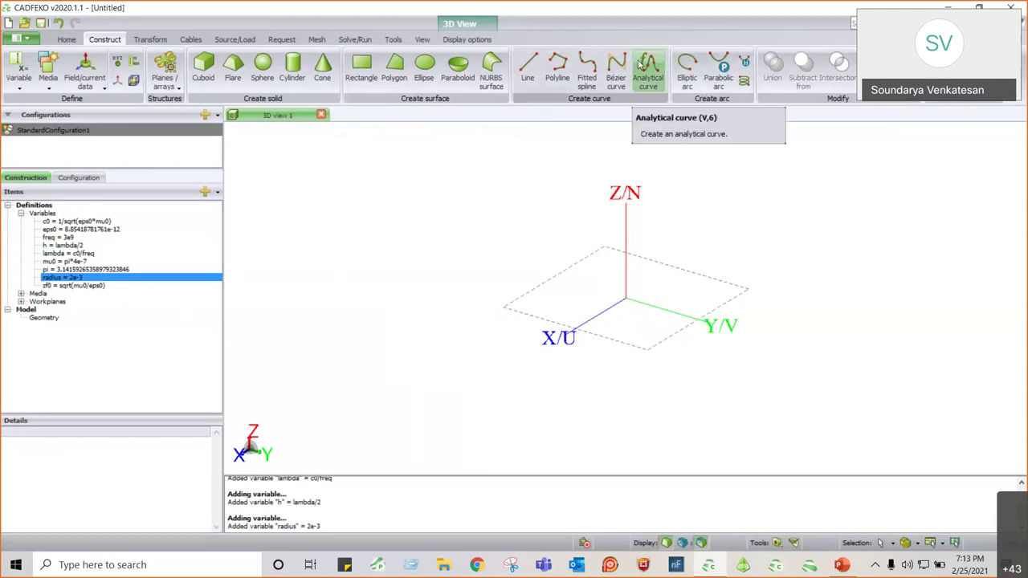
{"action": "left_click", "coordinate": [526, 79]}
{"action": "left_click_drag", "start_coordinate": [757, 131], "coordinate": [403, 74]}
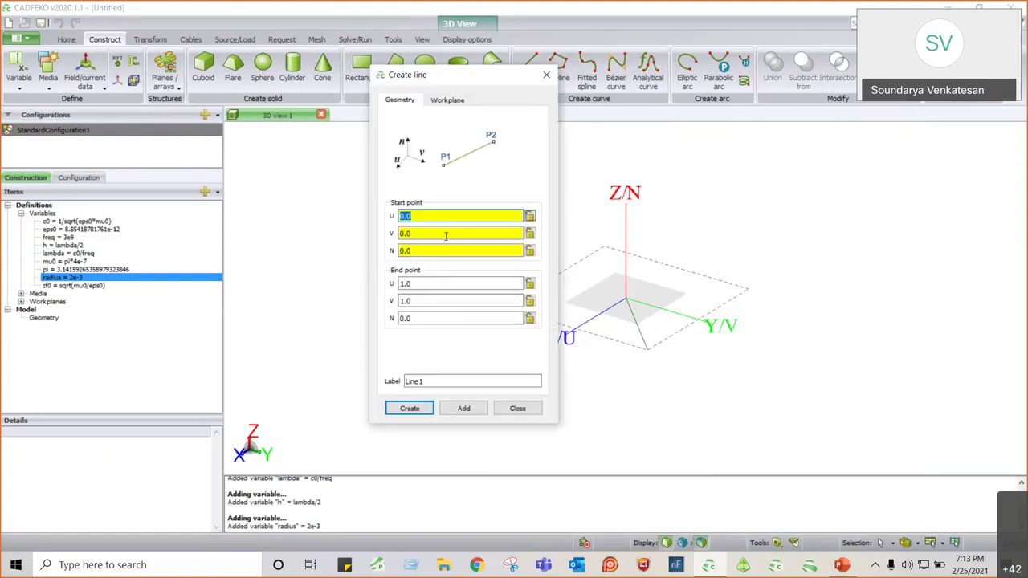
{"action": "key", "text": "Tab"}
{"action": "key", "text": "Tab"}
{"action": "key", "text": "Tab"}
{"action": "type", "text": "0"}
{"action": "key", "text": "Tab"}
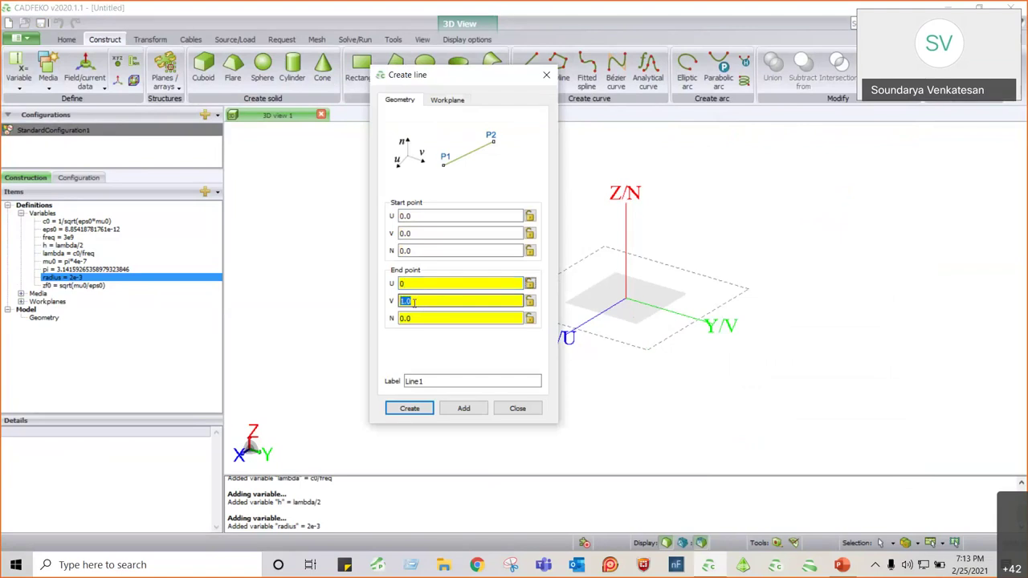
{"action": "type", "text": "0"}
{"action": "key", "text": "Tab"}
Set the end point N coordinate to h and create the vertical Line1
{"action": "left_click", "coordinate": [410, 316]}
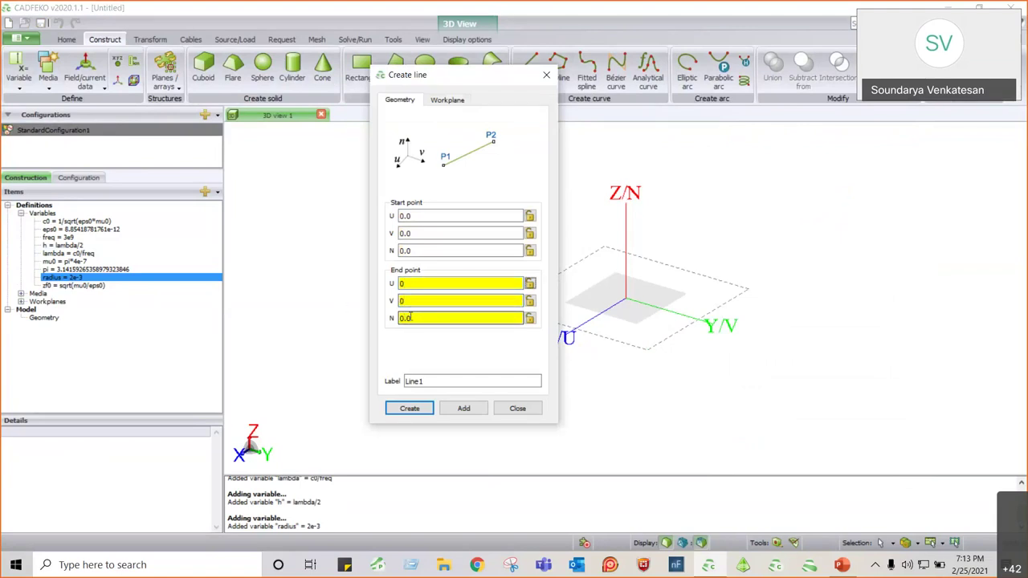
{"action": "double_click", "coordinate": [409, 316]}
{"action": "left_click", "coordinate": [71, 255]}
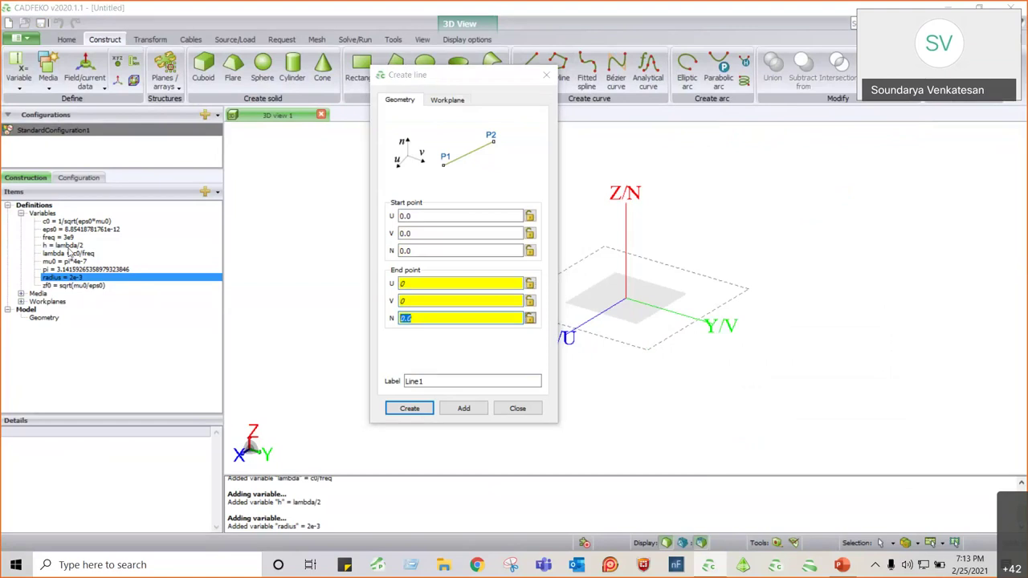
{"action": "left_click", "coordinate": [67, 245]}
{"action": "key", "text": "Tab"}
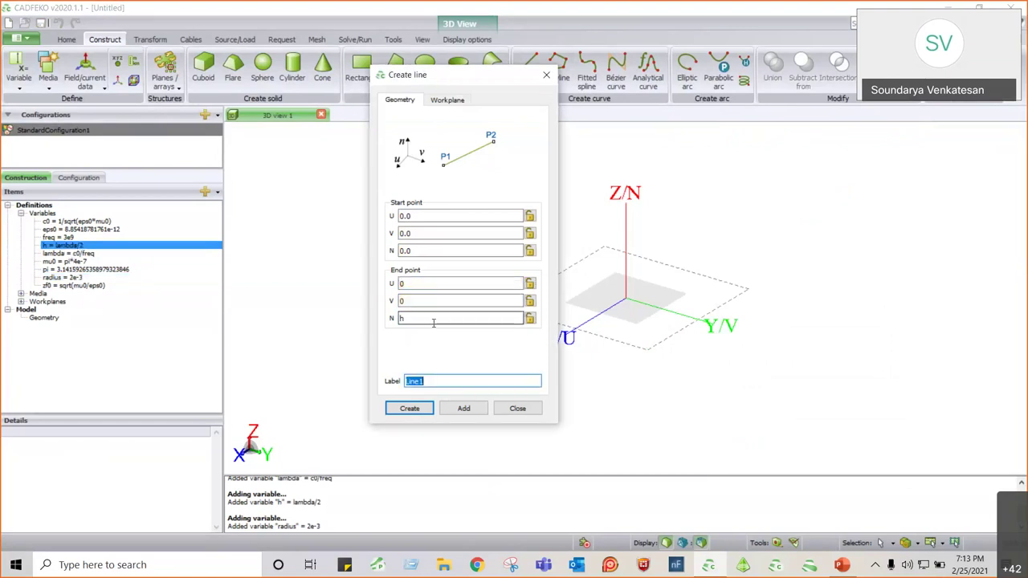
{"action": "double_click", "coordinate": [412, 316]}
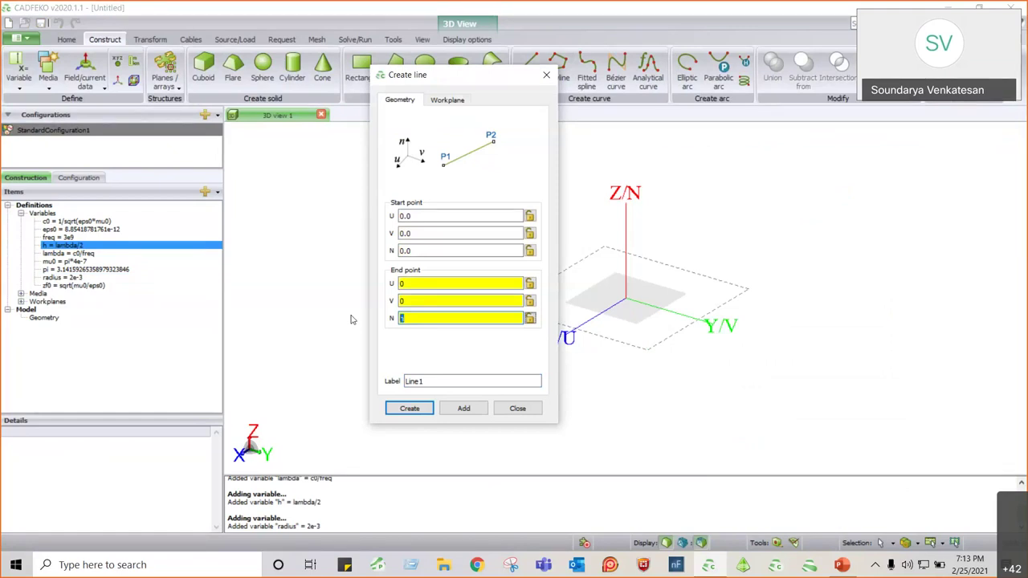
{"action": "left_click", "coordinate": [410, 409]}
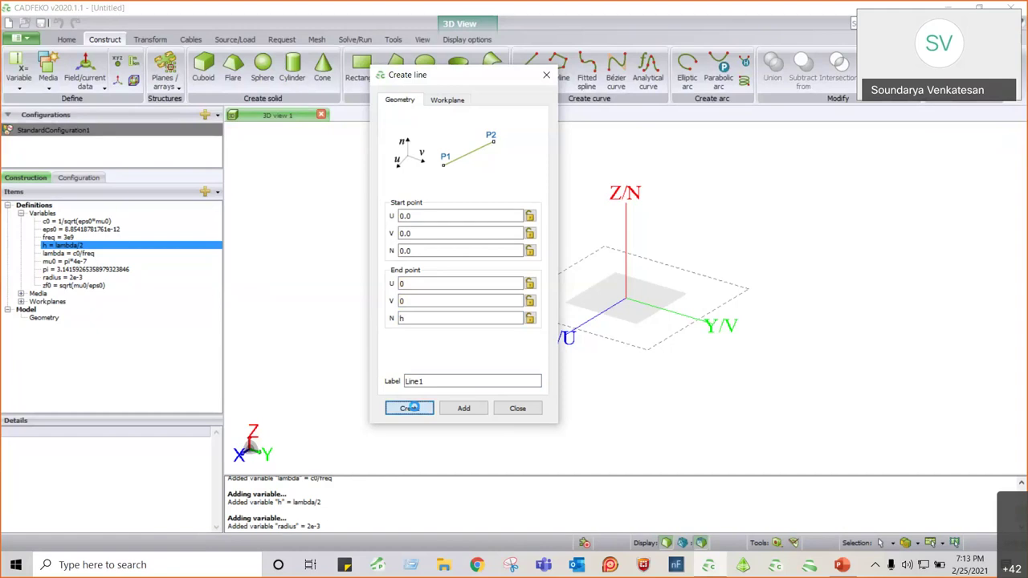
{"action": "mouse_move", "coordinate": [634, 353]}
{"action": "middle_mouse_down"}
{"action": "mouse_move", "coordinate": [672, 337]}
{"action": "mouse_move", "coordinate": [660, 276]}
{"action": "mouse_move", "coordinate": [627, 266]}
{"action": "mouse_move", "coordinate": [564, 298]}
{"action": "mouse_move", "coordinate": [591, 225]}
{"action": "mouse_move", "coordinate": [621, 298]}
{"action": "mouse_move", "coordinate": [552, 207]}
{"action": "mouse_move", "coordinate": [624, 227]}
{"action": "mouse_move", "coordinate": [480, 248]}
{"action": "mouse_move", "coordinate": [647, 251]}
{"action": "middle_mouse_up"}
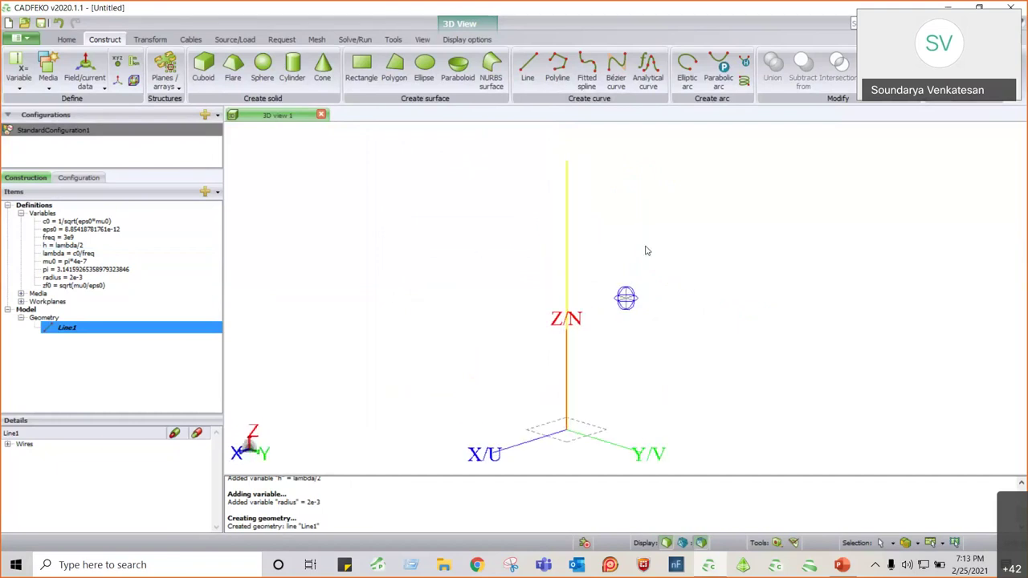
Create wire port Port1 at the middle of Line1's Wire1
{"action": "left_click", "coordinate": [647, 250]}
{"action": "left_click", "coordinate": [67, 329]}
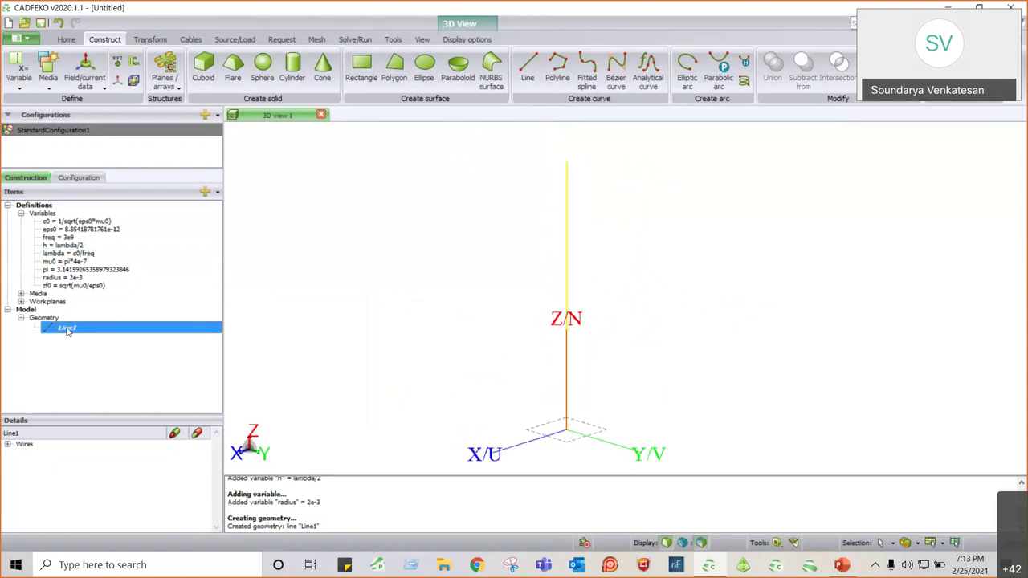
{"action": "right_click", "coordinate": [68, 328]}
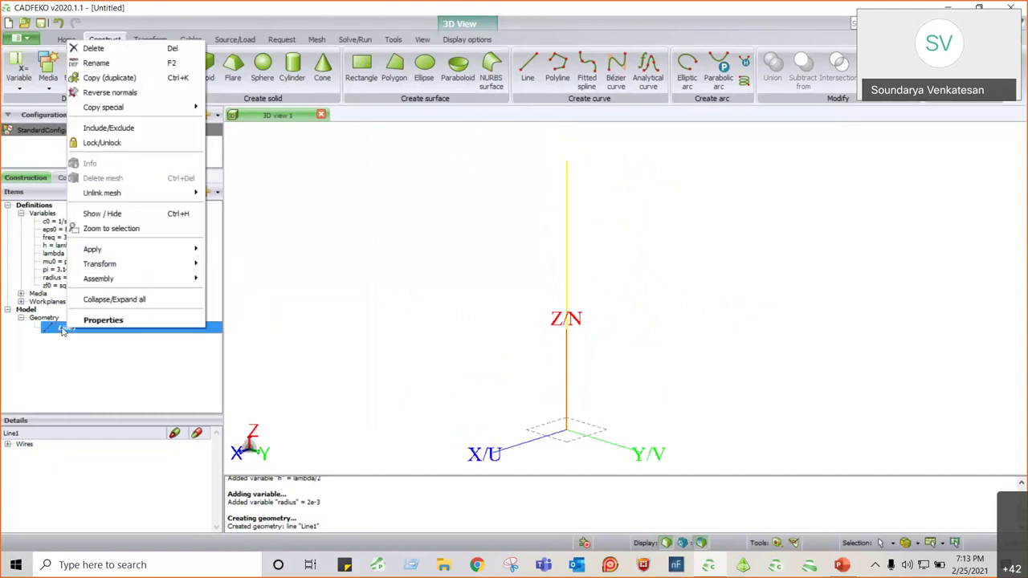
{"action": "left_click", "coordinate": [61, 330]}
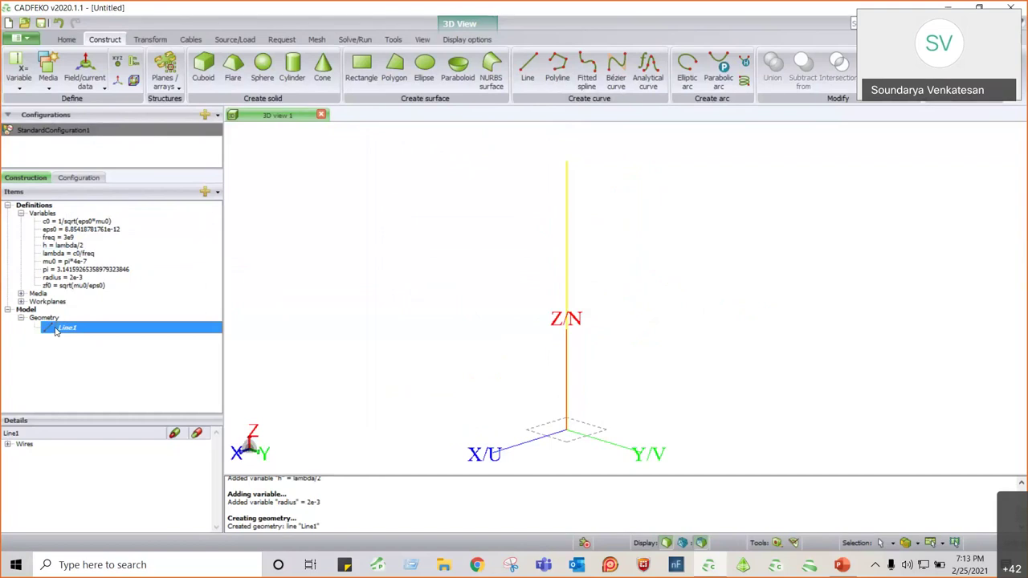
{"action": "left_click", "coordinate": [7, 444]}
{"action": "right_click", "coordinate": [44, 455]}
{"action": "mouse_move", "coordinate": [161, 367]}
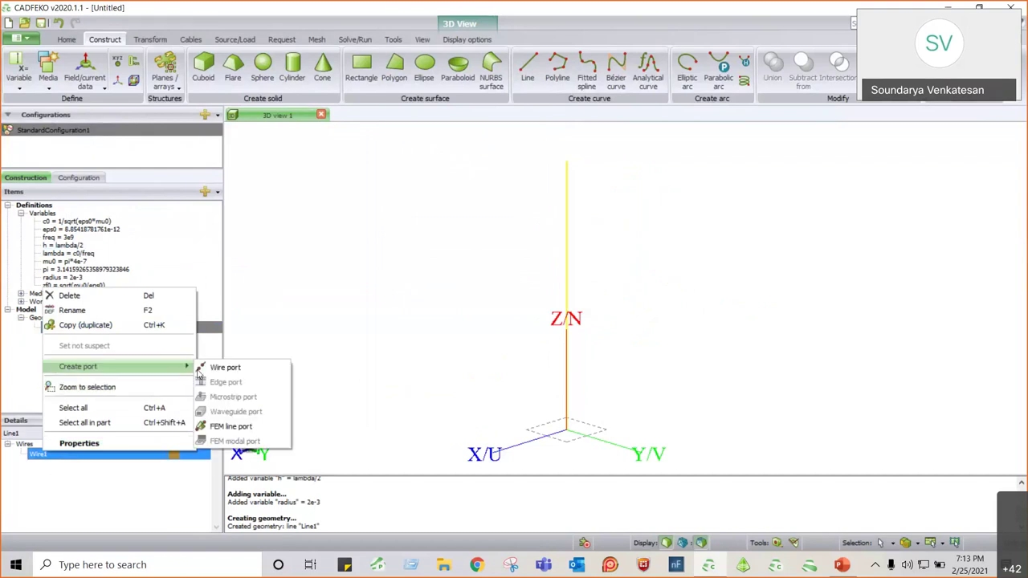
{"action": "left_click", "coordinate": [233, 370]}
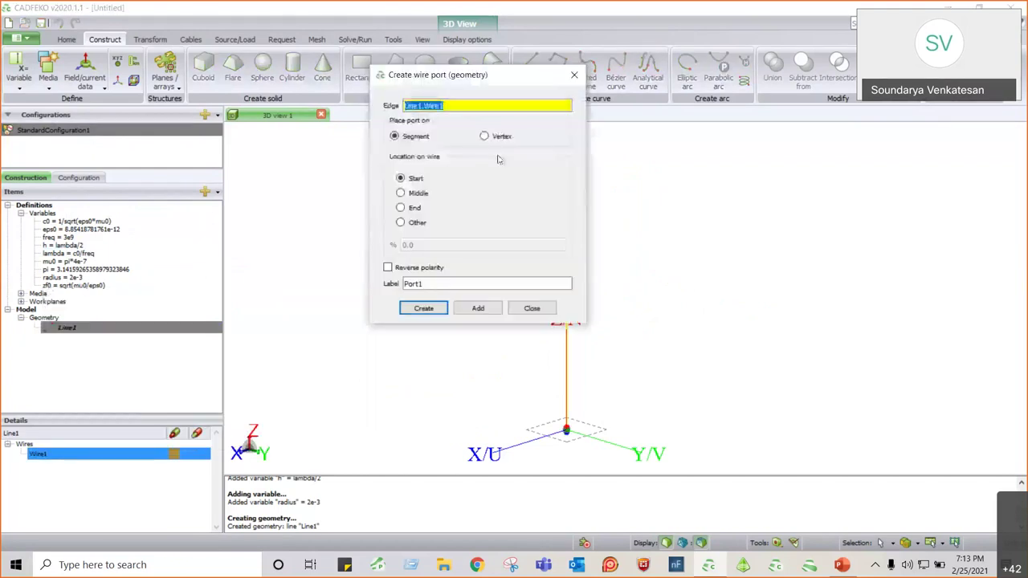
{"action": "left_click", "coordinate": [416, 193]}
{"action": "left_click", "coordinate": [418, 308]}
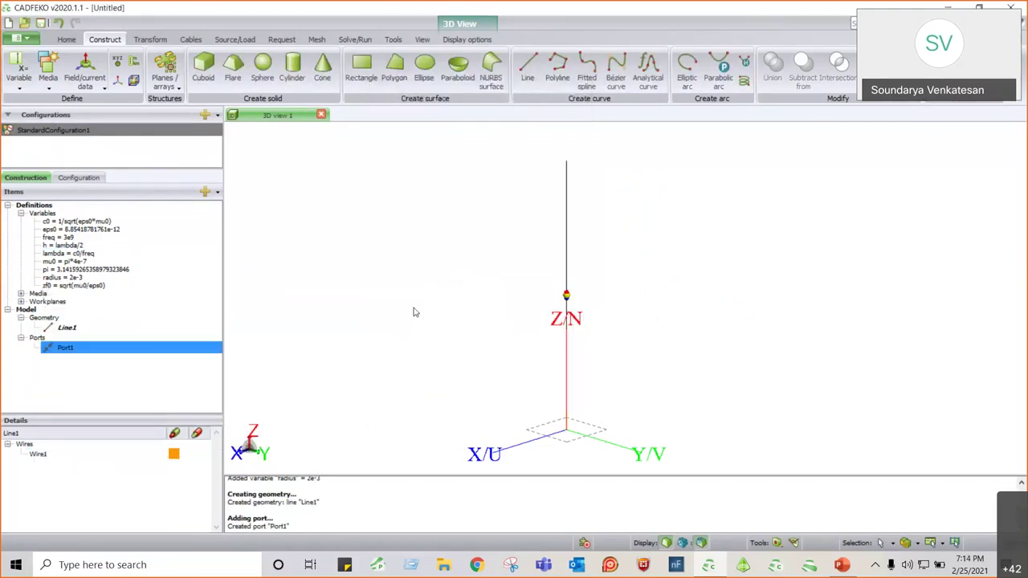
{"action": "left_click", "coordinate": [64, 347]}
Add VoltageSource1 to Port1 with the default 1 V, 50 Ohm
{"action": "right_click", "coordinate": [63, 347]}
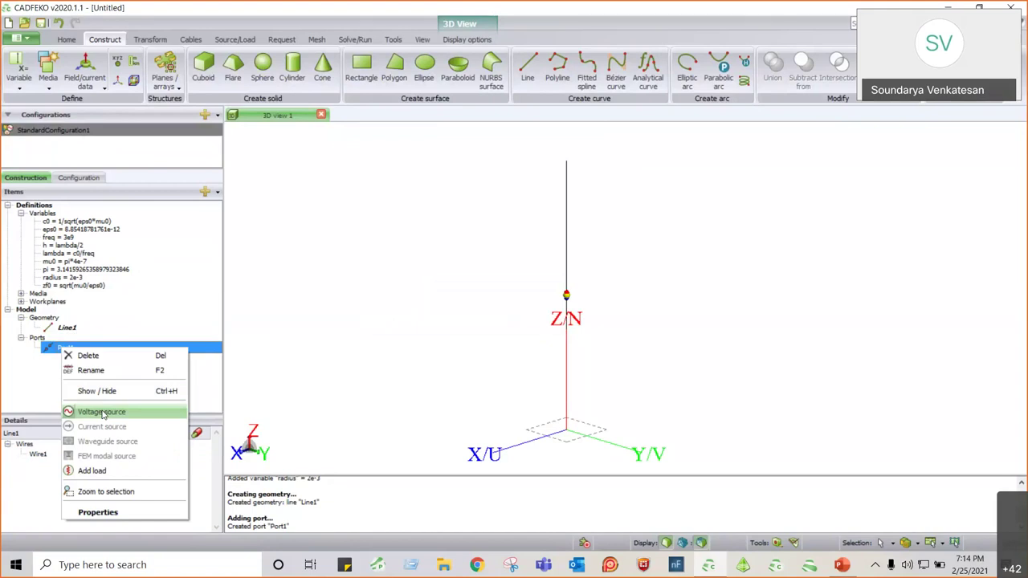
{"action": "left_click", "coordinate": [102, 412]}
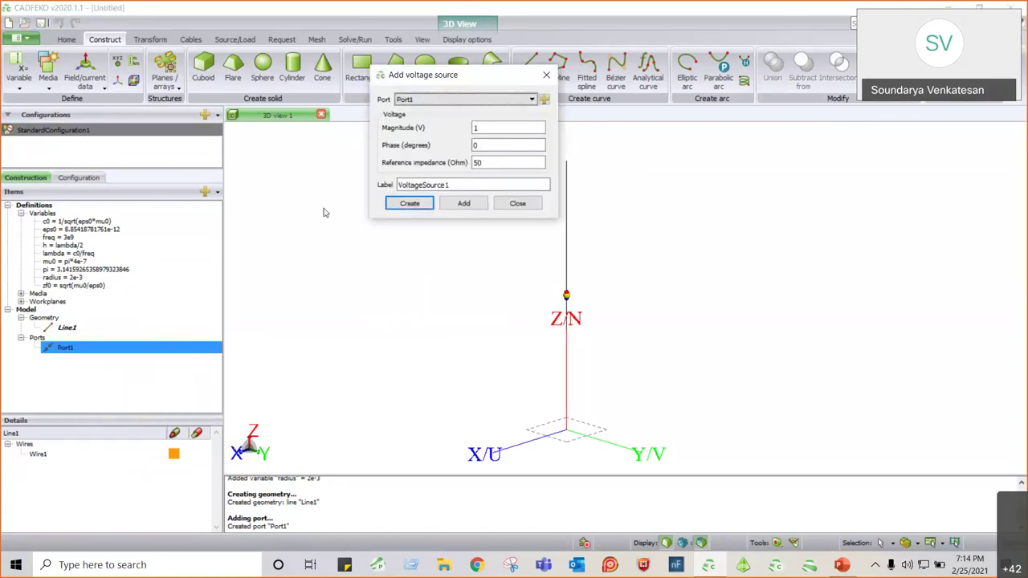
{"action": "left_click", "coordinate": [409, 204]}
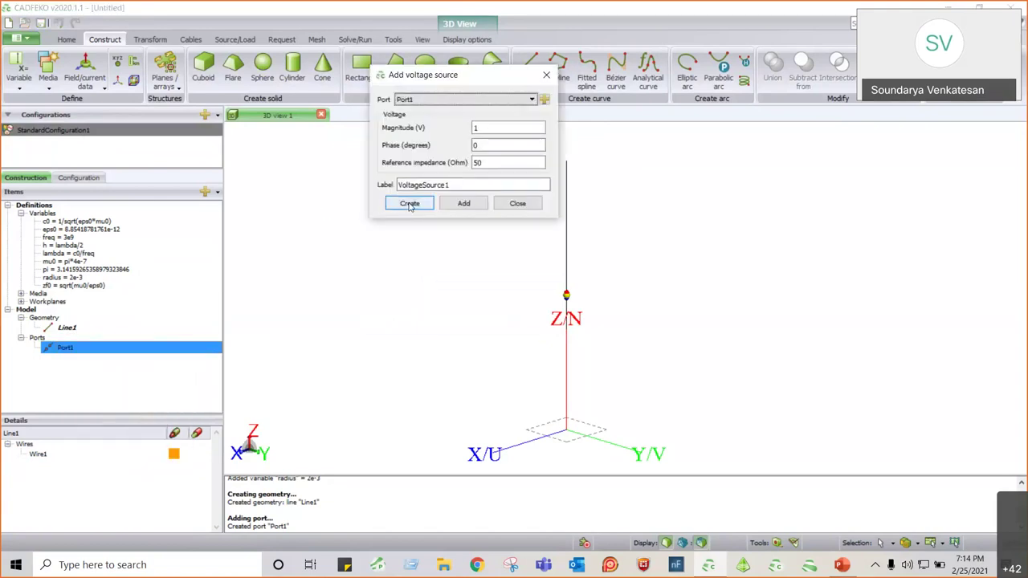
Set the solution frequency to the freq variable (3 GHz)
{"action": "double_click", "coordinate": [69, 248]}
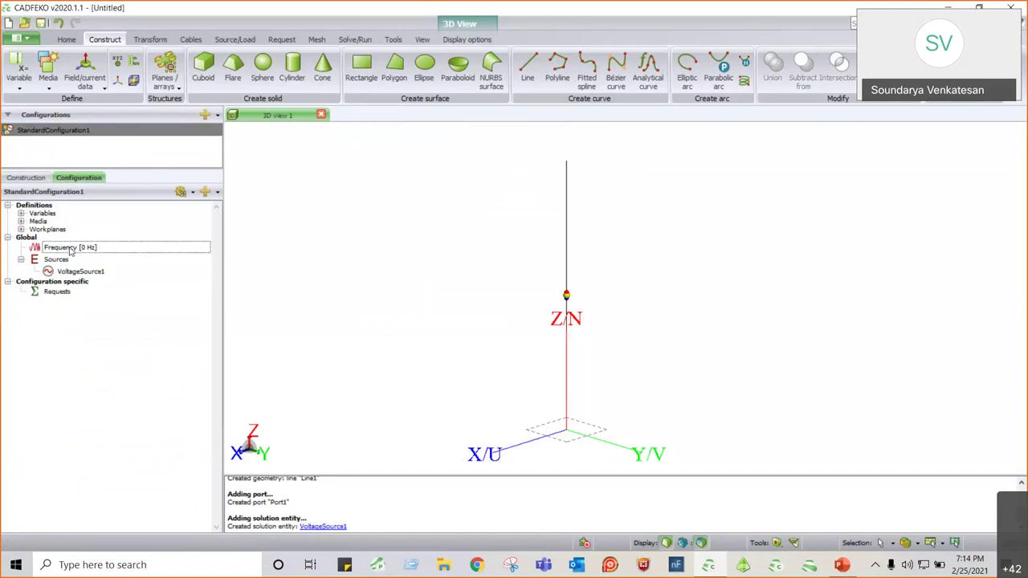
{"action": "left_click", "coordinate": [22, 213]}
{"action": "left_click", "coordinate": [440, 144]}
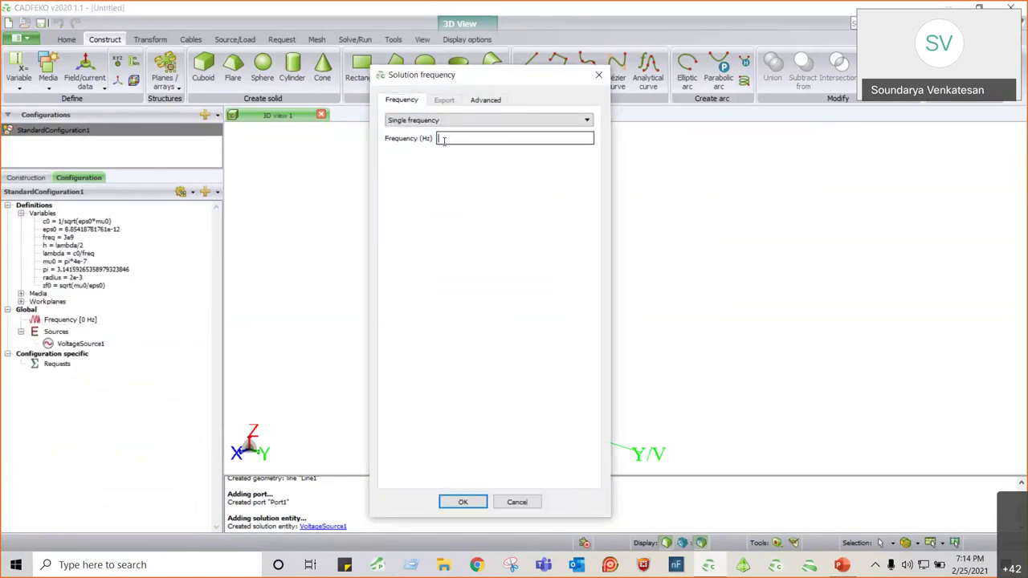
{"action": "left_click", "coordinate": [52, 240]}
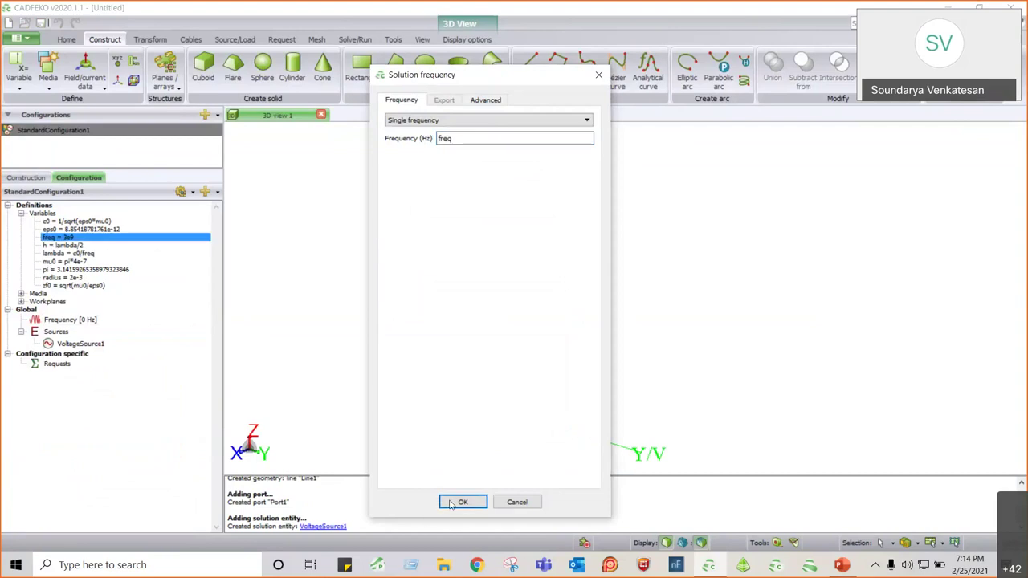
{"action": "left_click", "coordinate": [462, 502]}
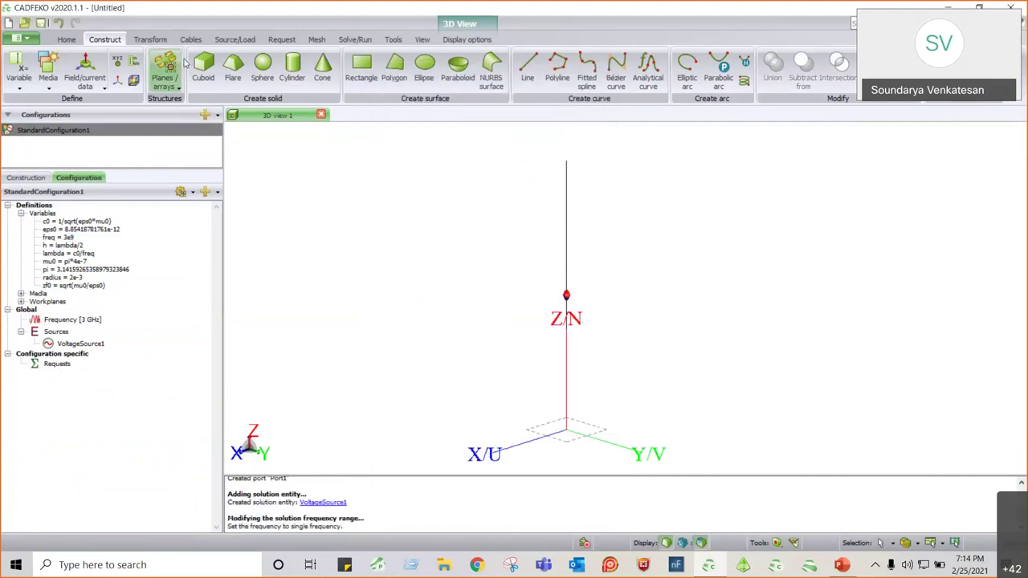
{"action": "left_click", "coordinate": [282, 40]}
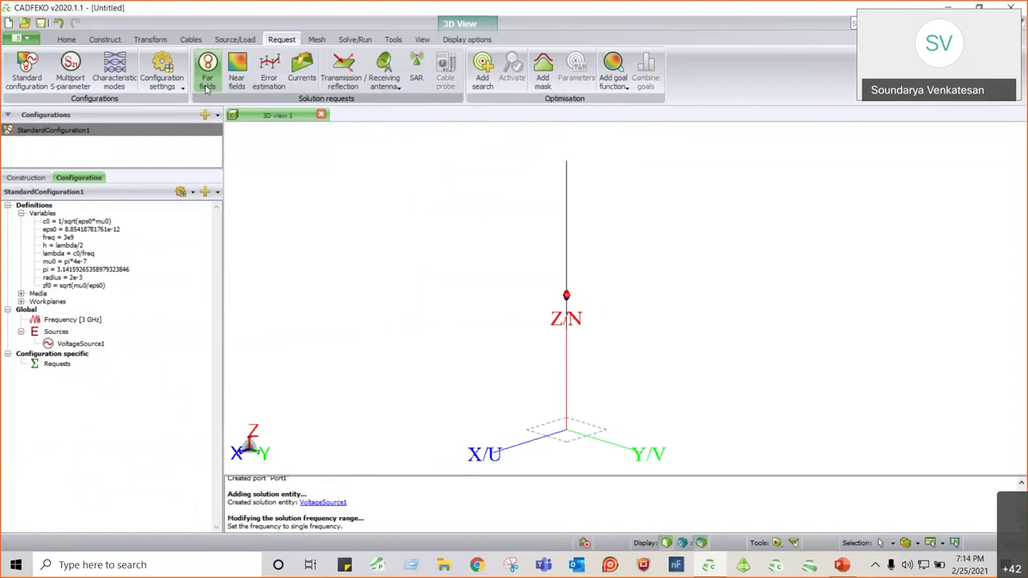
Create far-field request FarField1 as a full 3D pattern
{"action": "left_click", "coordinate": [207, 68]}
{"action": "left_click", "coordinate": [480, 446]}
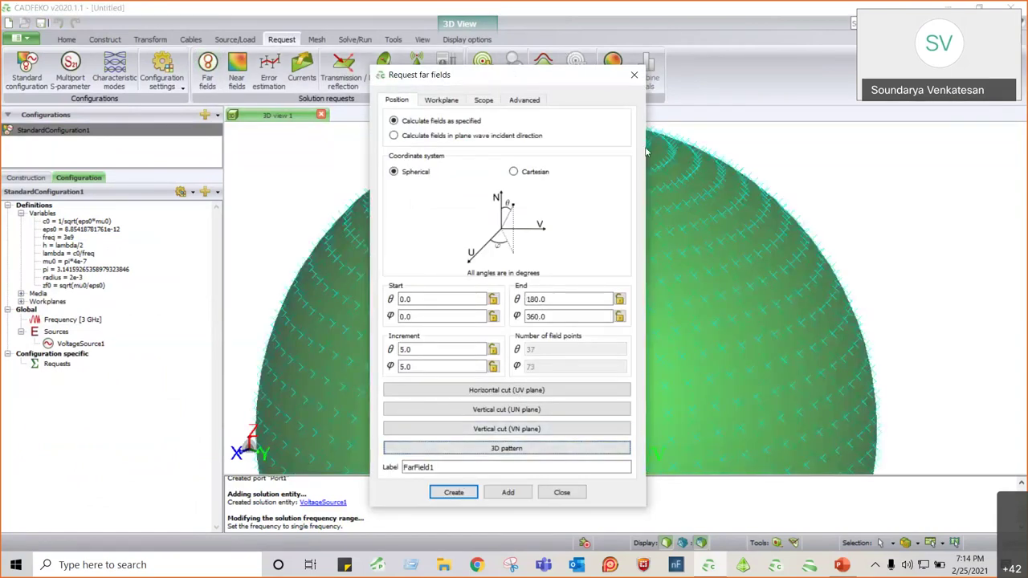
{"action": "left_click_drag", "start_coordinate": [438, 74], "coordinate": [175, 10]}
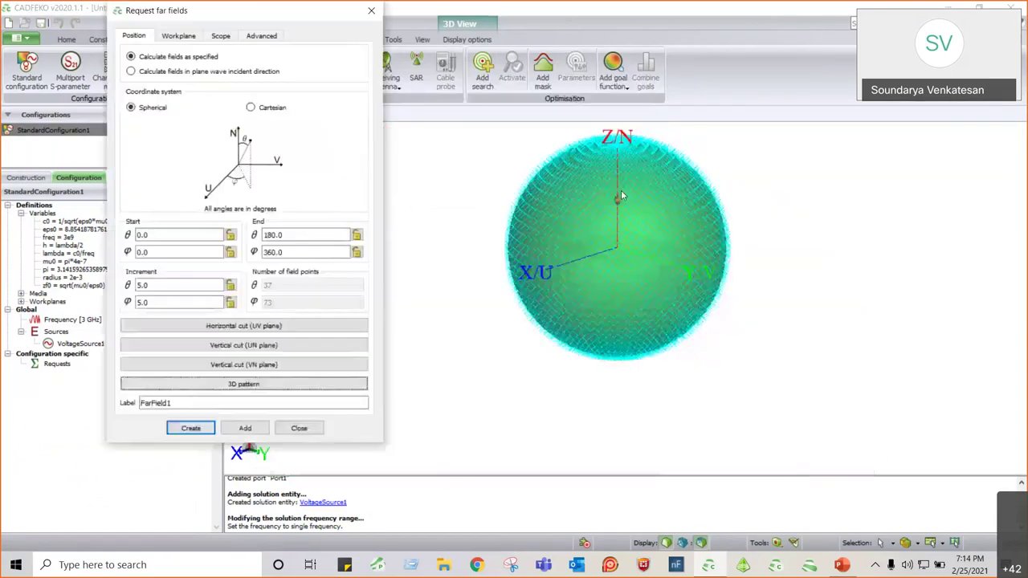
{"action": "left_click", "coordinate": [191, 428]}
Create the Currents1 request for all wire currents
{"action": "left_click", "coordinate": [305, 81]}
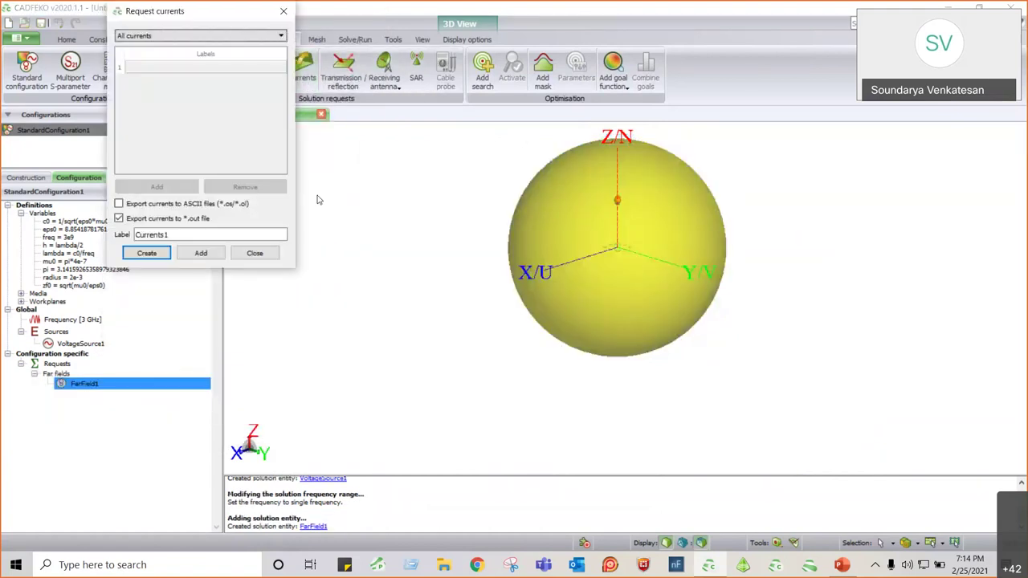
{"action": "left_click", "coordinate": [146, 253]}
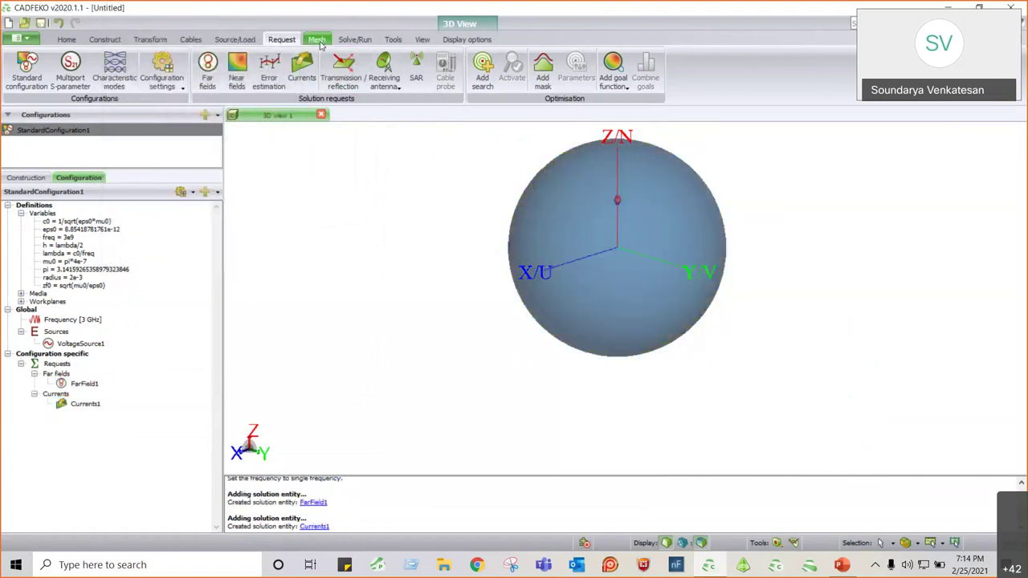
{"action": "left_click", "coordinate": [316, 39]}
Mesh the dipole at standard size with wire segment radius set to radius
{"action": "left_click", "coordinate": [18, 68]}
{"action": "left_click", "coordinate": [212, 196]}
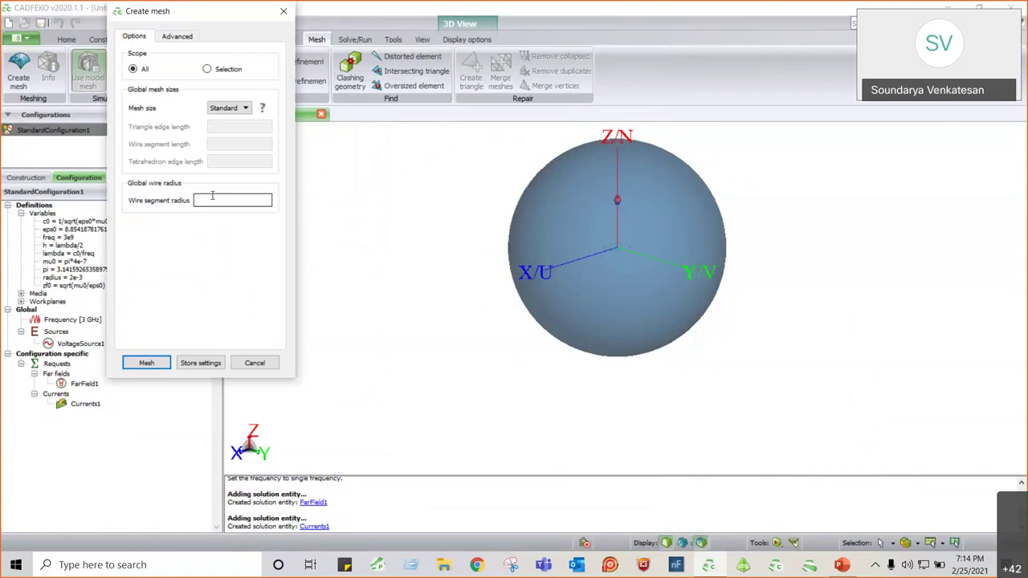
{"action": "left_click", "coordinate": [57, 278]}
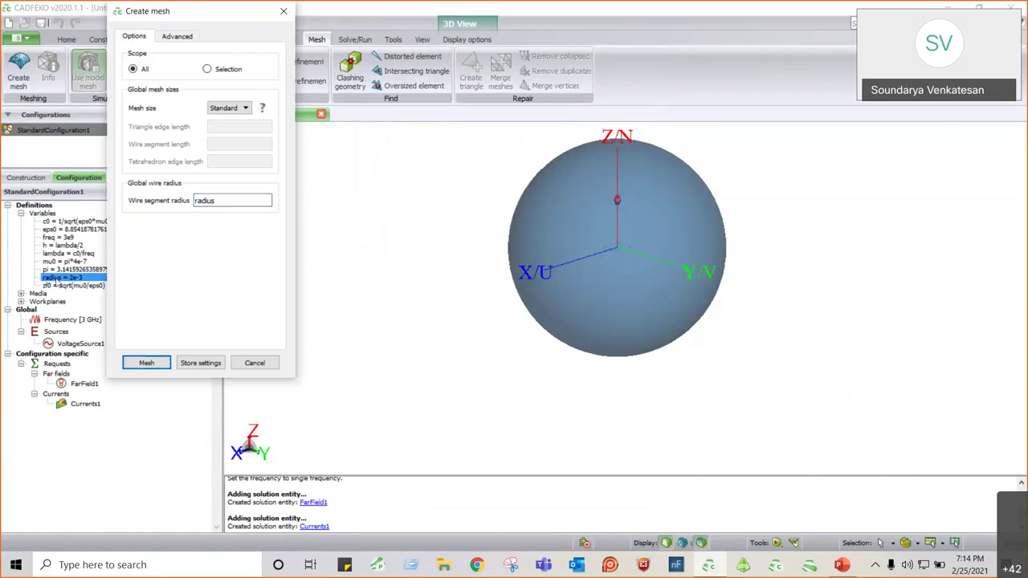
{"action": "left_click", "coordinate": [147, 362]}
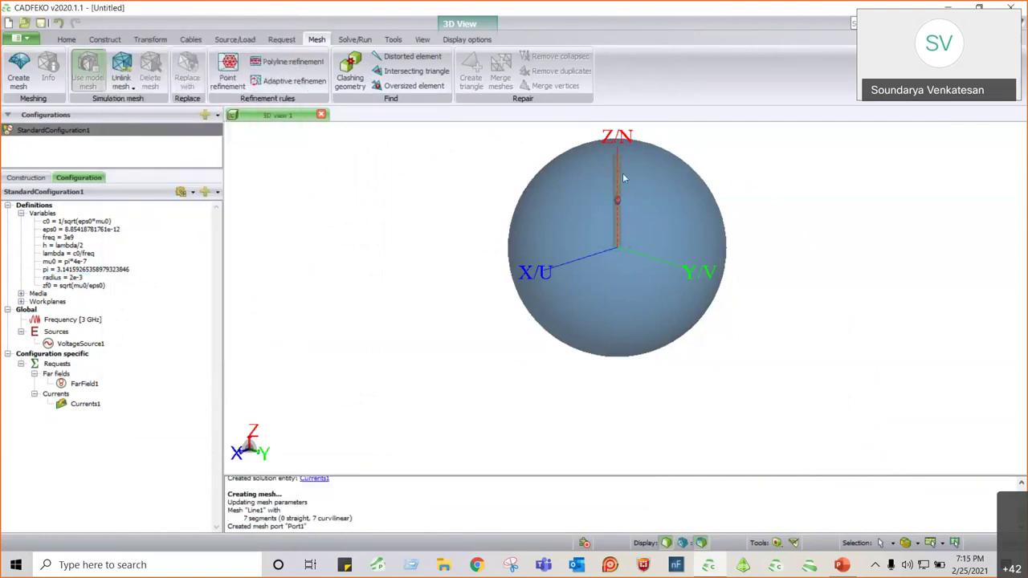
{"action": "scroll", "coordinate": [618, 171], "scroll_direction": "up", "scroll_amount": 4}
{"action": "scroll", "coordinate": [555, 195], "scroll_direction": "down", "scroll_amount": 3}
{"action": "scroll", "coordinate": [591, 177], "scroll_direction": "up", "scroll_amount": 3}
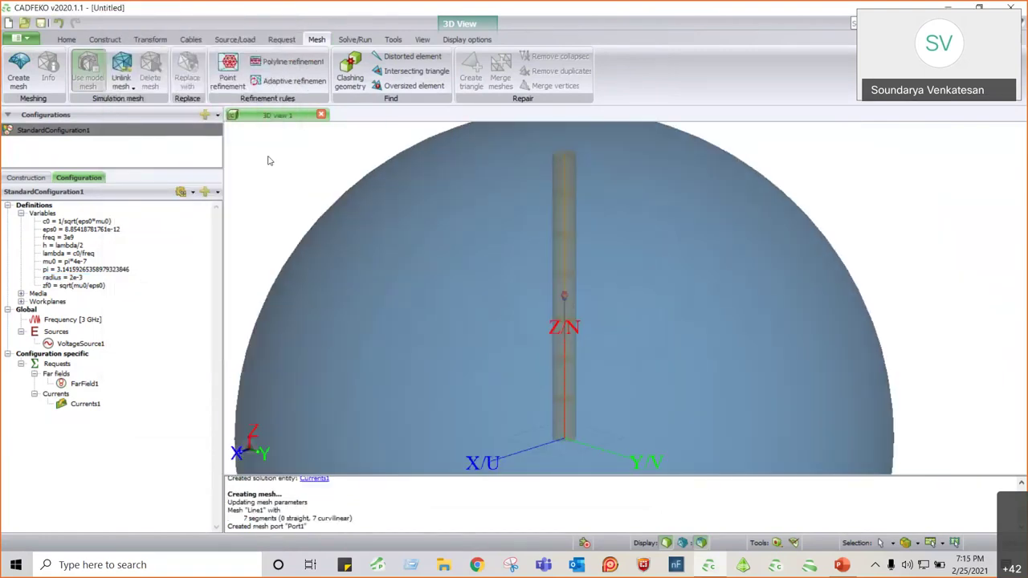
Save the model as a.cfx in a new folder inside D:\New folder (2)
{"action": "left_click", "coordinate": [20, 38]}
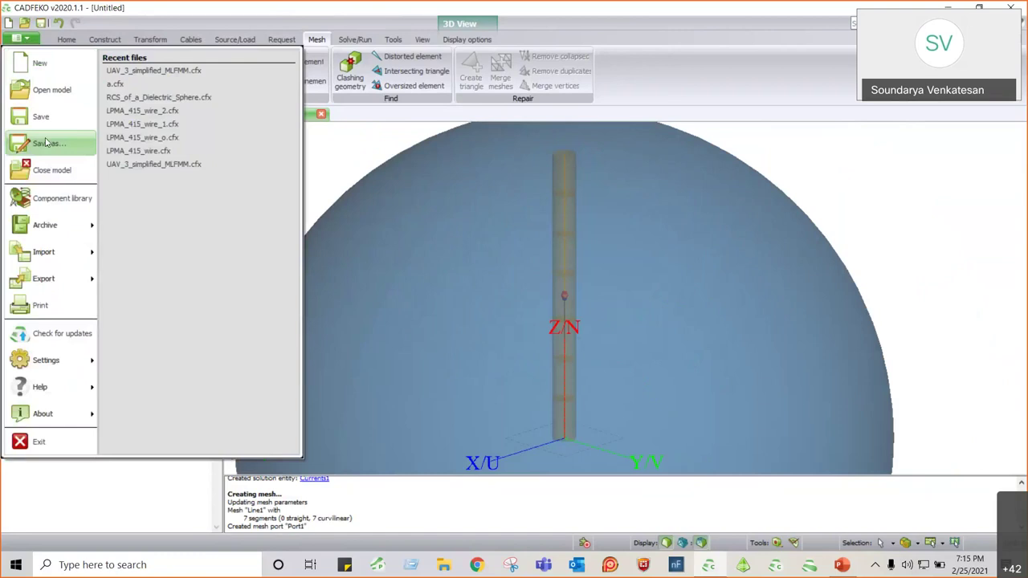
{"action": "left_click", "coordinate": [514, 284]}
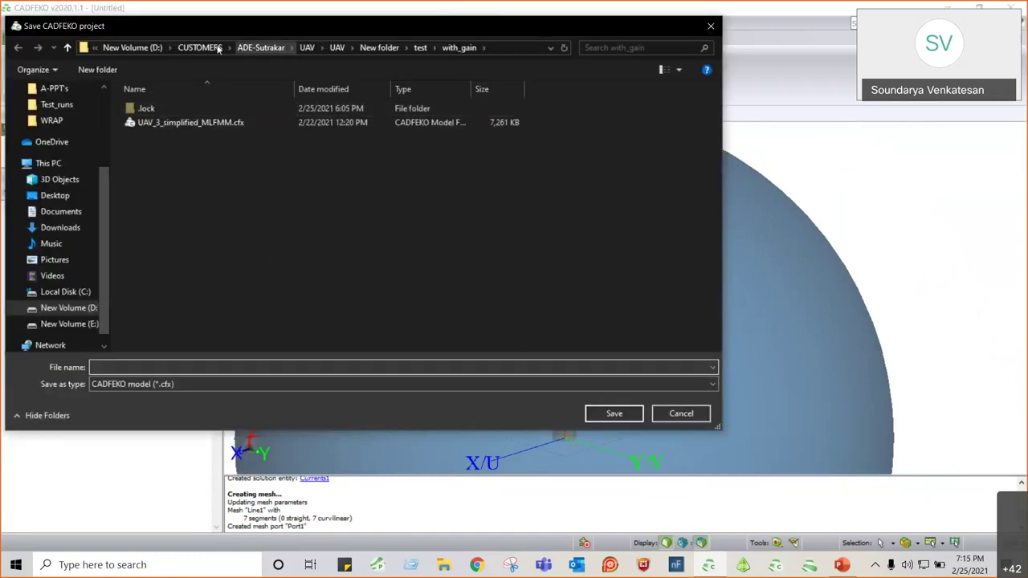
{"action": "left_click", "coordinate": [133, 47]}
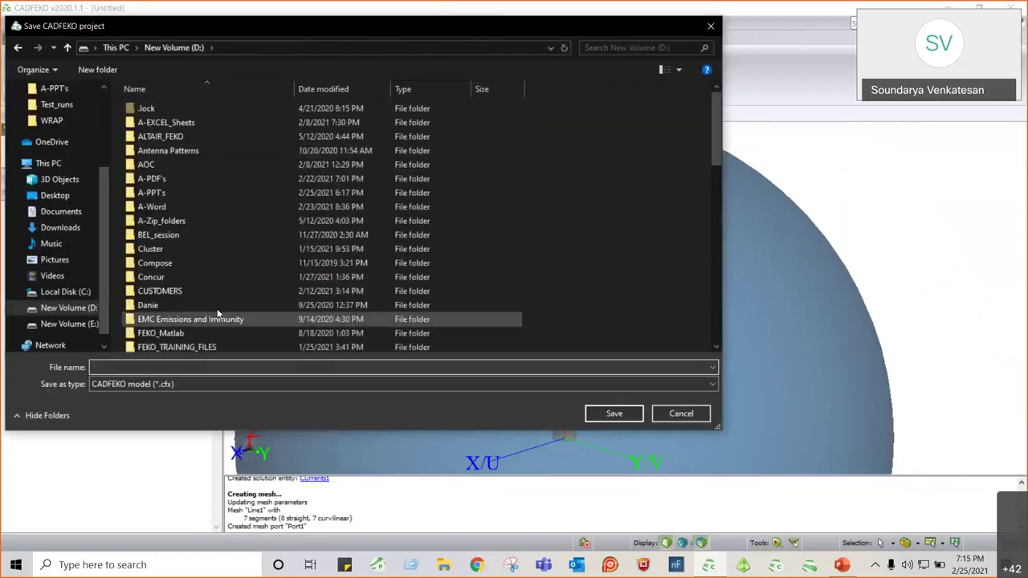
{"action": "scroll", "coordinate": [217, 313], "scroll_direction": "down", "scroll_amount": 5}
{"action": "double_click", "coordinate": [161, 314]}
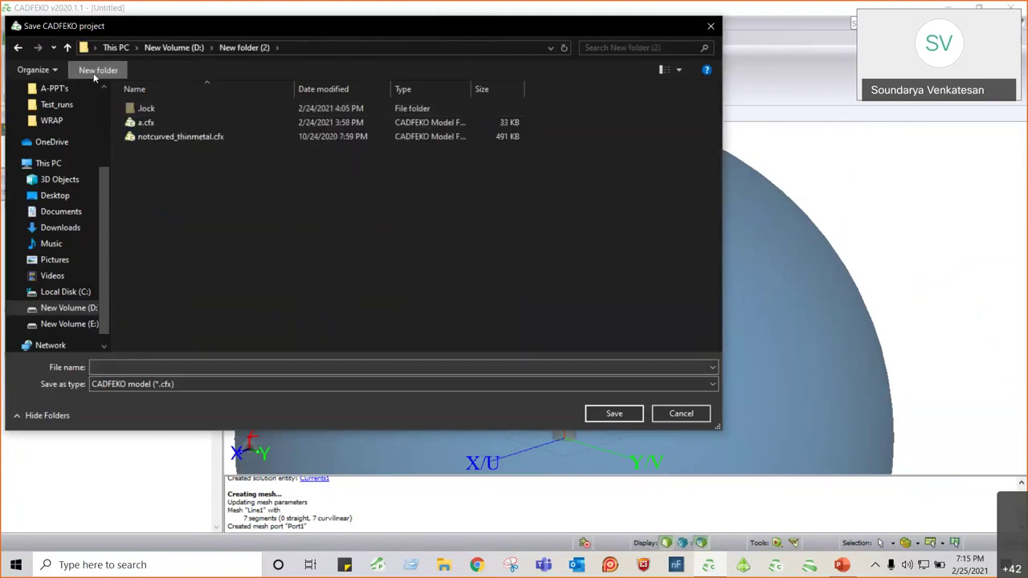
{"action": "left_click", "coordinate": [95, 72]}
{"action": "double_click", "coordinate": [207, 124]}
{"action": "left_click", "coordinate": [121, 362]}
{"action": "type", "text": "a"}
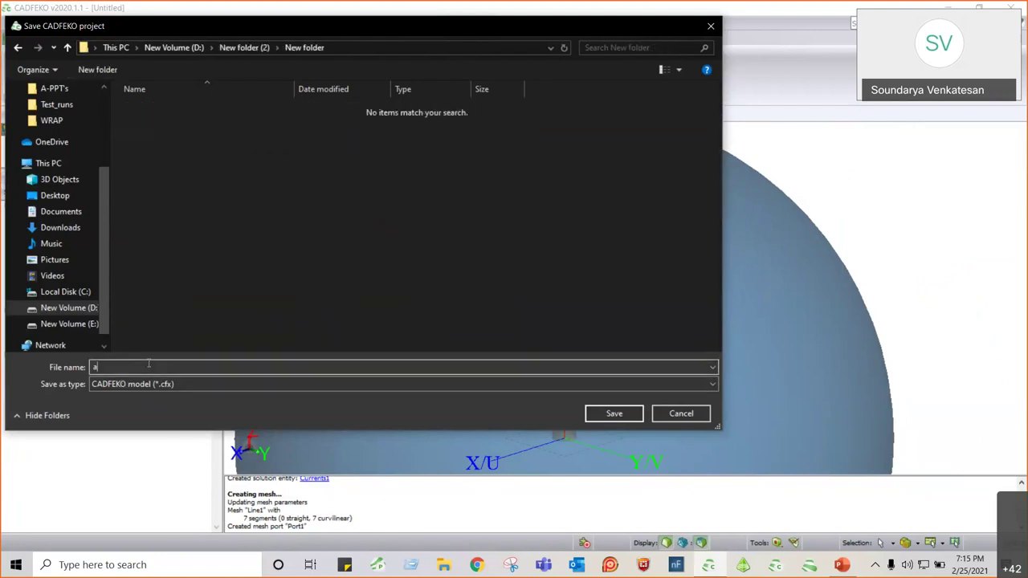
{"action": "left_click", "coordinate": [613, 414]}
{"action": "scroll", "coordinate": [533, 277], "scroll_direction": "up", "scroll_amount": 5}
{"action": "left_click", "coordinate": [354, 40]}
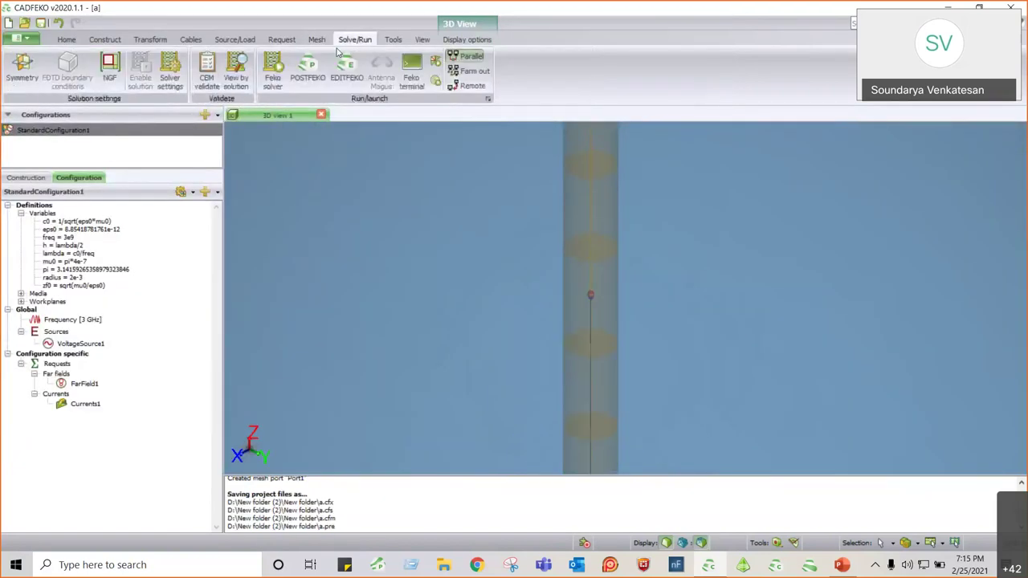
Run the Feko solver, check the Currents1 and FarField1 log entries, and close it
{"action": "left_click", "coordinate": [273, 71]}
{"action": "left_click_drag", "start_coordinate": [575, 249], "coordinate": [439, 161]}
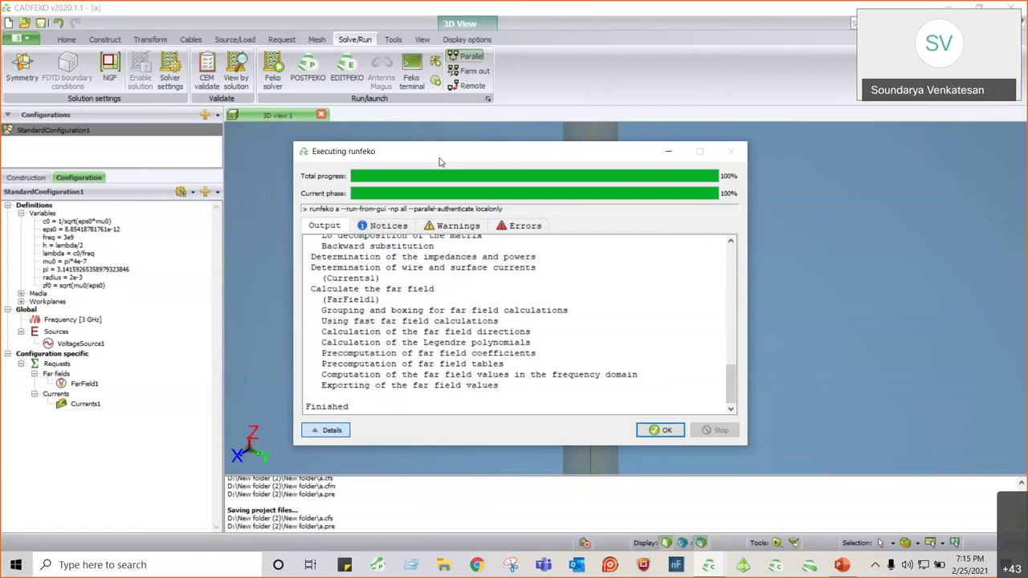
{"action": "scroll", "coordinate": [481, 337], "scroll_direction": "up", "scroll_amount": 3}
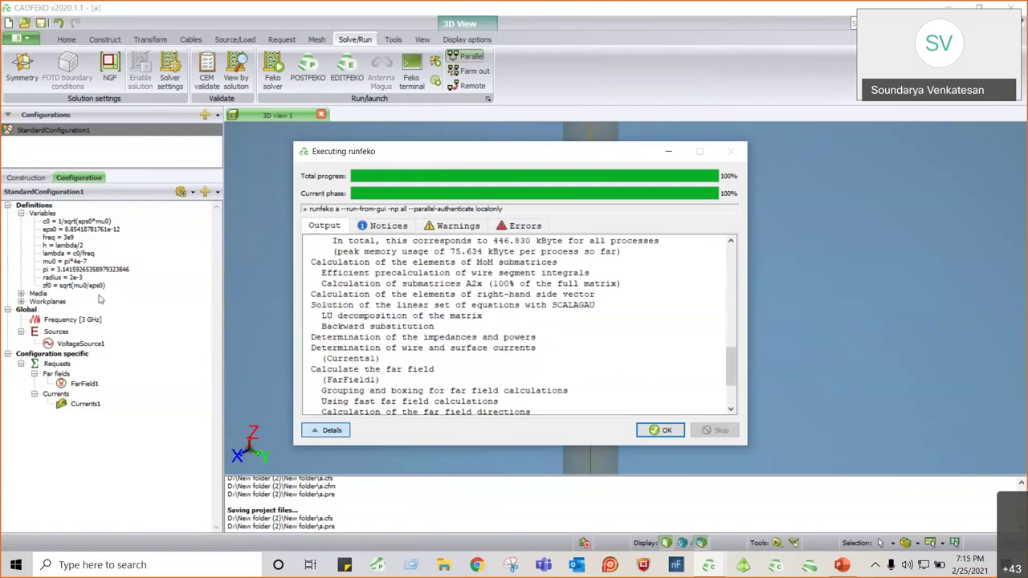
{"action": "left_click", "coordinate": [85, 321]}
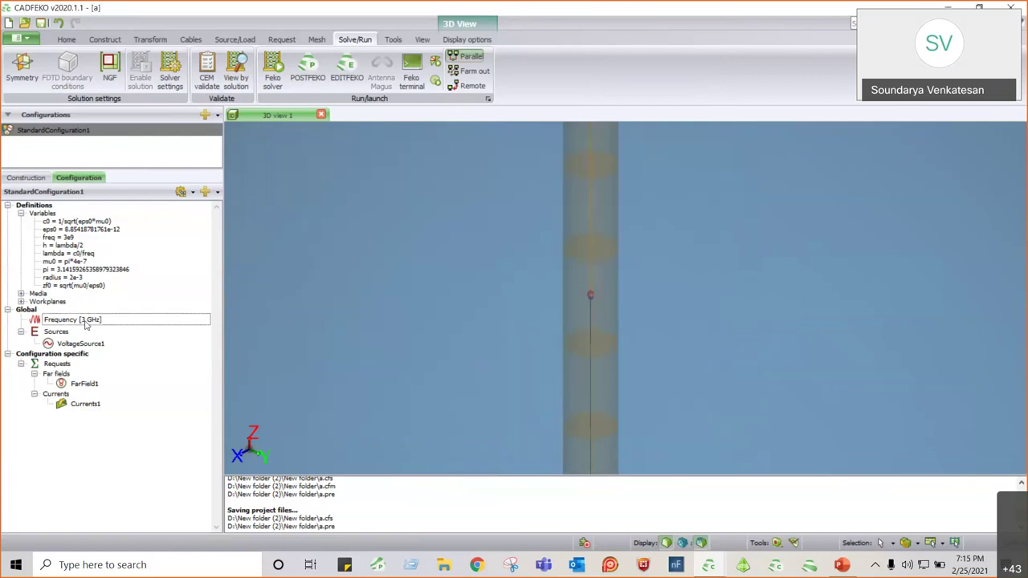
{"action": "mouse_move", "coordinate": [709, 564]}
{"action": "left_click", "coordinate": [771, 518]}
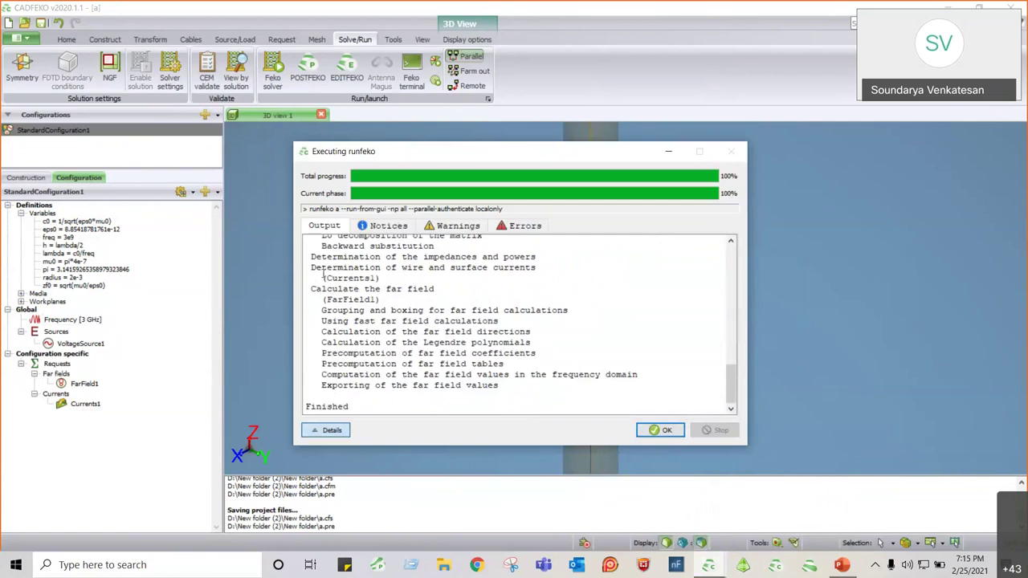
{"action": "left_click_drag", "start_coordinate": [323, 273], "coordinate": [380, 279]}
{"action": "left_click_drag", "start_coordinate": [322, 300], "coordinate": [395, 303]}
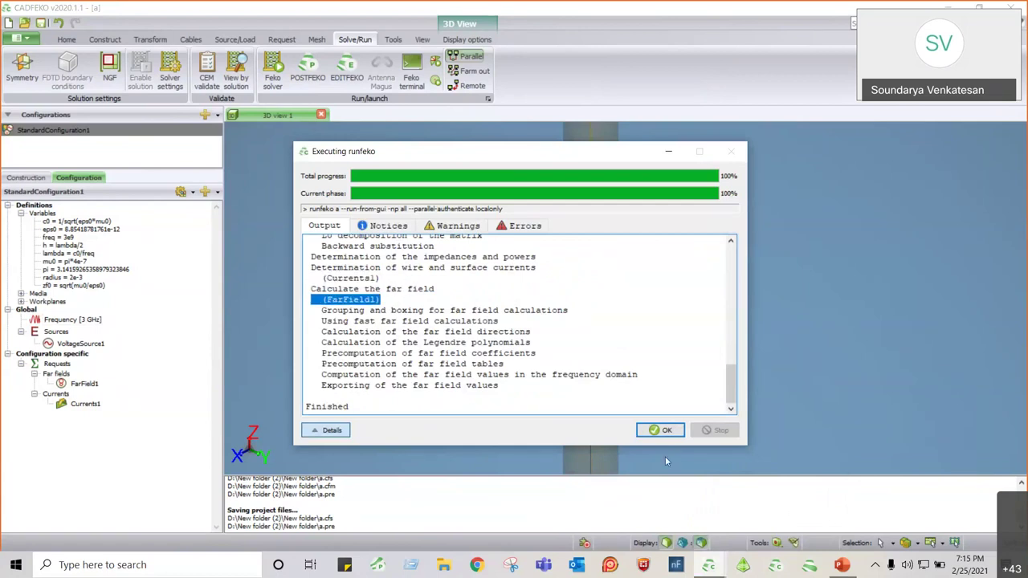
{"action": "left_click", "coordinate": [663, 431]}
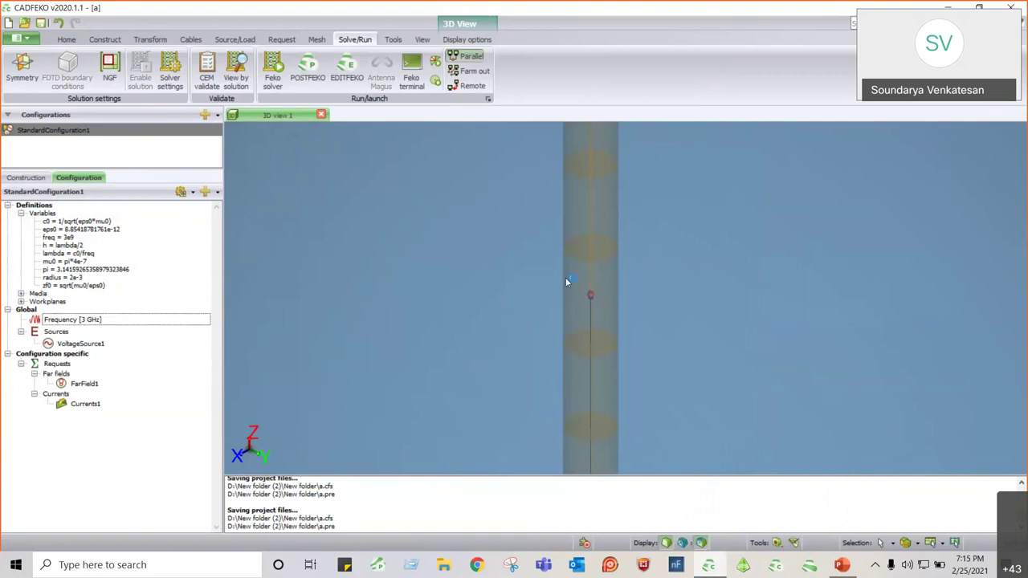
Launch POSTFEKO and plot Currents1 on the dipole, orbiting the wire upright
{"action": "key", "text": "alt+3"}
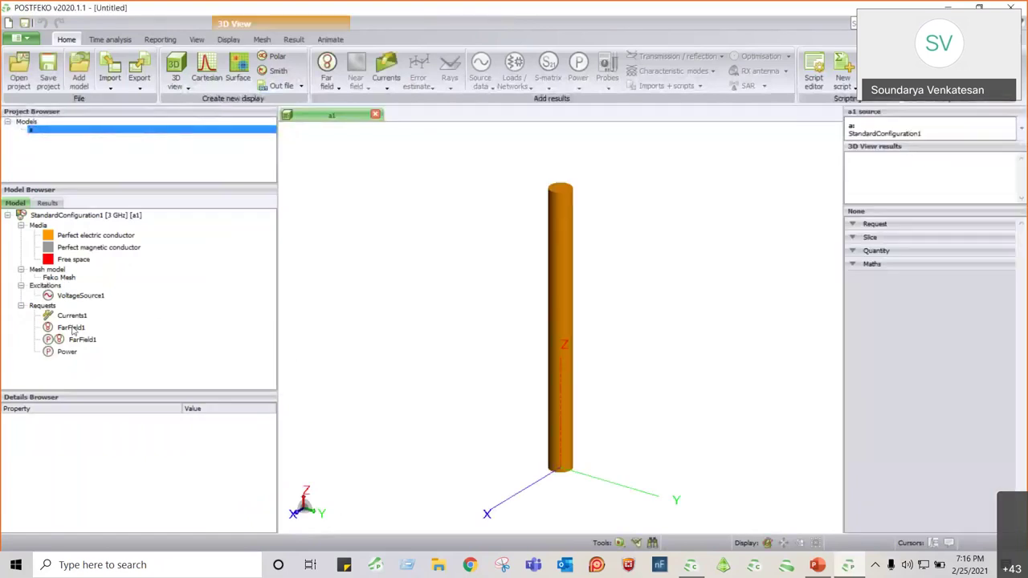
{"action": "left_click_drag", "start_coordinate": [465, 351], "coordinate": [556, 371]}
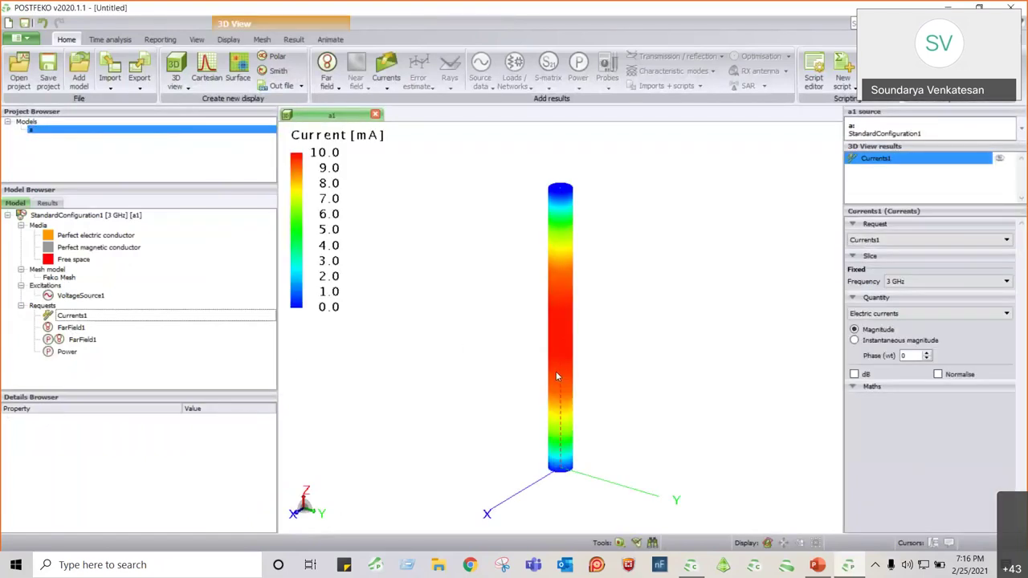
{"action": "mouse_move", "coordinate": [556, 376]}
{"action": "left_mouse_down"}
{"action": "mouse_move", "coordinate": [585, 328]}
{"action": "mouse_move", "coordinate": [736, 289]}
{"action": "mouse_move", "coordinate": [745, 375]}
{"action": "left_mouse_up"}
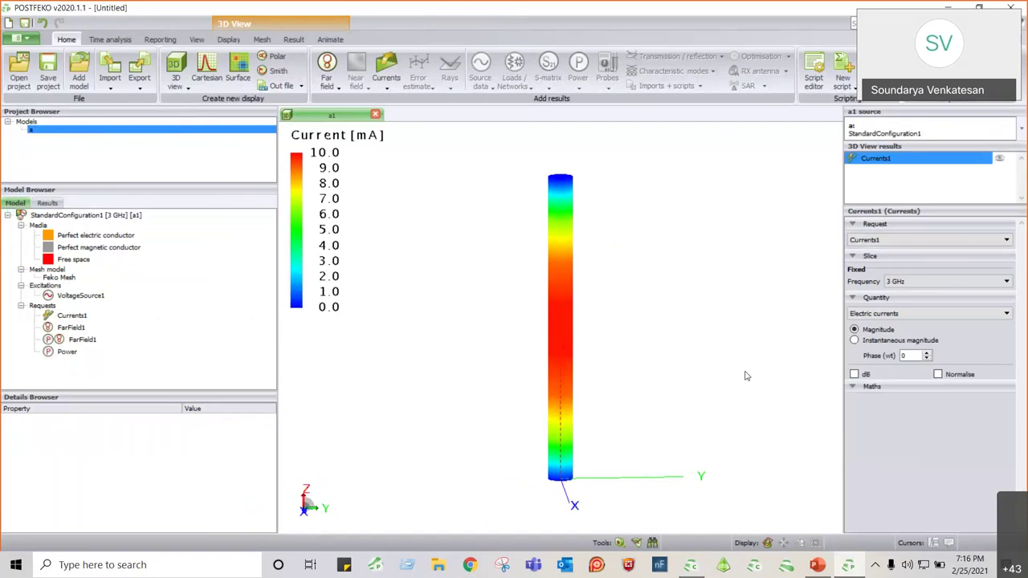
Plot FarField1 total gain in a new 3D view a2, shown in dBi
{"action": "right_click", "coordinate": [59, 328]}
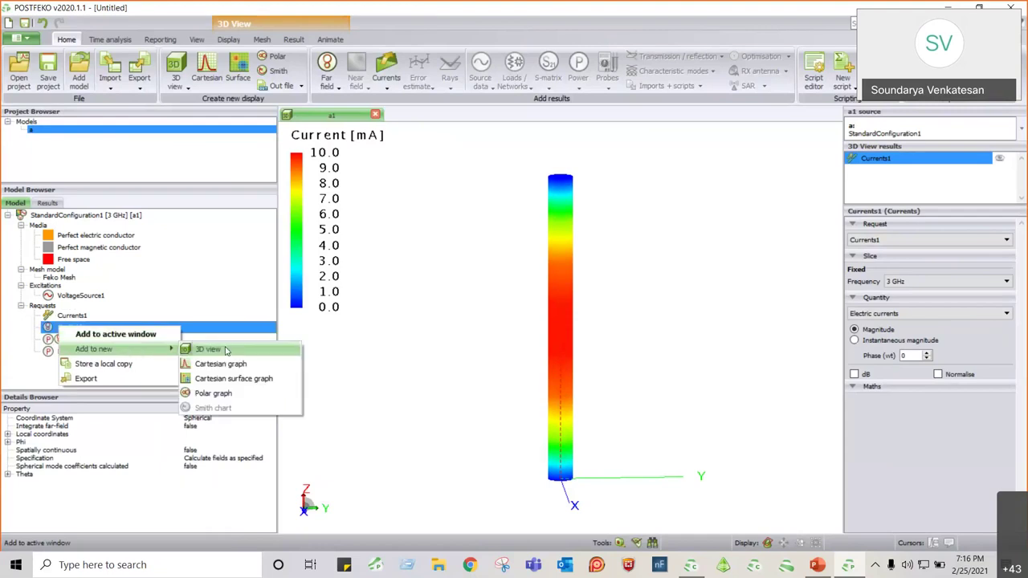
{"action": "left_click", "coordinate": [208, 349]}
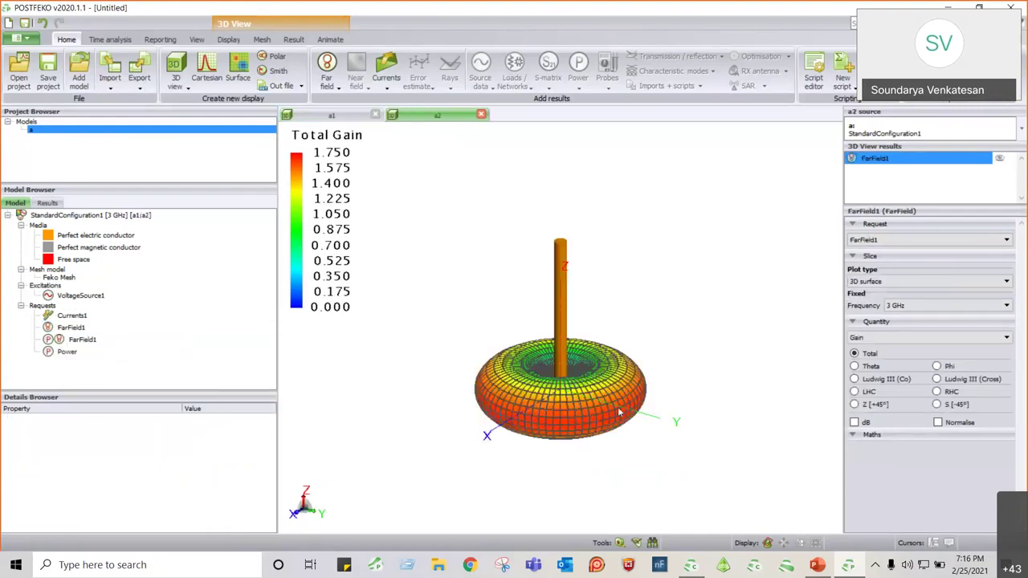
{"action": "left_click_drag", "start_coordinate": [619, 412], "coordinate": [365, 118]}
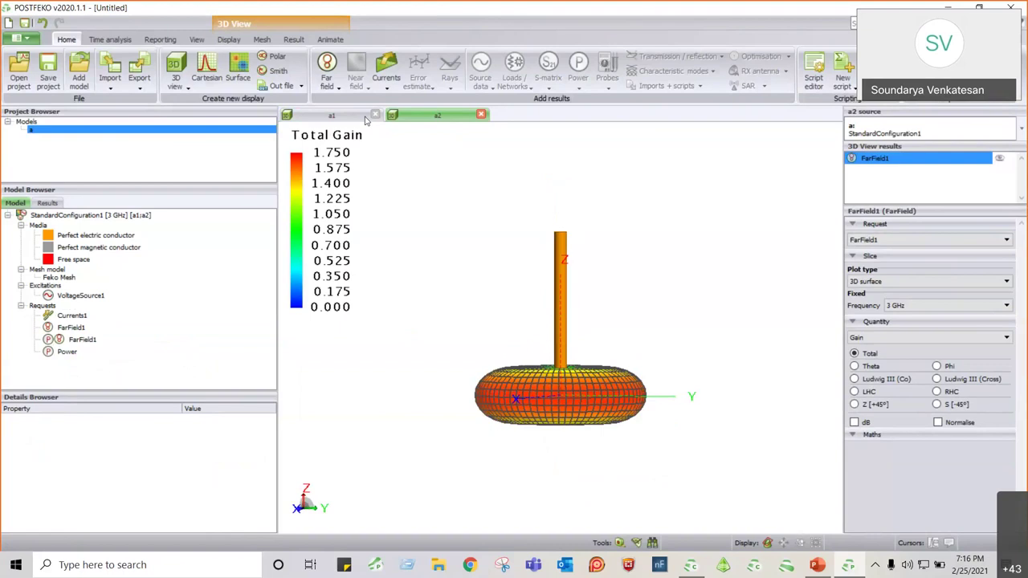
{"action": "scroll", "coordinate": [321, 80], "scroll_direction": "down", "scroll_amount": 4}
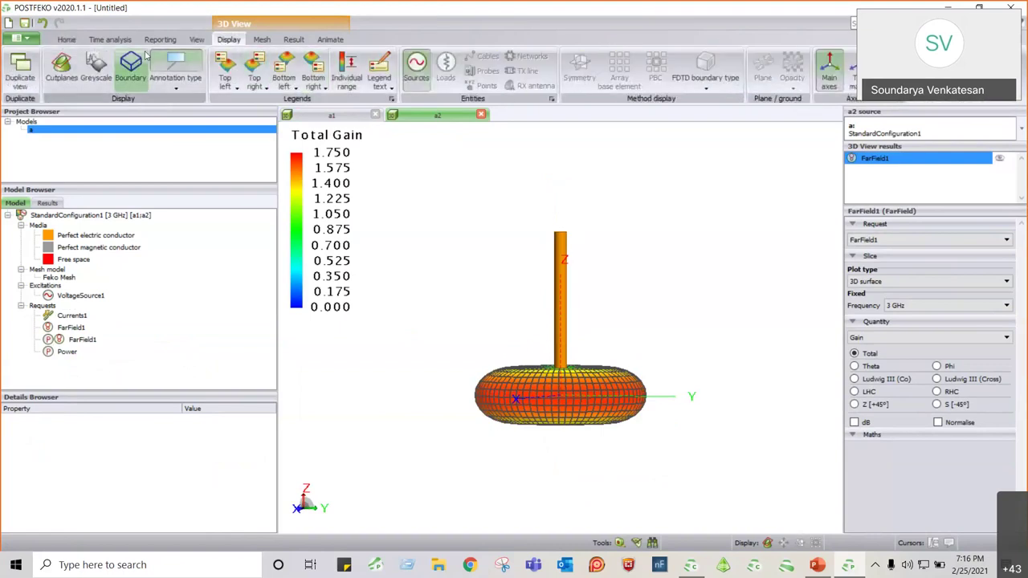
{"action": "left_click", "coordinate": [196, 40]}
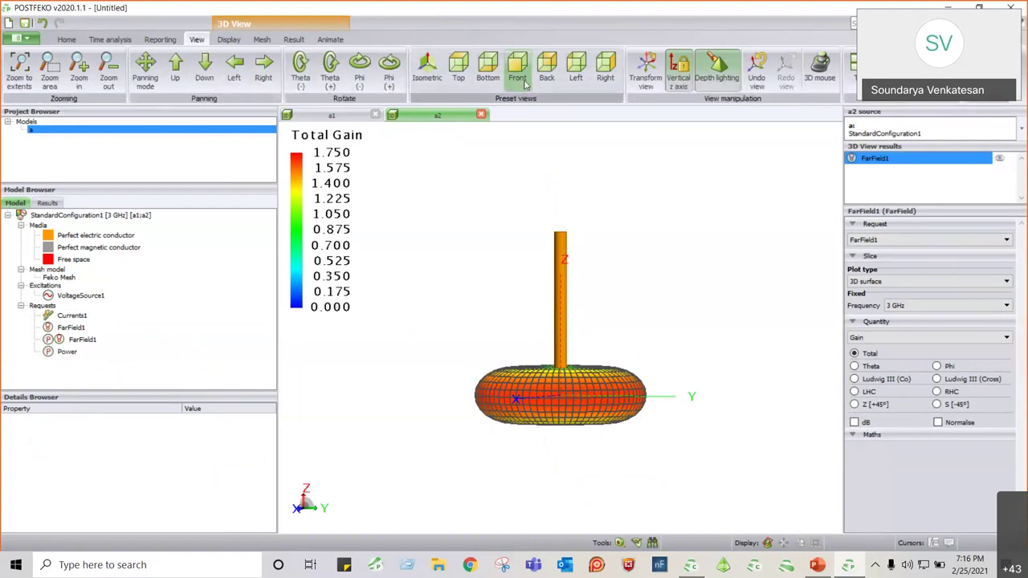
{"action": "left_click", "coordinate": [73, 41]}
{"action": "left_click_drag", "start_coordinate": [525, 353], "coordinate": [498, 345]}
{"action": "left_click", "coordinate": [854, 421]}
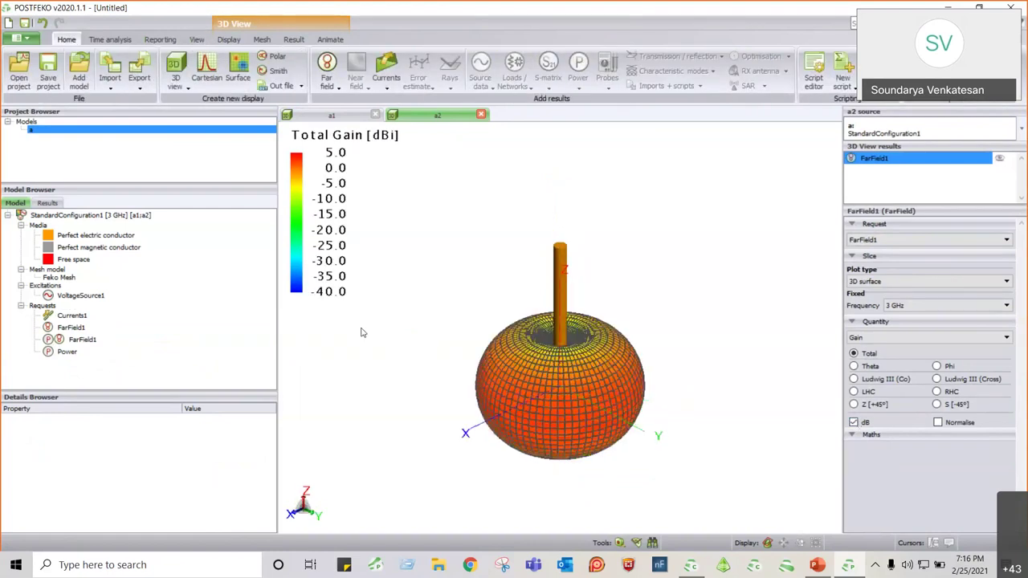
{"action": "left_click", "coordinate": [273, 58]}
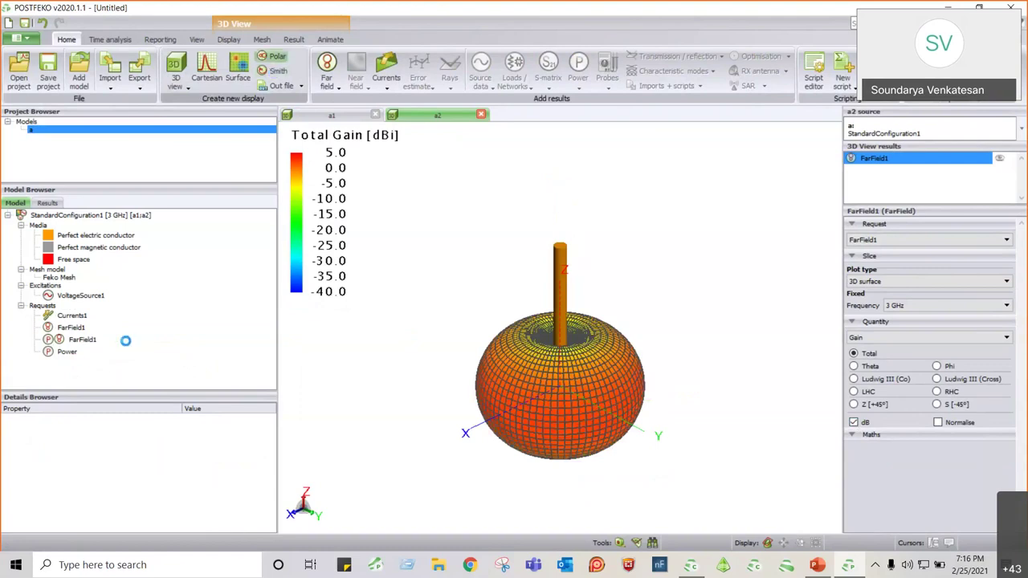
Plot FarField1 on the polar graph against Theta (wrapped) with linear, non-dB gain
{"action": "left_click_drag", "start_coordinate": [80, 328], "coordinate": [634, 330]}
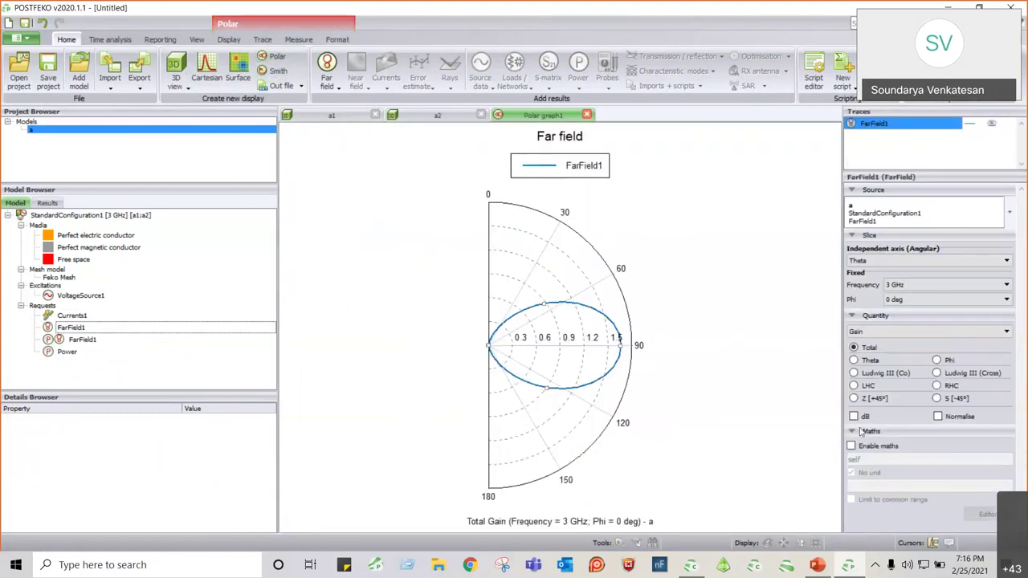
{"action": "left_click", "coordinate": [880, 263]}
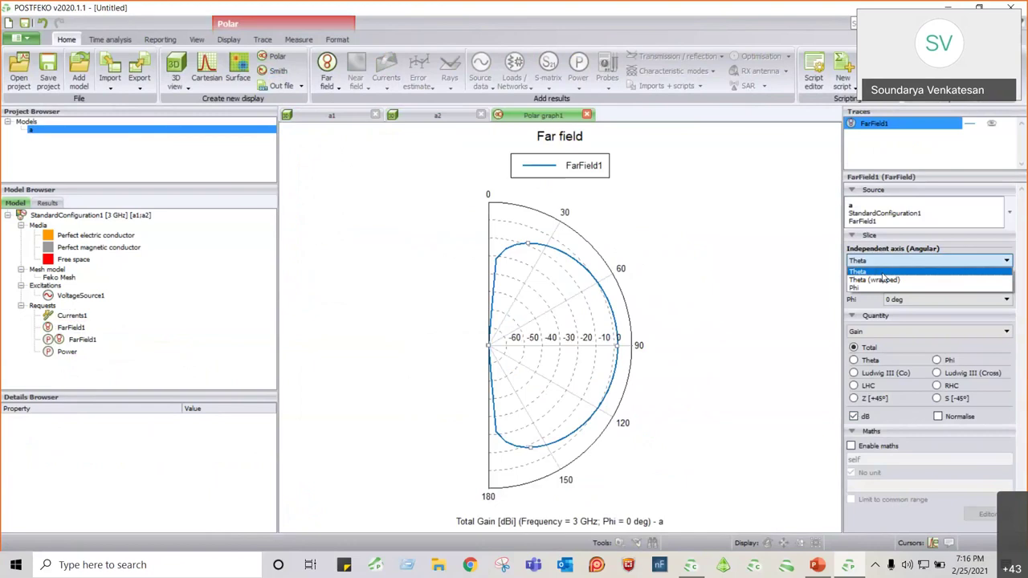
{"action": "left_click", "coordinate": [876, 279]}
{"action": "left_click", "coordinate": [853, 416]}
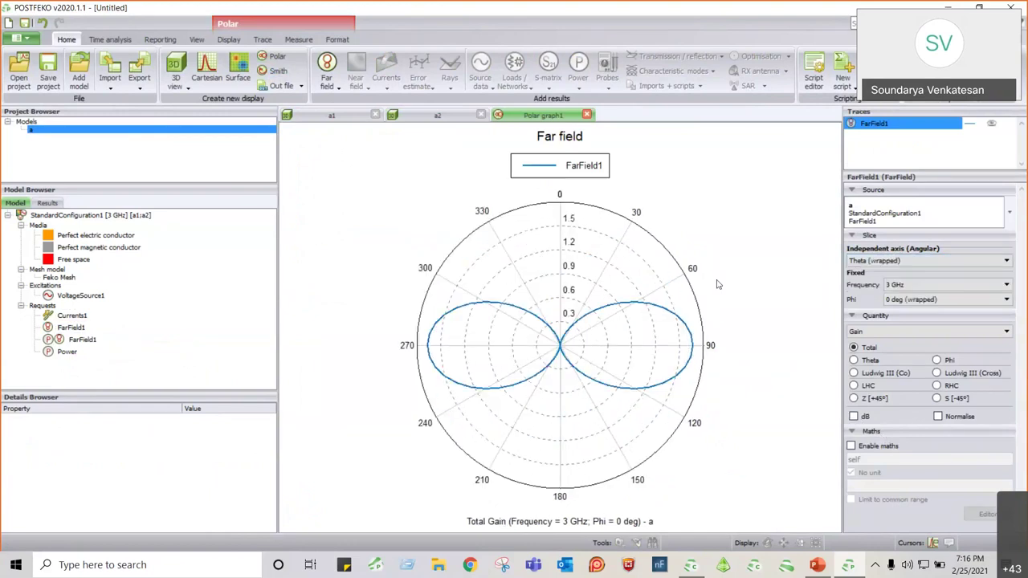
Annotate the half-power beamwidth (76.5523°) and global maximum, moving the HPBW label clear
{"action": "left_click", "coordinate": [298, 38]}
{"action": "left_click", "coordinate": [110, 74]}
{"action": "left_click", "coordinate": [129, 105]}
{"action": "left_click", "coordinate": [185, 72]}
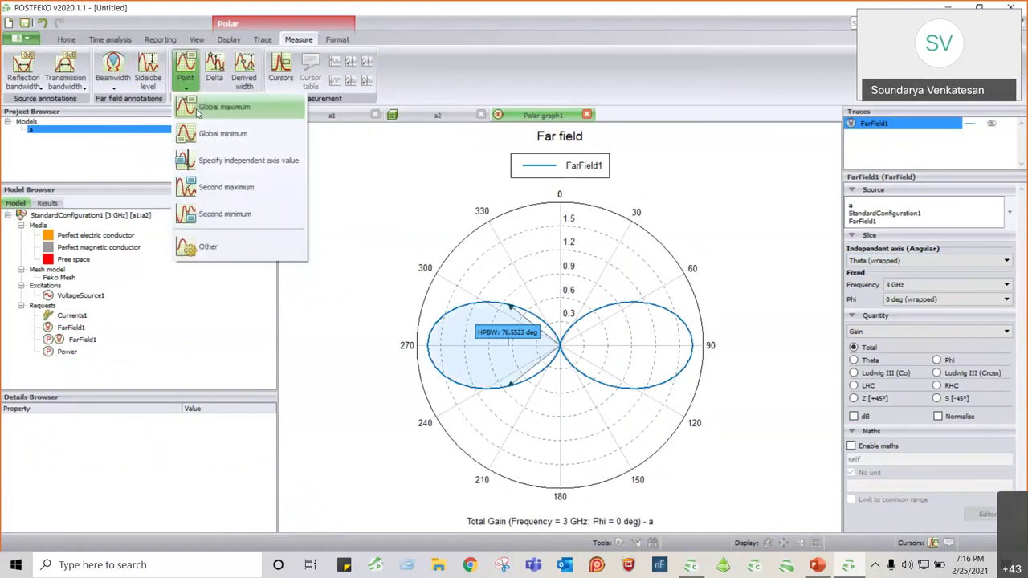
{"action": "left_click", "coordinate": [197, 112]}
{"action": "left_click_drag", "start_coordinate": [508, 332], "coordinate": [585, 240]}
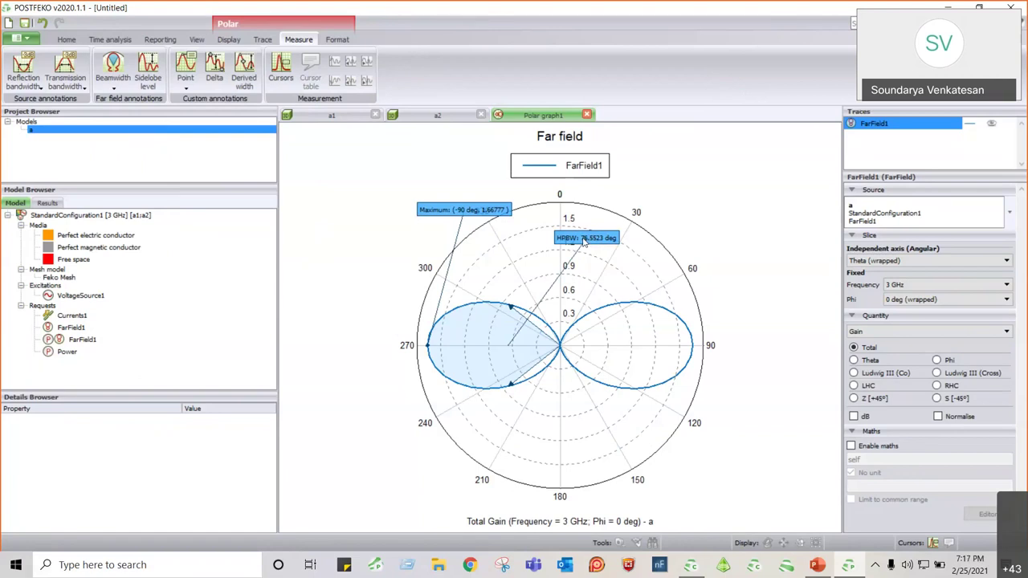
{"action": "left_click", "coordinate": [98, 296]}
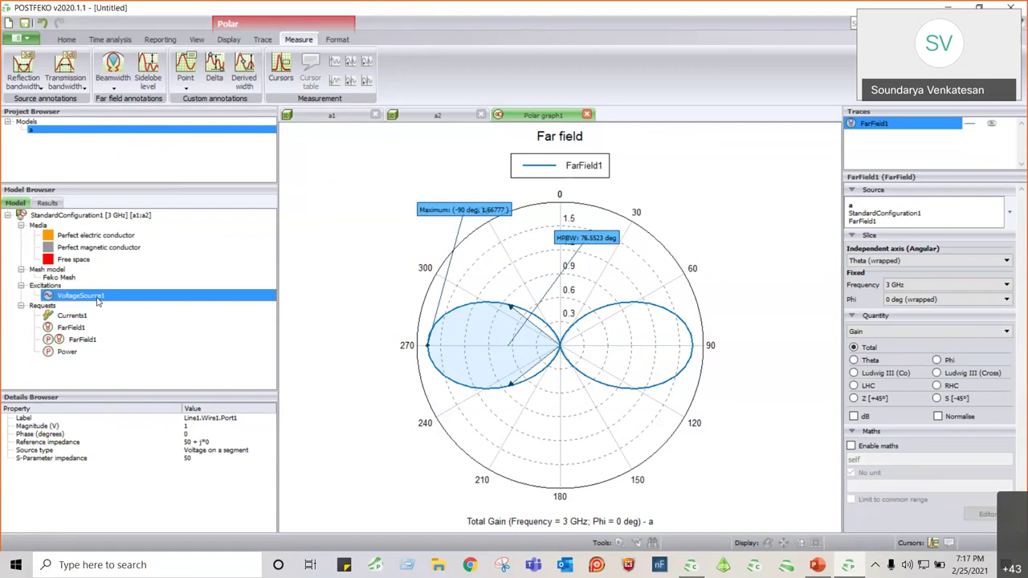
Plot VoltageSource1 on a new Cartesian graph with the reflection coefficient in dB
{"action": "right_click", "coordinate": [98, 297]}
{"action": "mouse_move", "coordinate": [151, 321]}
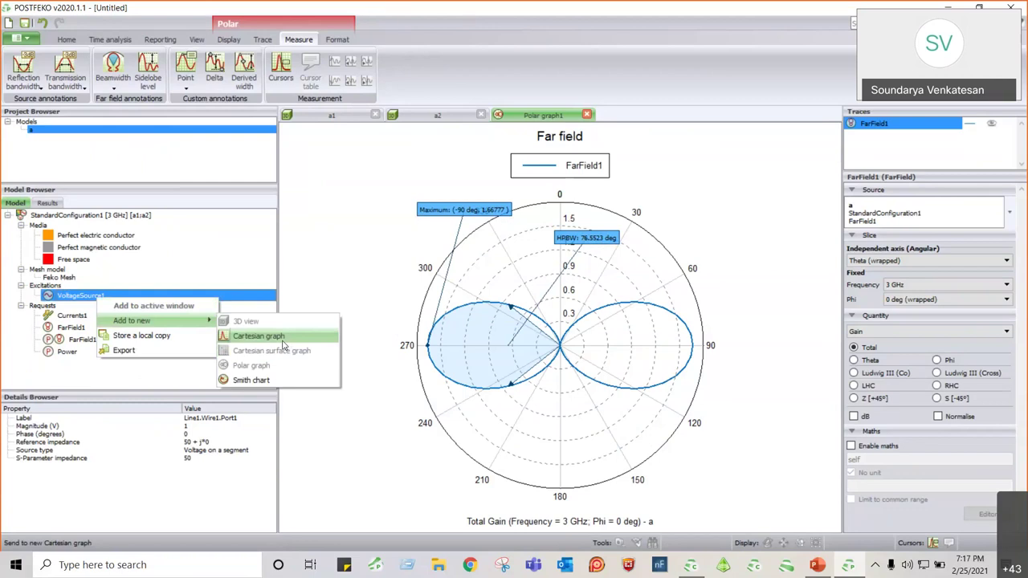
{"action": "left_click", "coordinate": [281, 344]}
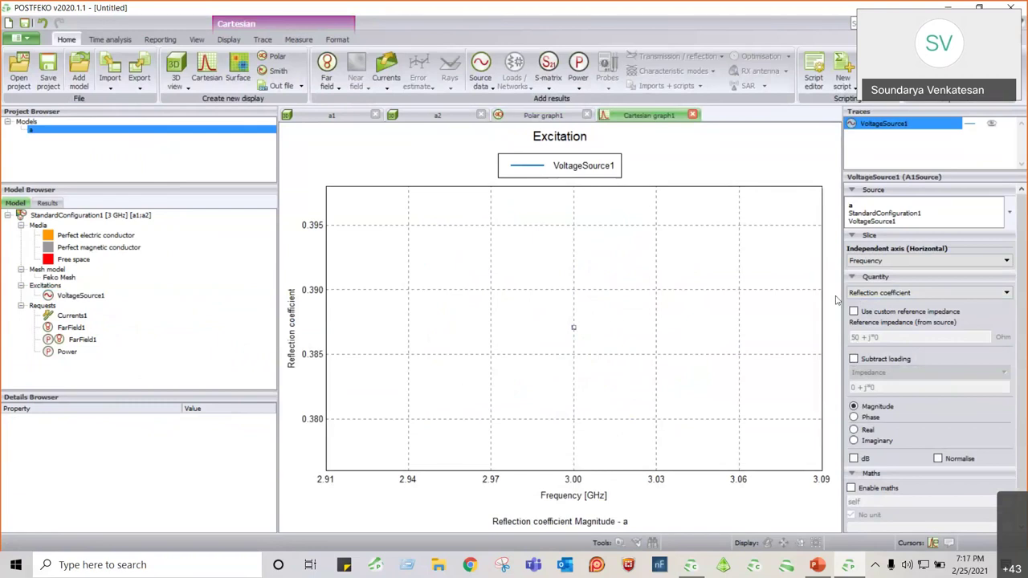
{"action": "left_click", "coordinate": [854, 459]}
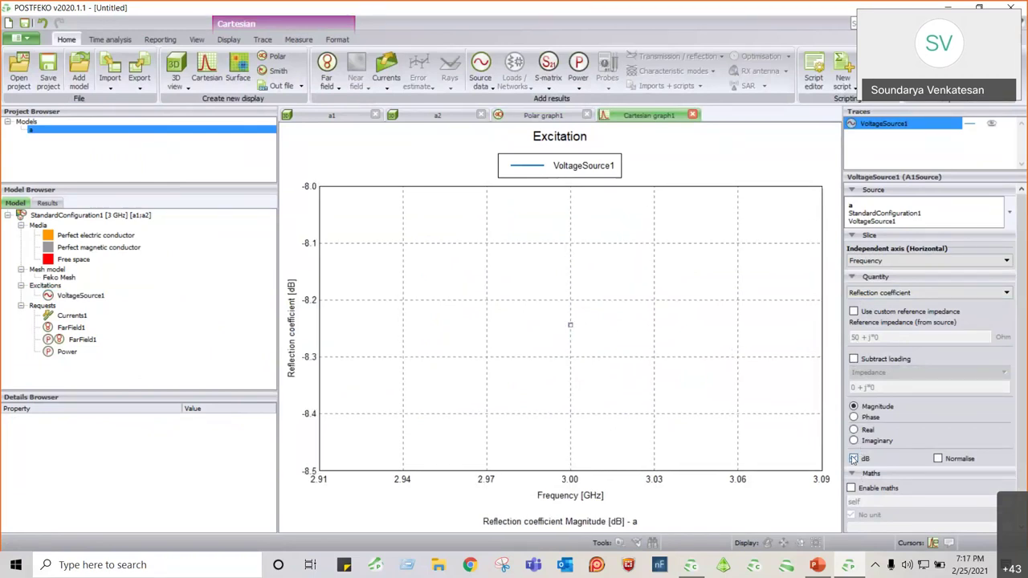
Change the plotted quantity to VSWR, then to Impedance, and return to CADFEKO
{"action": "left_click", "coordinate": [931, 294]}
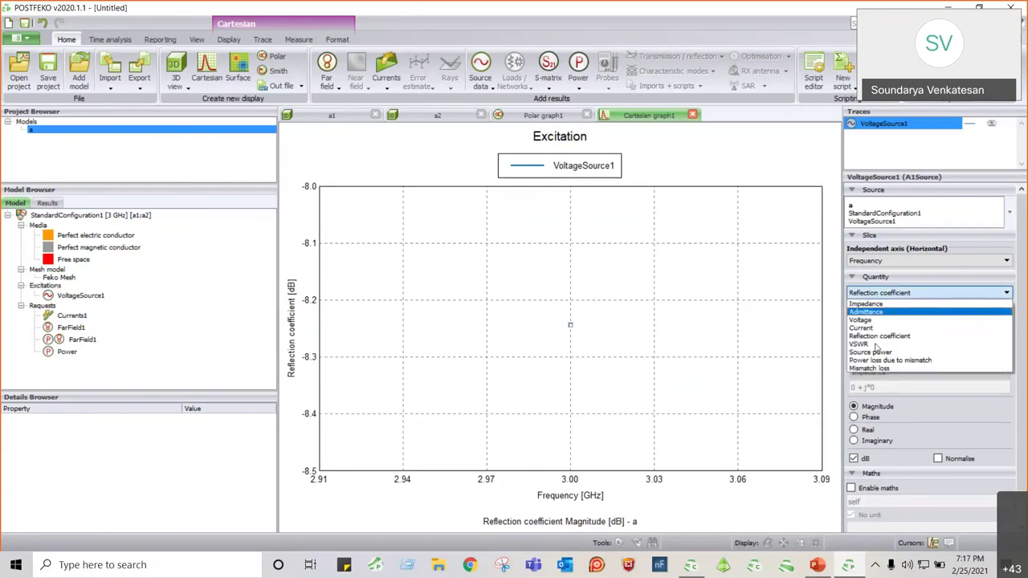
{"action": "left_click", "coordinate": [891, 311]}
{"action": "left_click", "coordinate": [892, 294]}
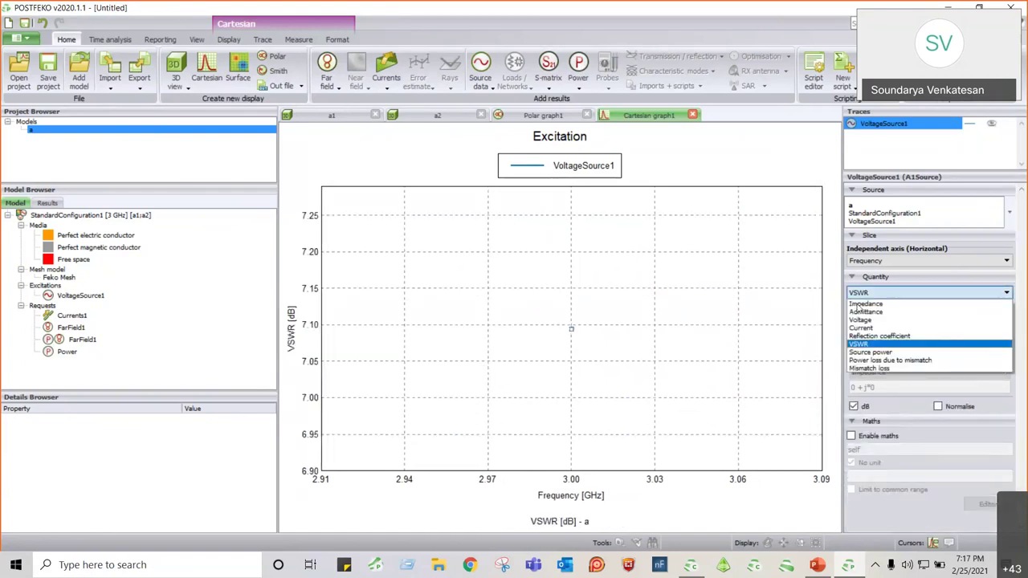
{"action": "left_click", "coordinate": [857, 308]}
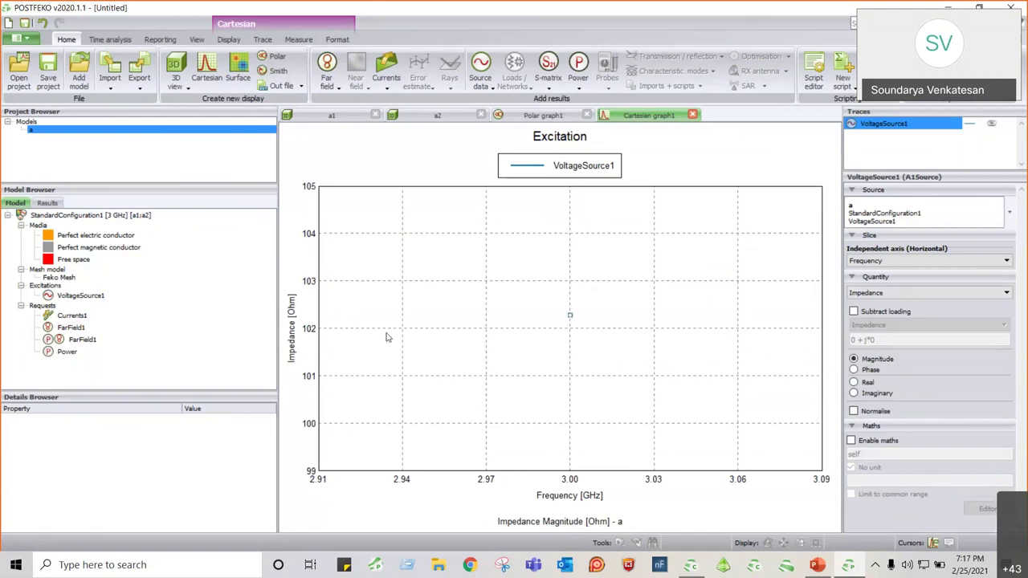
{"action": "left_click", "coordinate": [691, 566]}
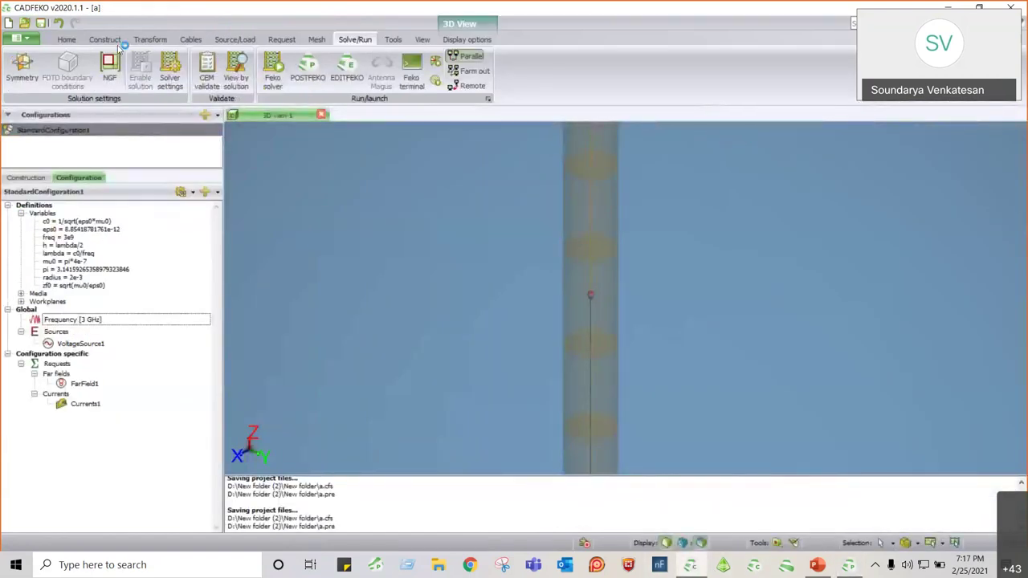
Add a Spiral - cavity backed antenna from the component library to the model
{"action": "left_click", "coordinate": [114, 69]}
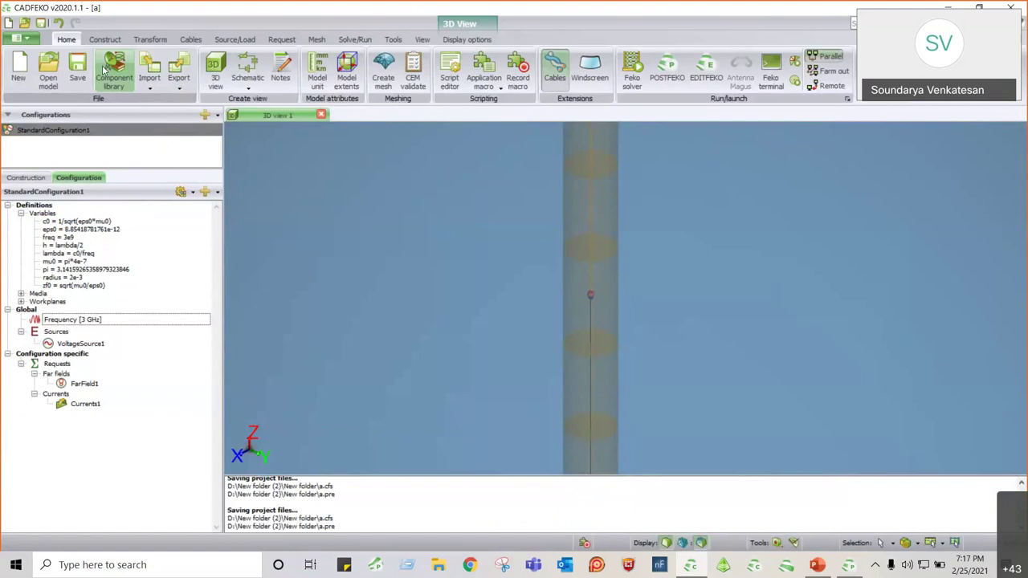
{"action": "scroll", "coordinate": [185, 167], "scroll_direction": "down", "scroll_amount": 5}
{"action": "scroll", "coordinate": [169, 253], "scroll_direction": "down", "scroll_amount": 3}
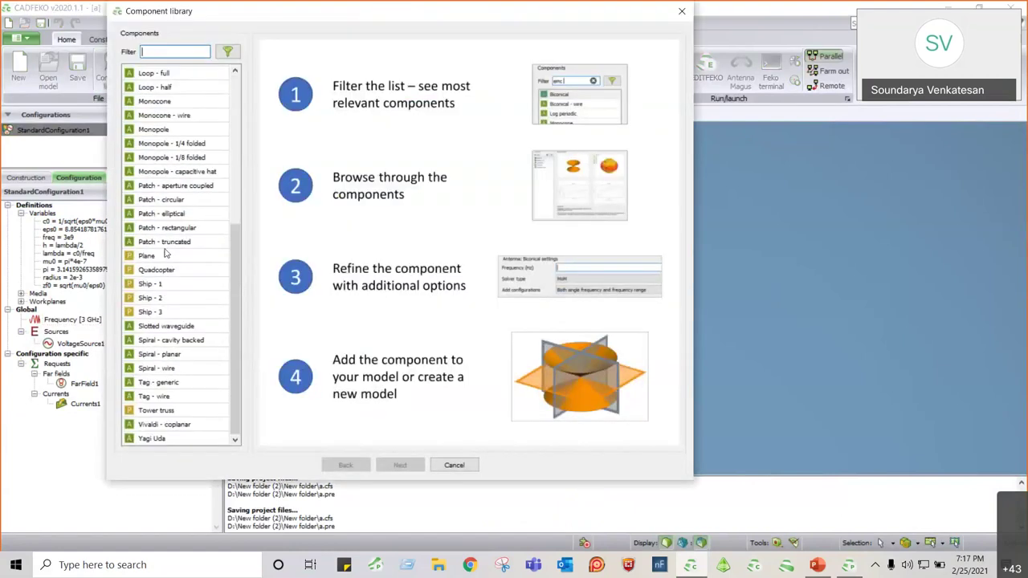
{"action": "left_click", "coordinate": [185, 341]}
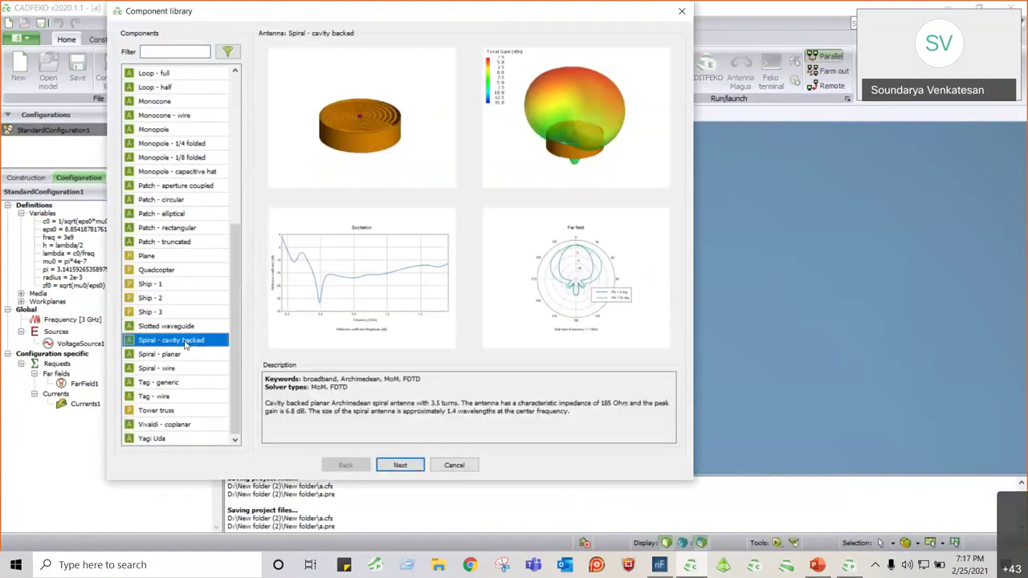
{"action": "left_click", "coordinate": [397, 465]}
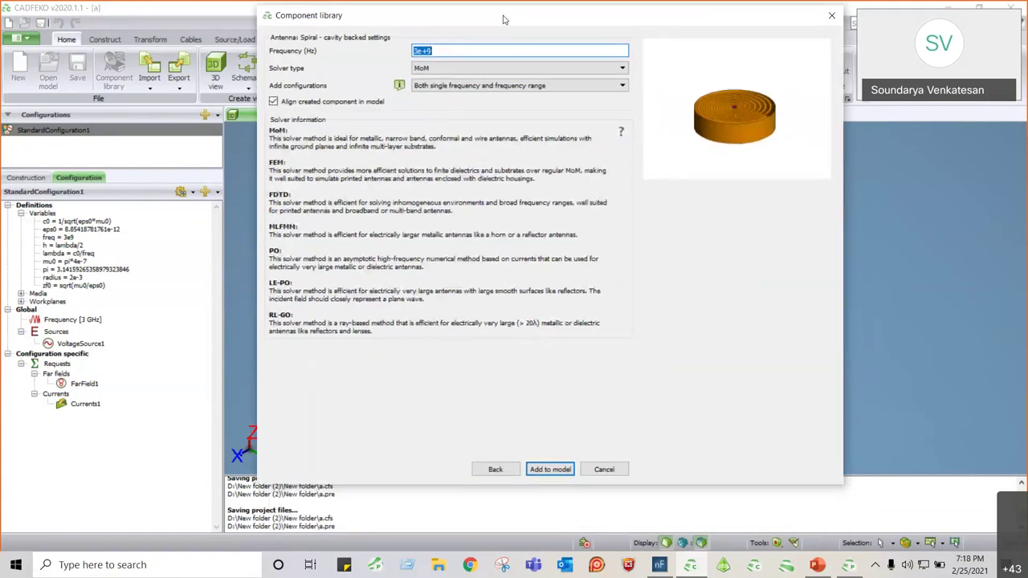
{"action": "left_click", "coordinate": [551, 471]}
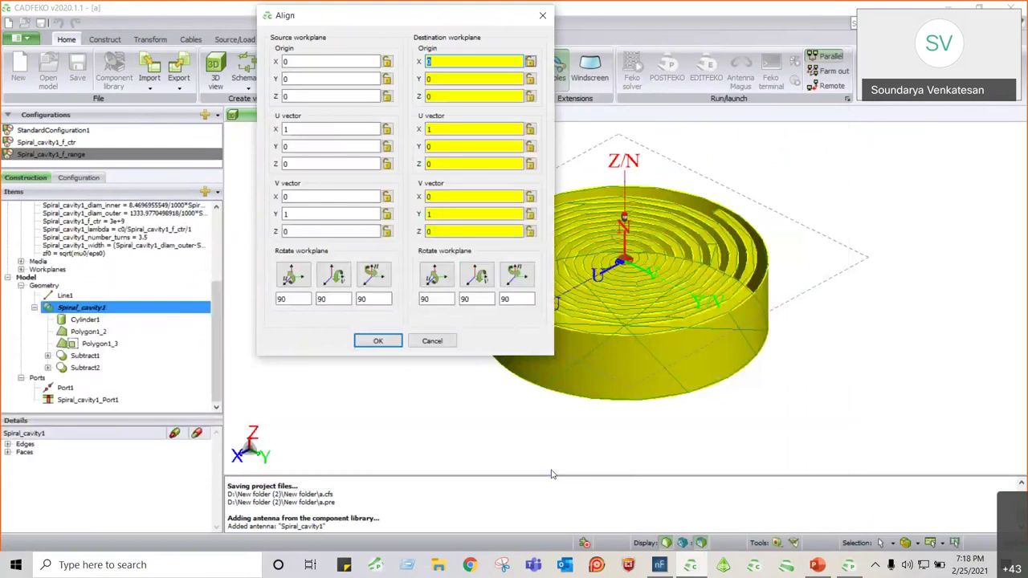
Skip the alignment, then start a new model, discarding the current changes
{"action": "left_click", "coordinate": [433, 340]}
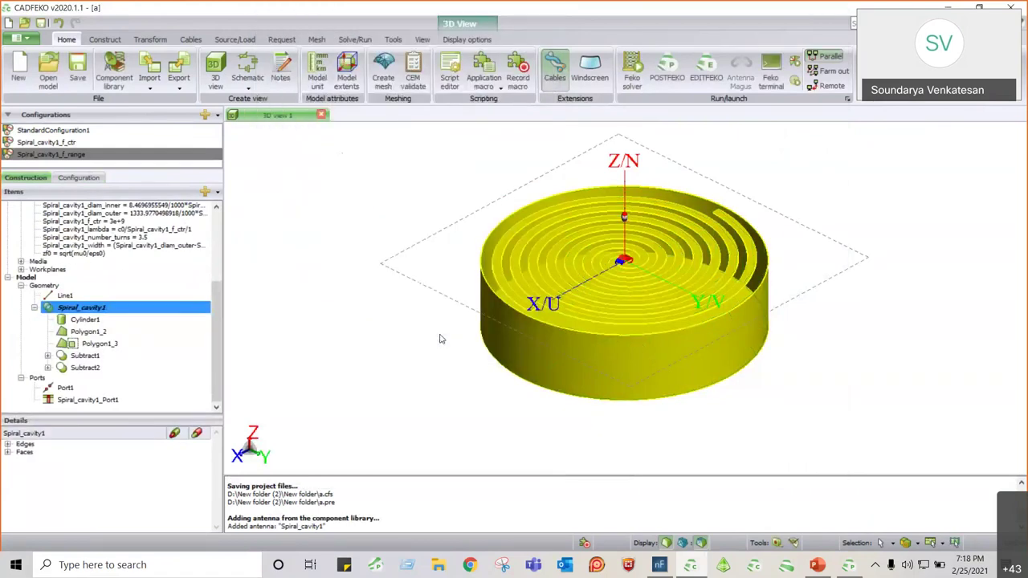
{"action": "left_click", "coordinate": [33, 74]}
{"action": "left_click", "coordinate": [552, 301]}
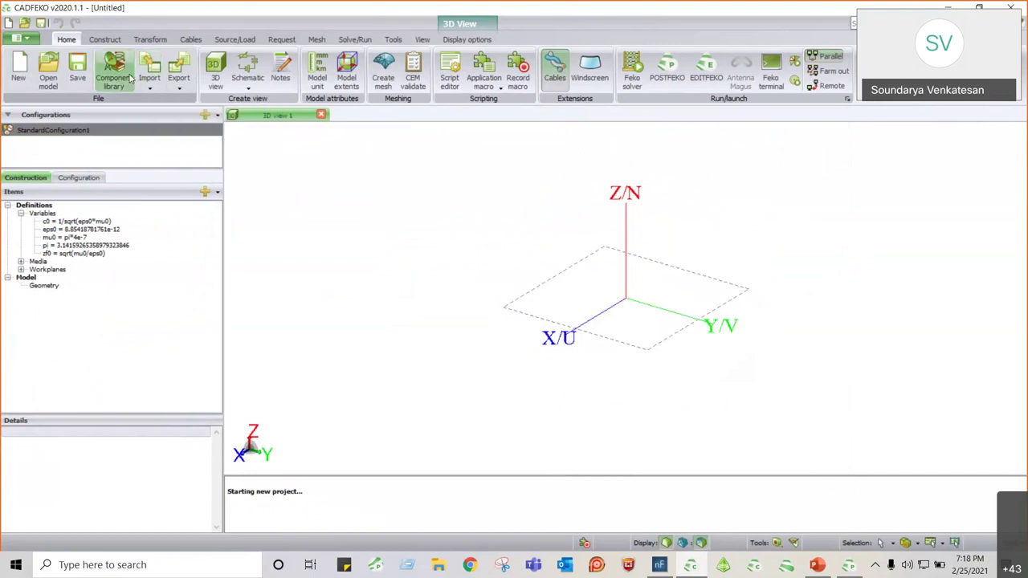
Add a Spiral - cavity backed antenna with a 3e9 Hz design frequency, skipping alignment
{"action": "left_click", "coordinate": [125, 77]}
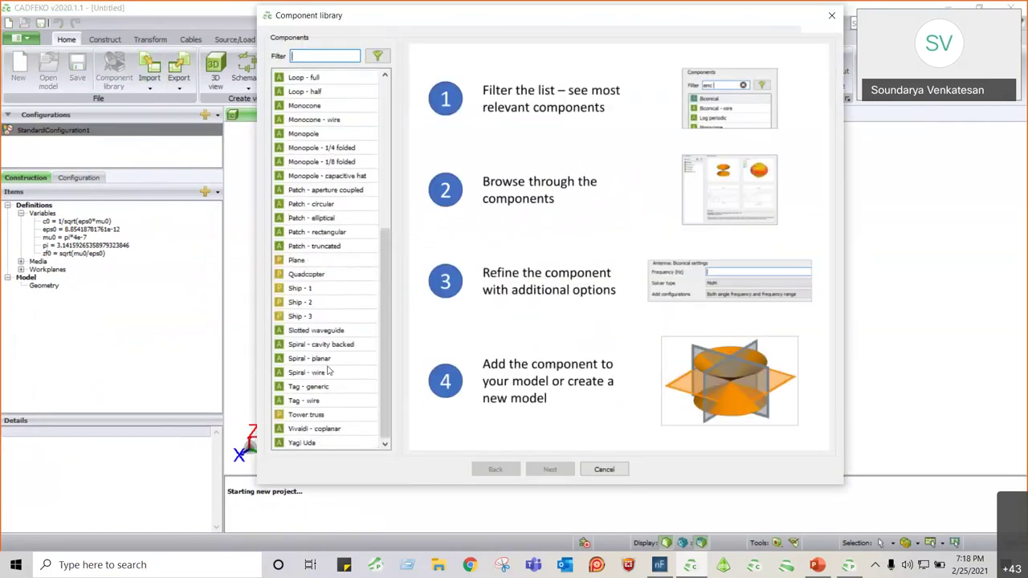
{"action": "left_click", "coordinate": [344, 345]}
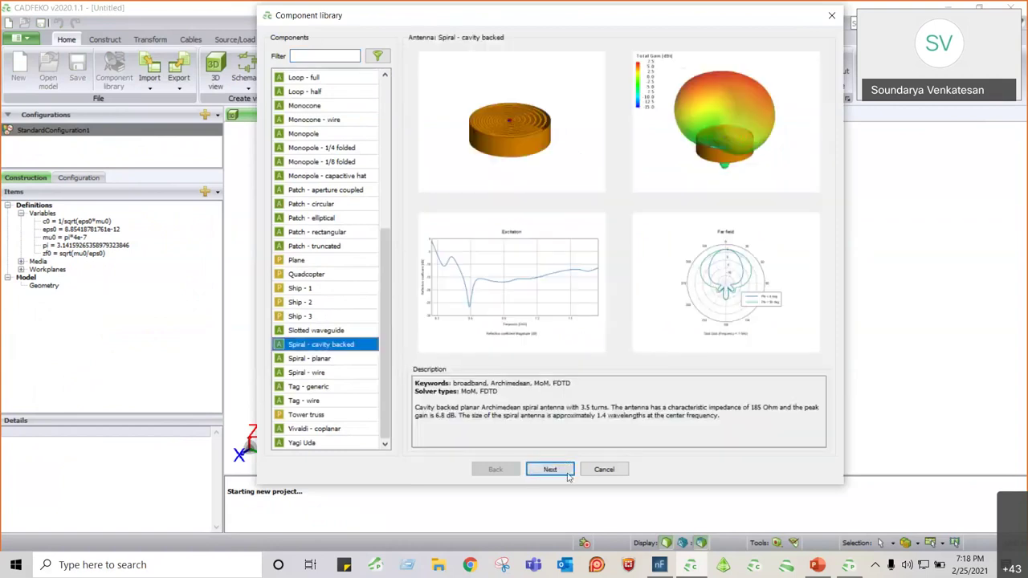
{"action": "left_click", "coordinate": [550, 470]}
{"action": "left_click", "coordinate": [542, 53]}
{"action": "type", "text": "3e9"}
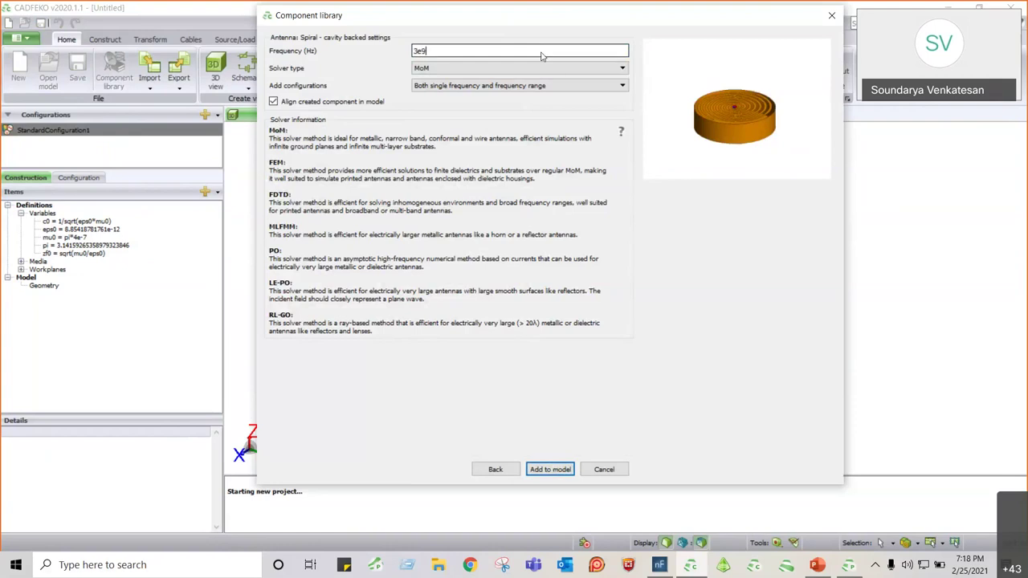
{"action": "left_click", "coordinate": [548, 469]}
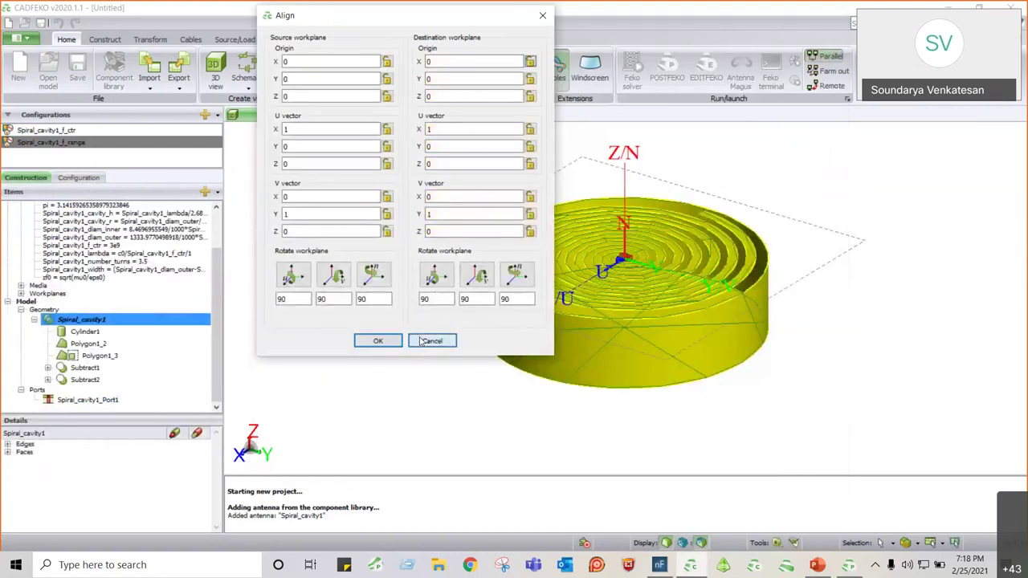
{"action": "left_click", "coordinate": [431, 342]}
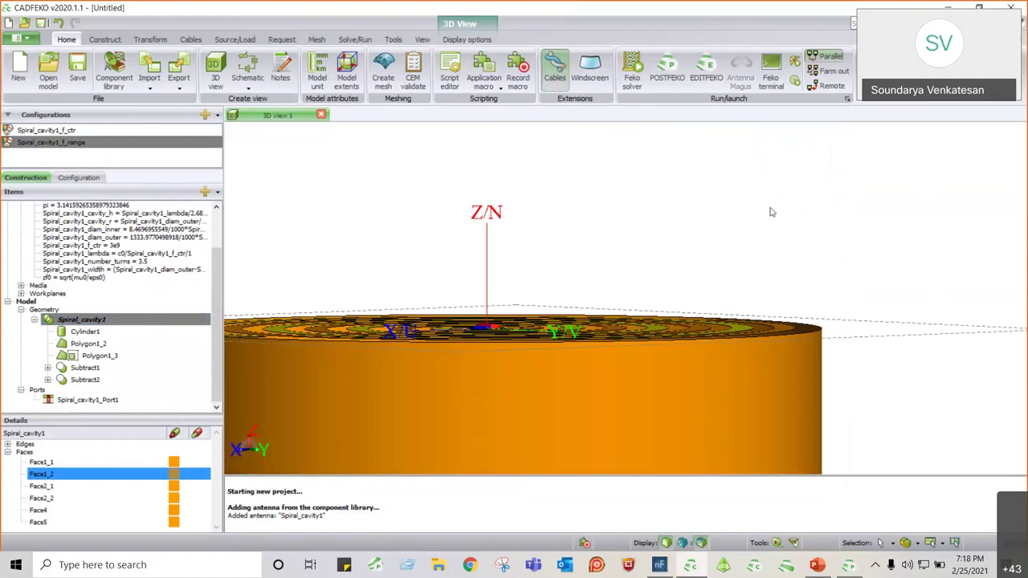
View the spiral from above and show the configuration-specific settings
{"action": "left_click_drag", "start_coordinate": [770, 212], "coordinate": [542, 285]}
{"action": "scroll", "coordinate": [541, 285], "scroll_direction": "up", "scroll_amount": 2}
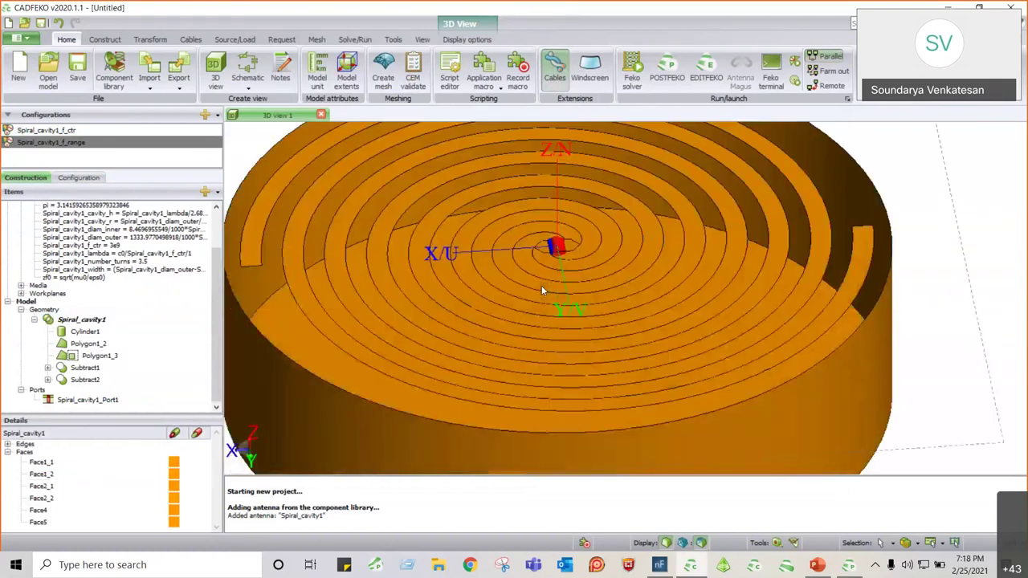
{"action": "scroll", "coordinate": [541, 285], "scroll_direction": "down", "scroll_amount": 4}
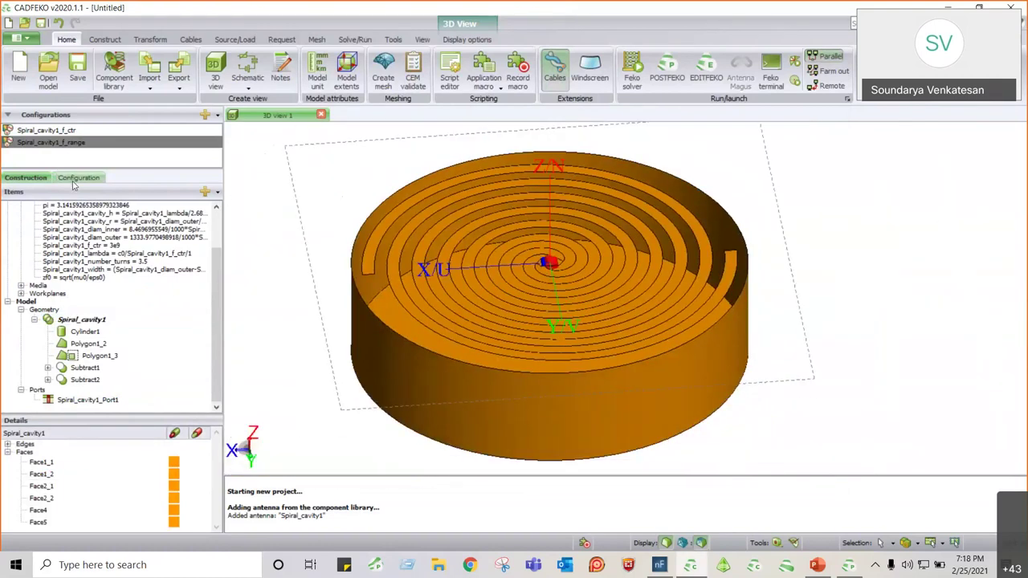
{"action": "left_click", "coordinate": [74, 179]}
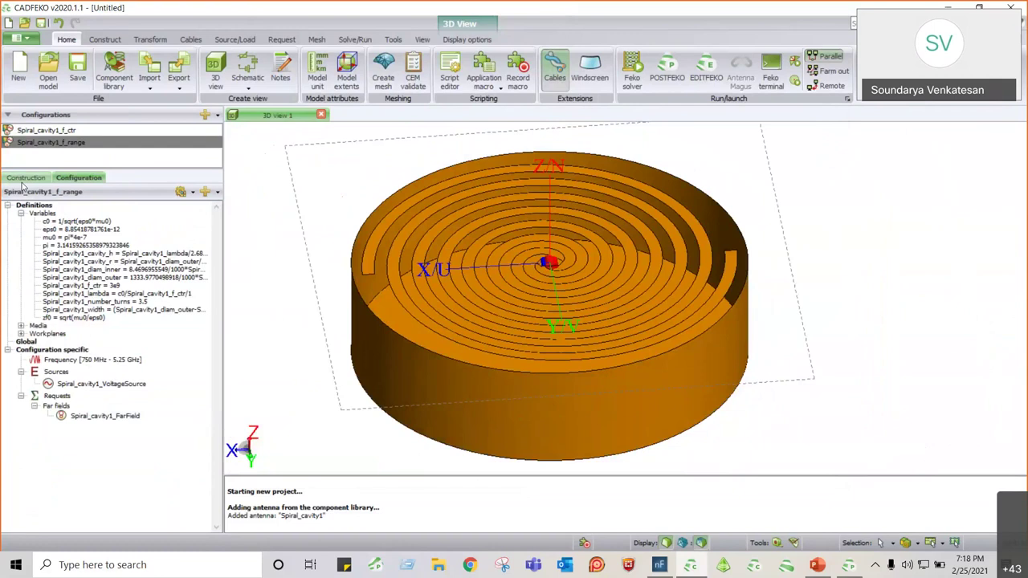
Set the f_range solution frequency to start at 2.5e9 Hz and end at 3e9 Hz
{"action": "double_click", "coordinate": [116, 360]}
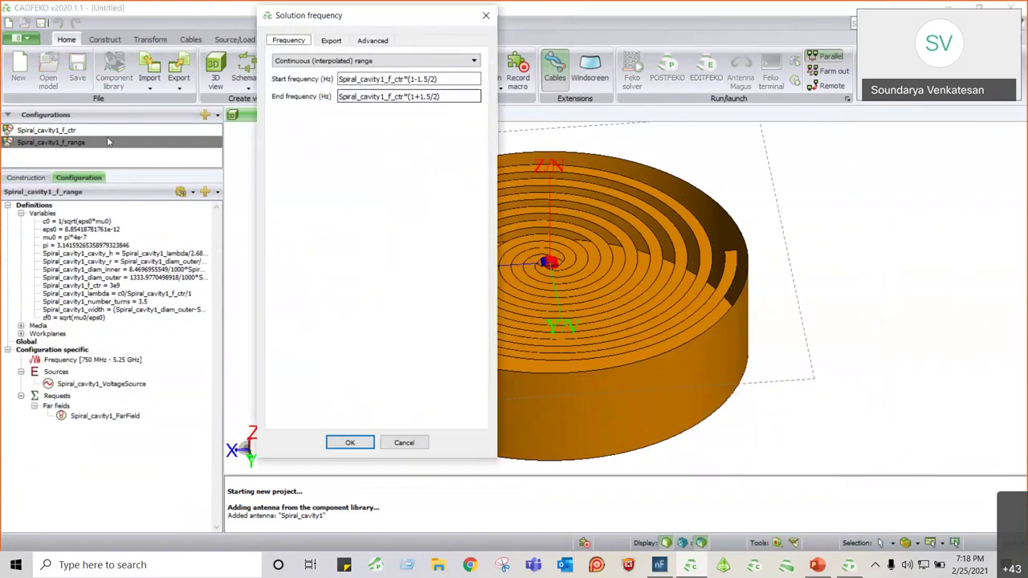
{"action": "left_click", "coordinate": [426, 78]}
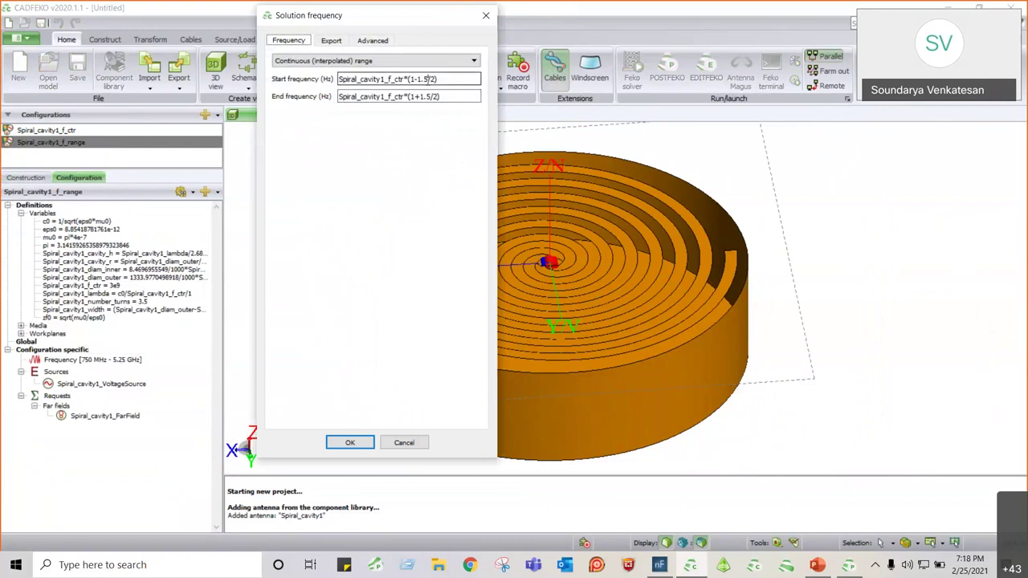
{"action": "left_click_drag", "start_coordinate": [436, 78], "coordinate": [317, 76]}
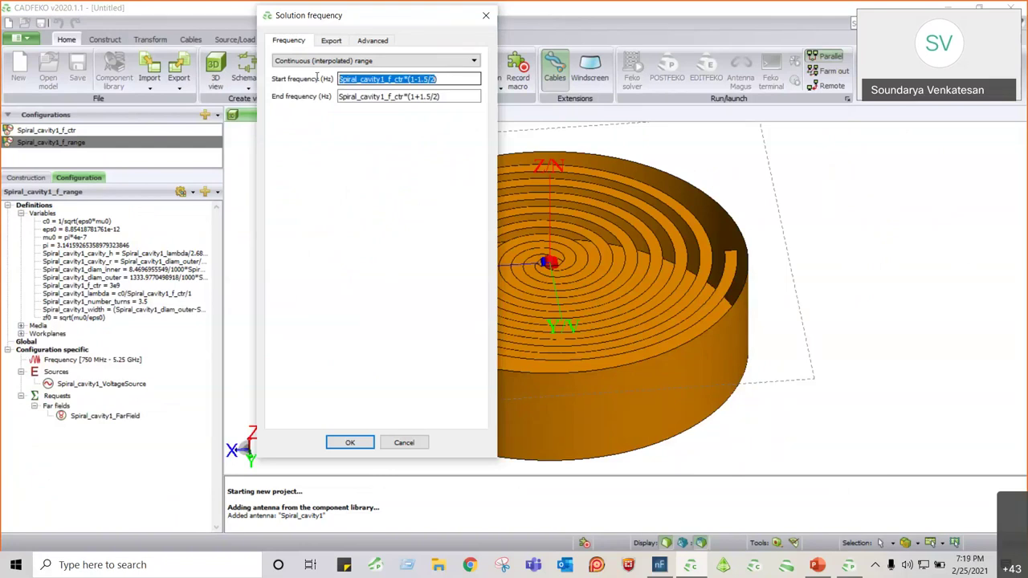
{"action": "type", "text": "2"}
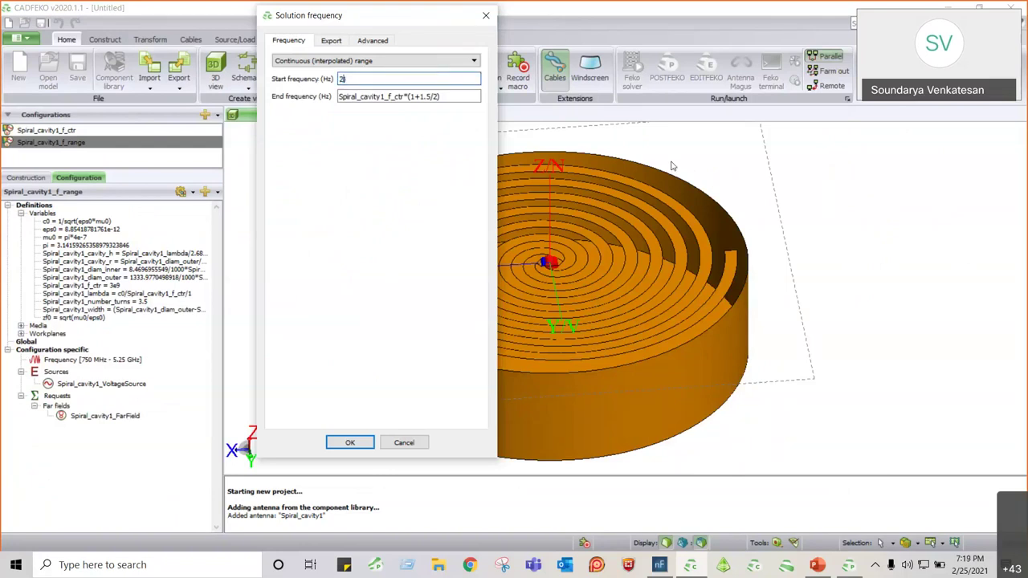
{"action": "type", "text": "e9"}
{"action": "left_click_drag", "start_coordinate": [482, 97], "coordinate": [323, 89]}
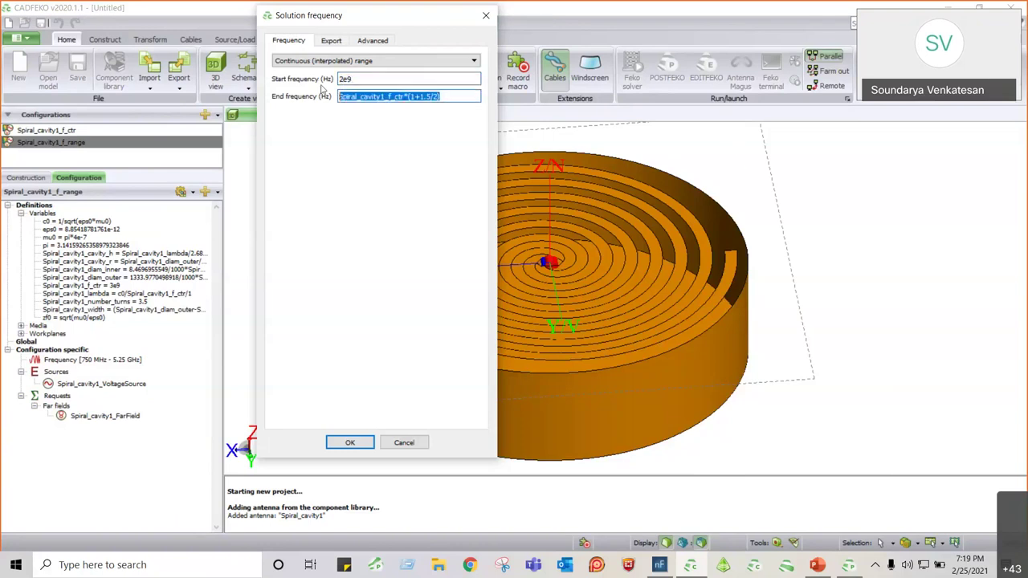
{"action": "left_click", "coordinate": [344, 79]}
{"action": "type", "text": ".5"}
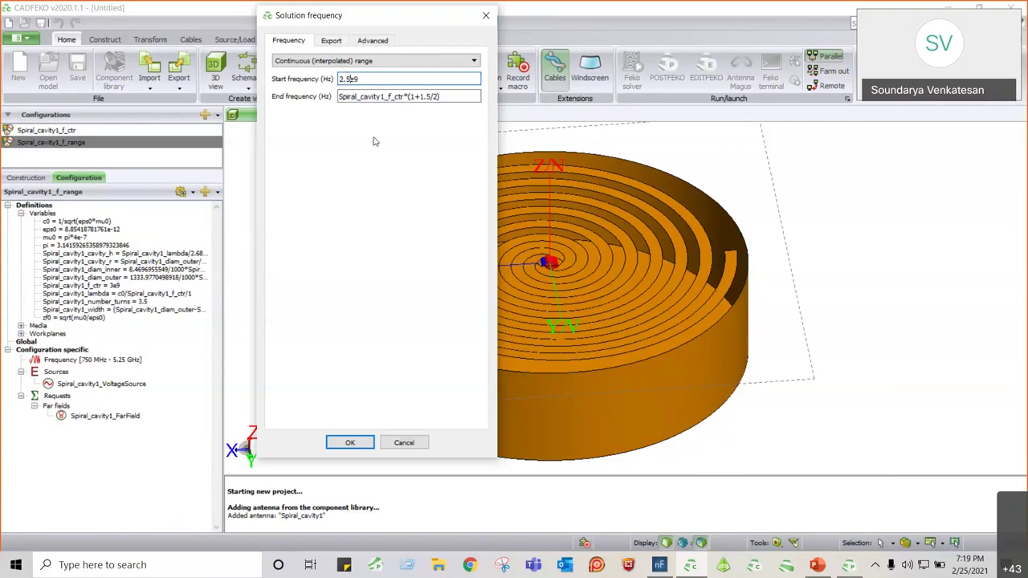
{"action": "left_click_drag", "start_coordinate": [480, 97], "coordinate": [268, 98]}
{"action": "type", "text": "3"}
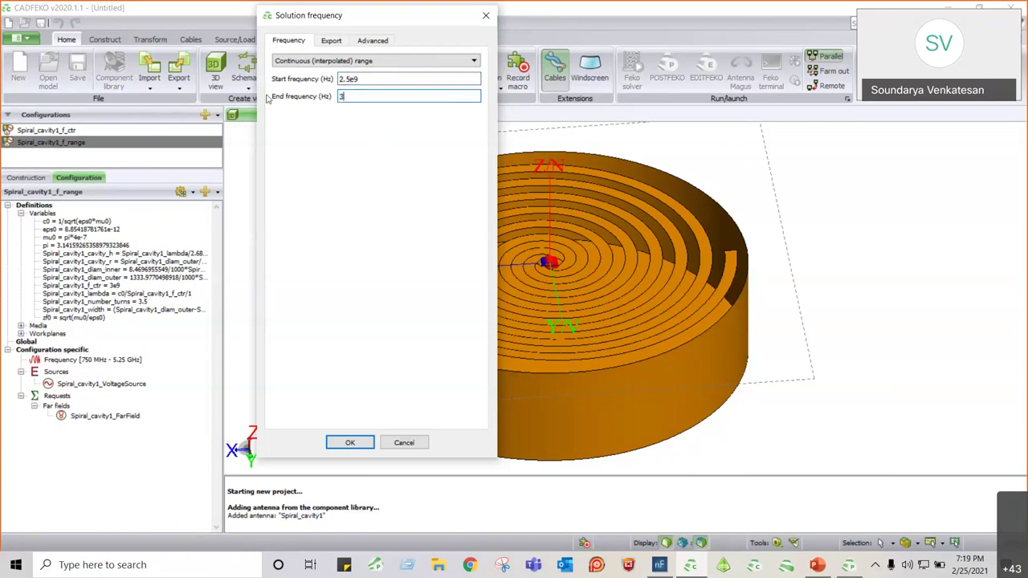
{"action": "type", "text": "e9"}
{"action": "key", "text": "Return"}
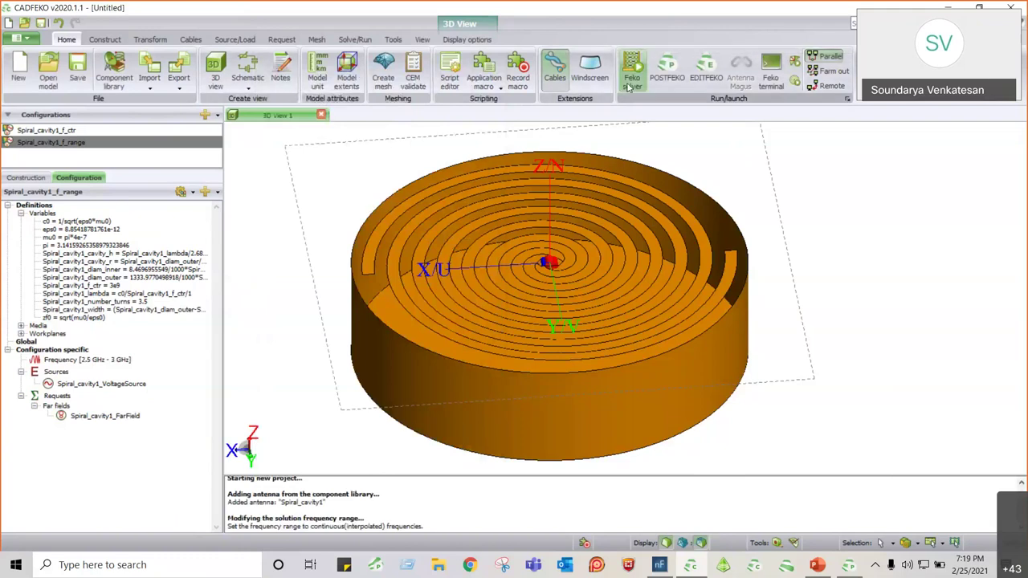
Mesh the model, save the project as b, and start the Feko solver
{"action": "left_click", "coordinate": [630, 81]}
{"action": "left_click", "coordinate": [488, 300]}
{"action": "left_click", "coordinate": [438, 294]}
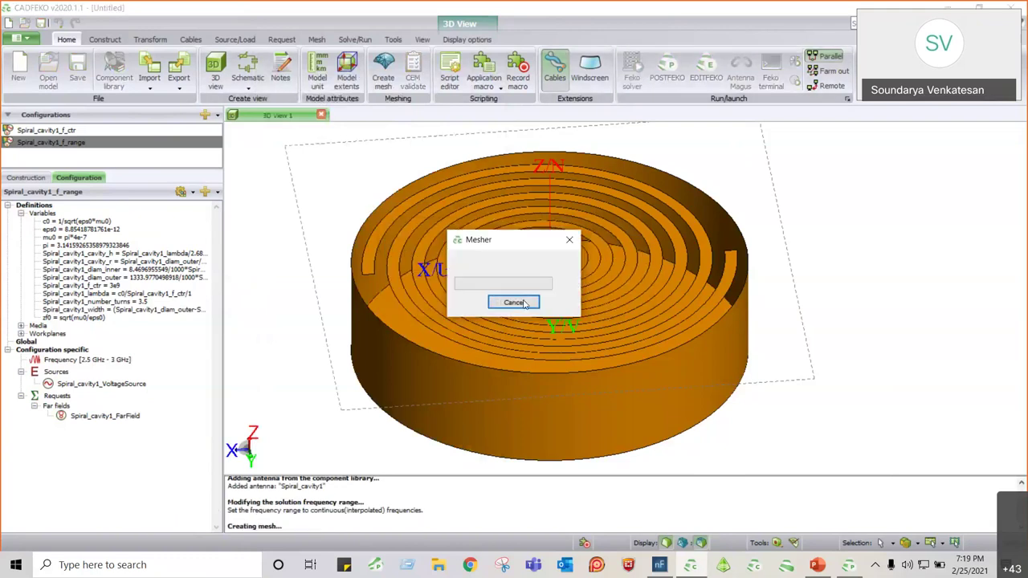
{"action": "left_click", "coordinate": [491, 296]}
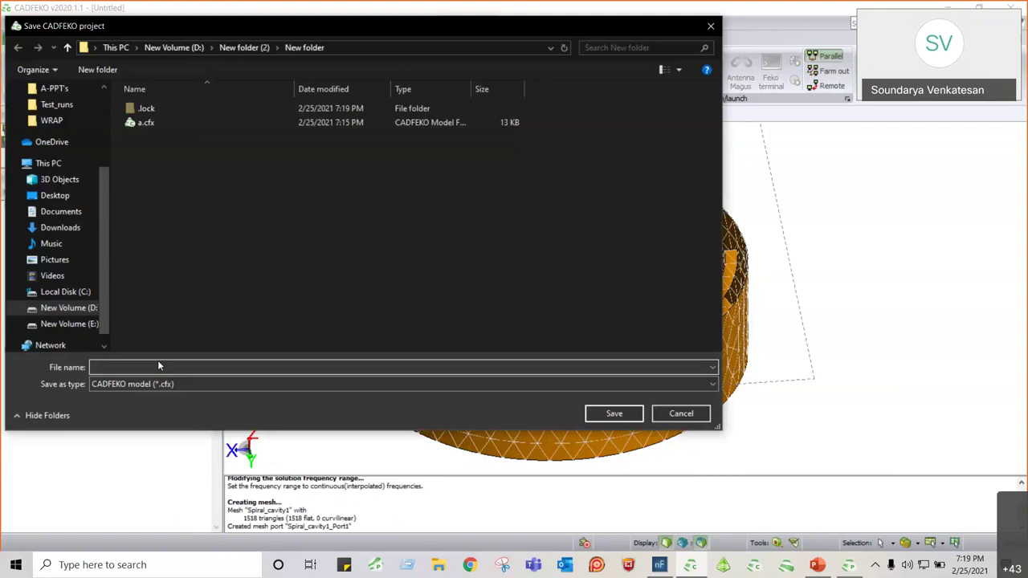
{"action": "type", "text": "b"}
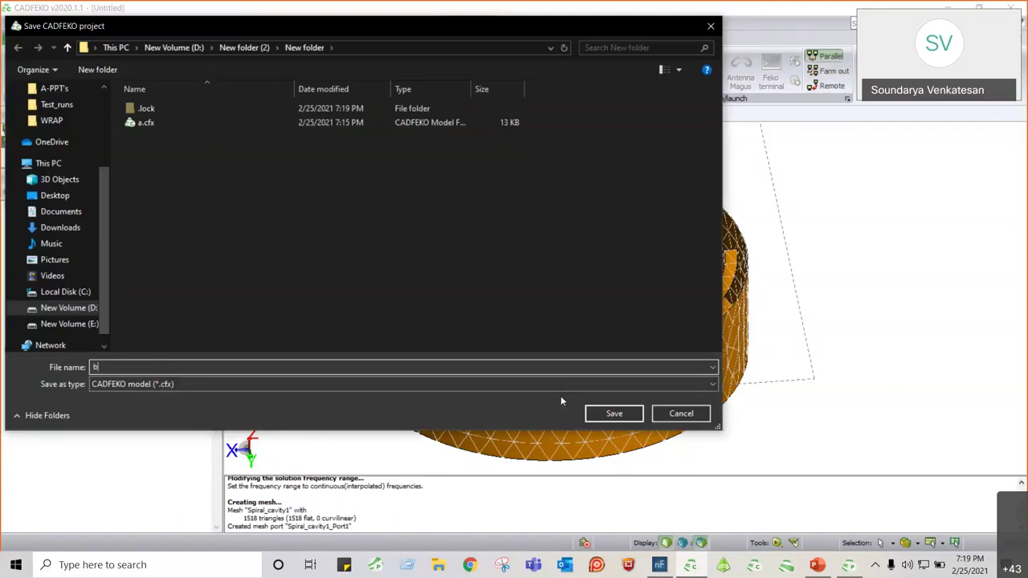
{"action": "left_click", "coordinate": [614, 414]}
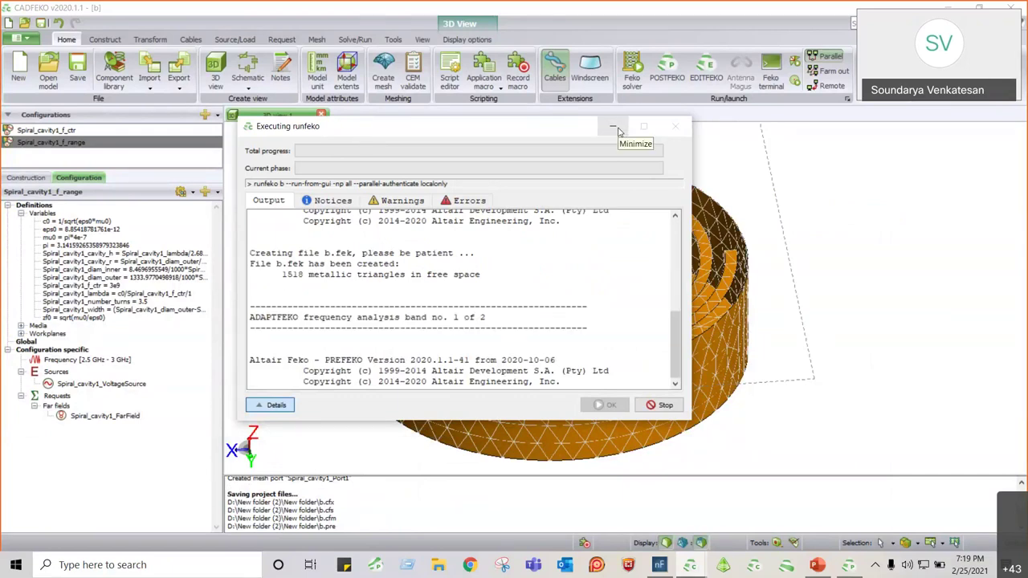
Monitor the runfeko progress window as the solve reaches 53% total progress
{"action": "left_click", "coordinate": [613, 128]}
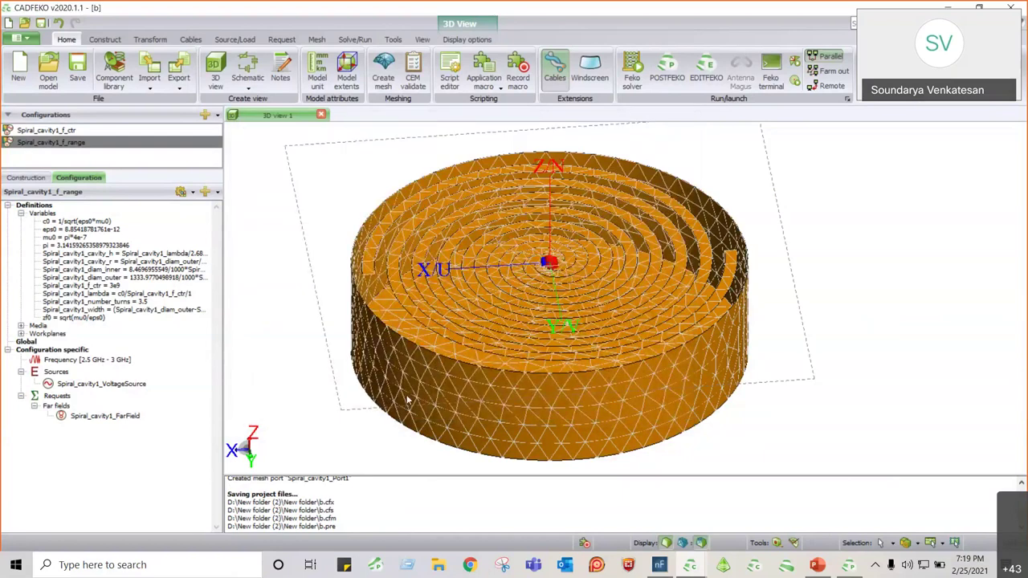
{"action": "scroll", "coordinate": [562, 408], "scroll_direction": "down", "scroll_amount": 1}
{"action": "scroll", "coordinate": [562, 407], "scroll_direction": "up", "scroll_amount": 3}
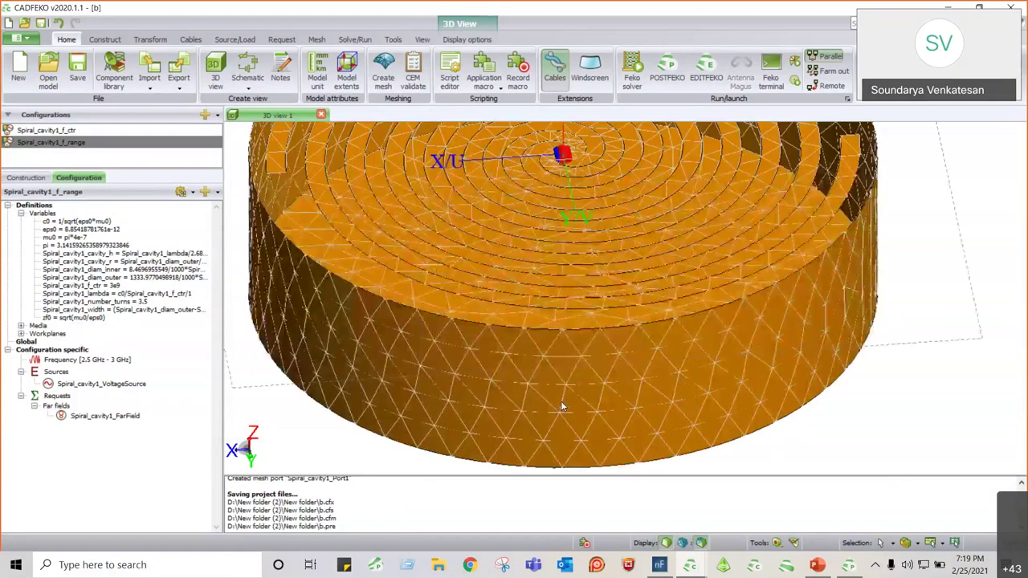
{"action": "scroll", "coordinate": [562, 408], "scroll_direction": "up", "scroll_amount": 2}
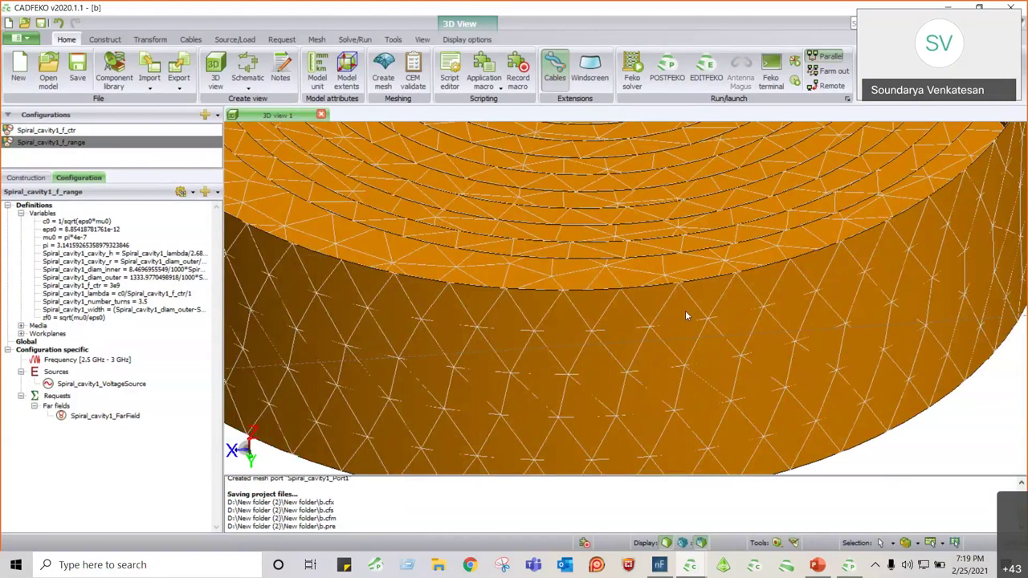
{"action": "scroll", "coordinate": [686, 319], "scroll_direction": "down", "scroll_amount": 3}
{"action": "mouse_move", "coordinate": [689, 564]}
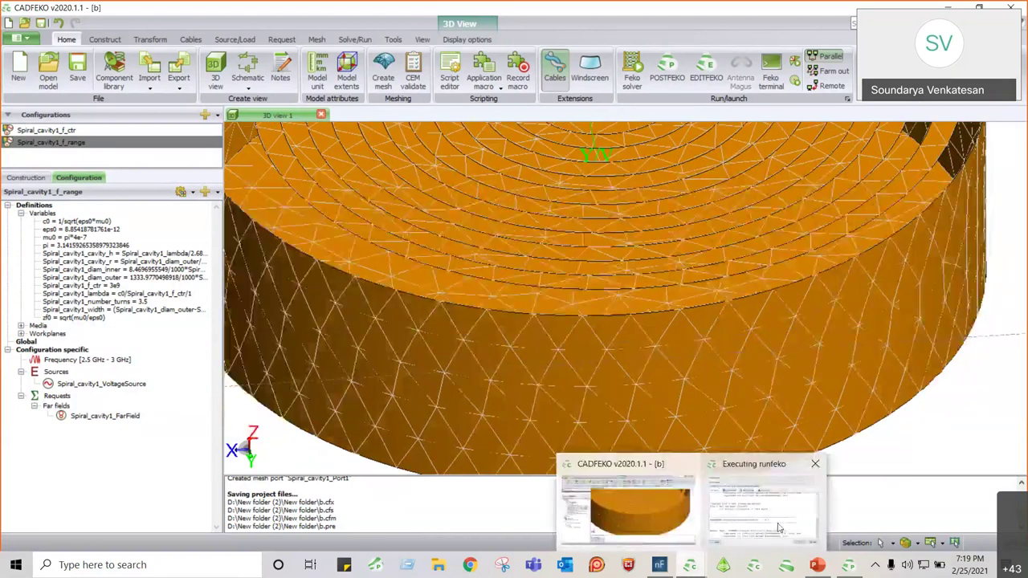
{"action": "left_click", "coordinate": [777, 527]}
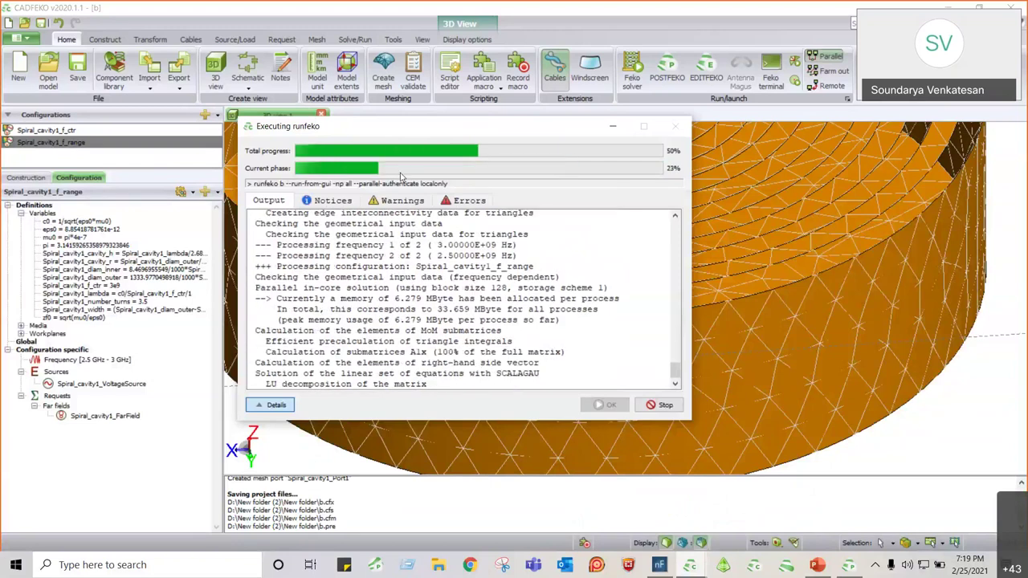
{"action": "left_click", "coordinate": [650, 87]}
{"action": "mouse_move", "coordinate": [689, 565]}
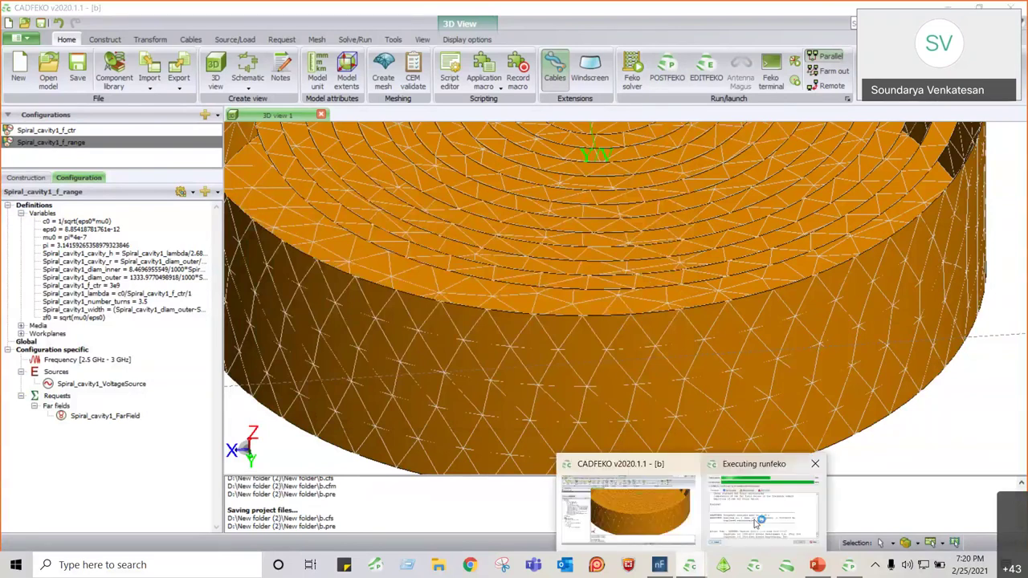
{"action": "left_click", "coordinate": [754, 513]}
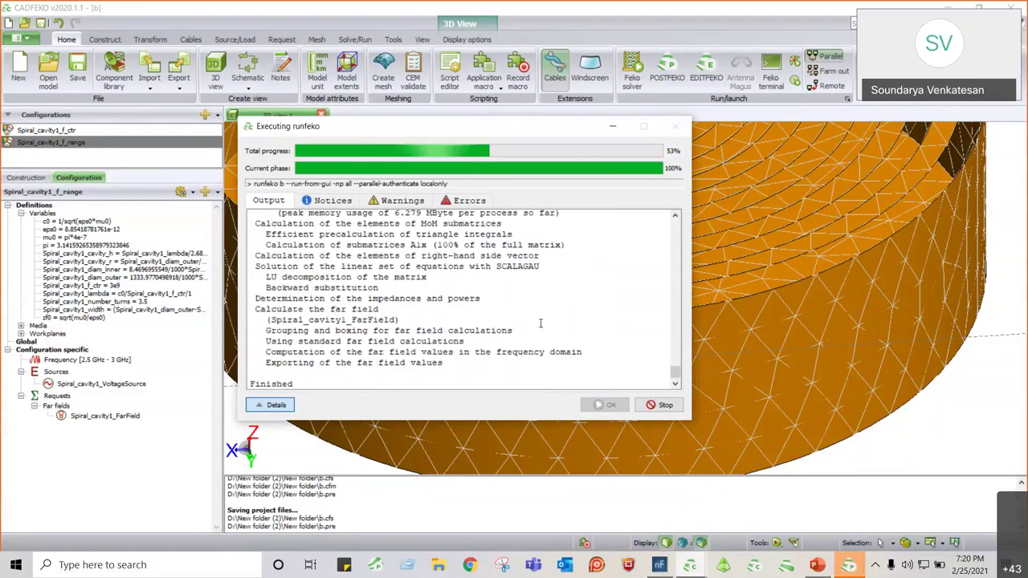
{"action": "left_click", "coordinate": [848, 565]}
In POSTFEKO, expand the f_ctr and f_range configurations and store the voltage source results as data
{"action": "left_click", "coordinate": [920, 512]}
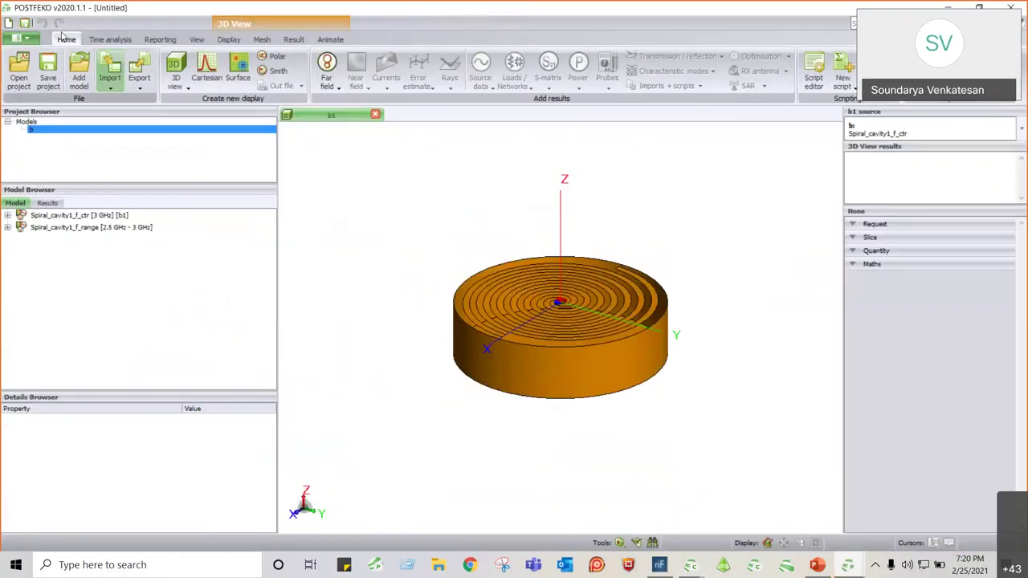
{"action": "left_click", "coordinate": [7, 215]}
{"action": "left_click", "coordinate": [6, 260]}
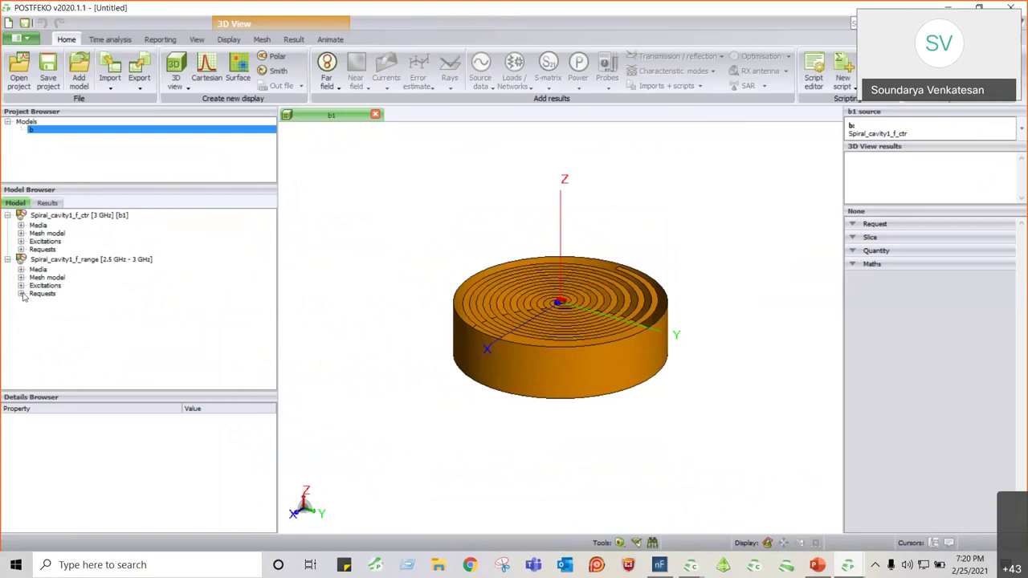
{"action": "left_click", "coordinate": [21, 286]}
{"action": "left_click", "coordinate": [143, 296]}
{"action": "right_click", "coordinate": [142, 296]}
{"action": "left_click", "coordinate": [185, 335]}
Plot model b's voltage source excitation on a new Cartesian graph
{"action": "left_click", "coordinate": [32, 129]}
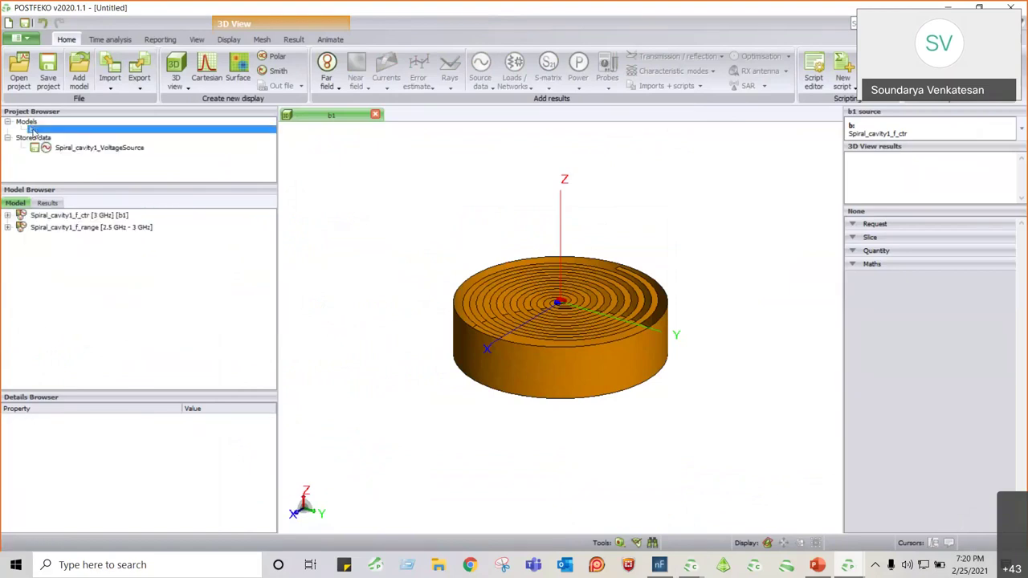
{"action": "left_click", "coordinate": [110, 263]}
{"action": "right_click", "coordinate": [110, 265]}
{"action": "mouse_move", "coordinate": [138, 284]}
{"action": "left_click", "coordinate": [214, 298]}
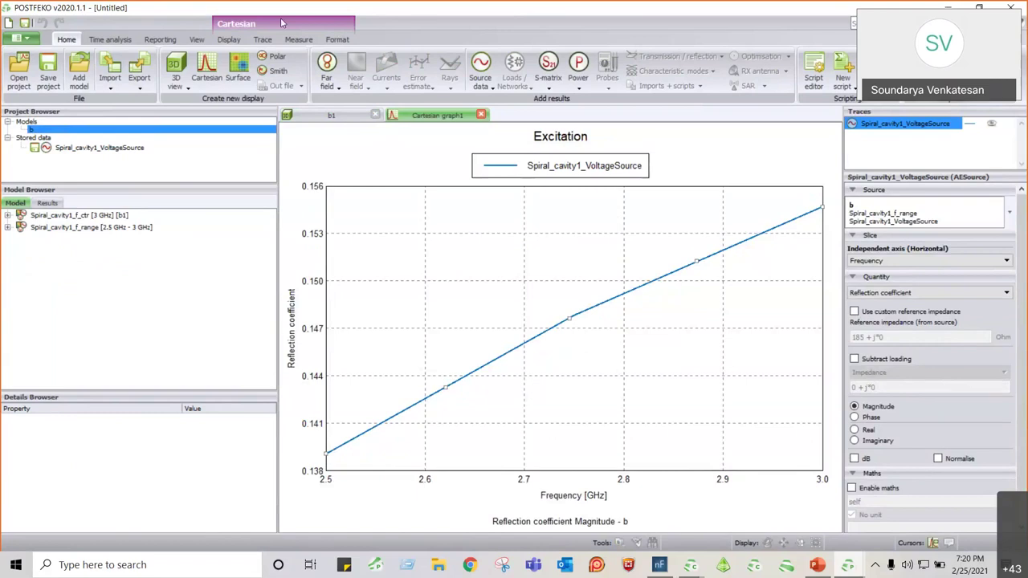
Give the trace filled circle markers, show the reflection coefficient in dB, then view b1
{"action": "left_click", "coordinate": [298, 40]}
{"action": "left_click", "coordinate": [187, 89]}
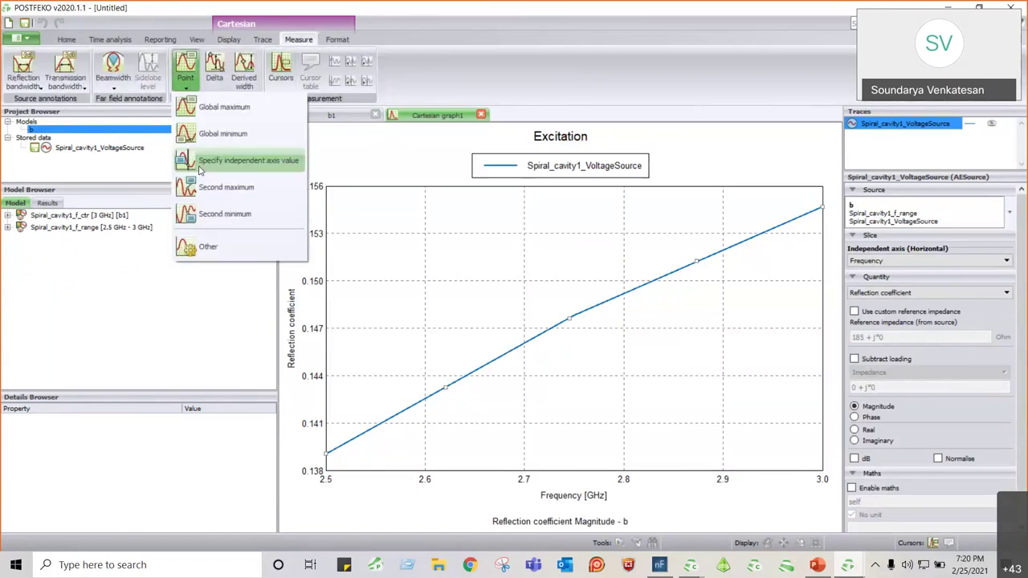
{"action": "left_click", "coordinate": [193, 88]}
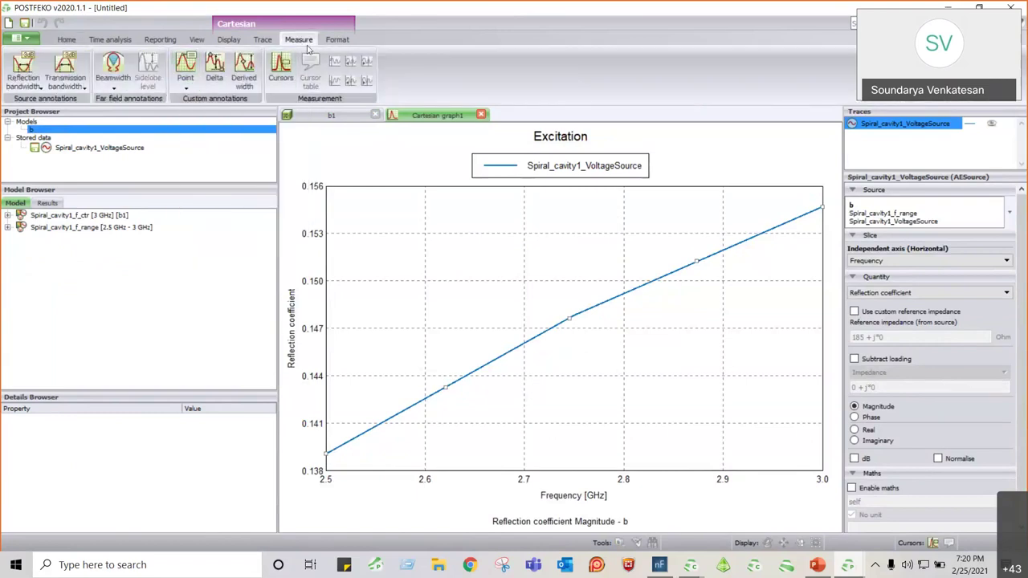
{"action": "left_click", "coordinate": [337, 40]}
{"action": "left_click", "coordinate": [329, 81]}
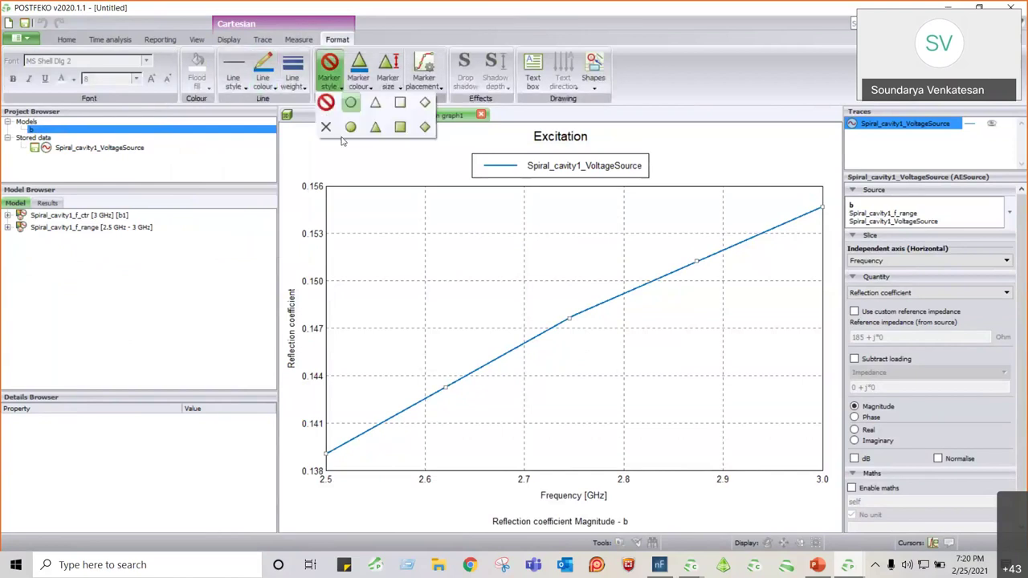
{"action": "left_click", "coordinate": [351, 101]}
{"action": "left_click", "coordinate": [424, 81]}
{"action": "left_click", "coordinate": [495, 215]}
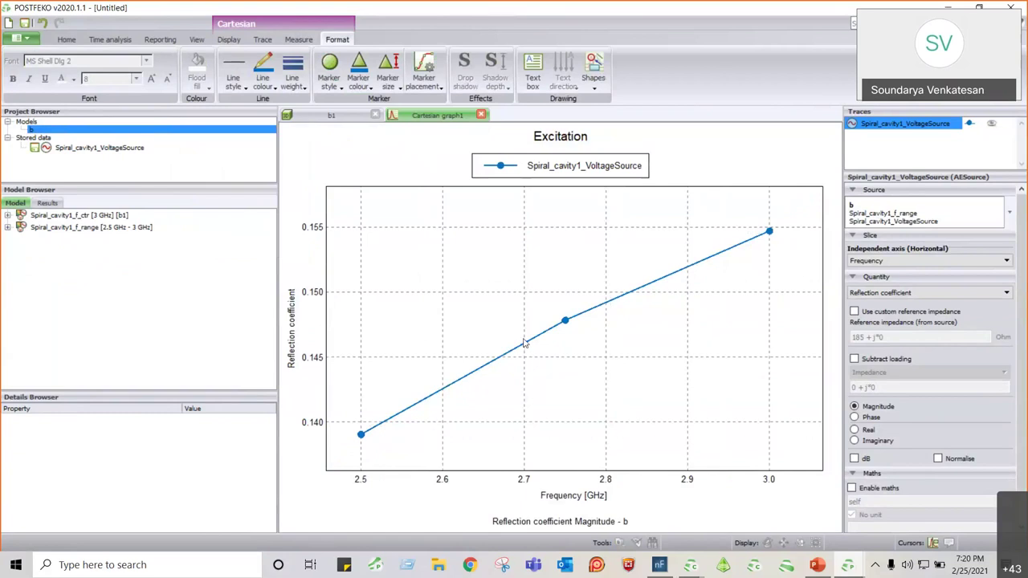
{"action": "left_click", "coordinate": [854, 459]}
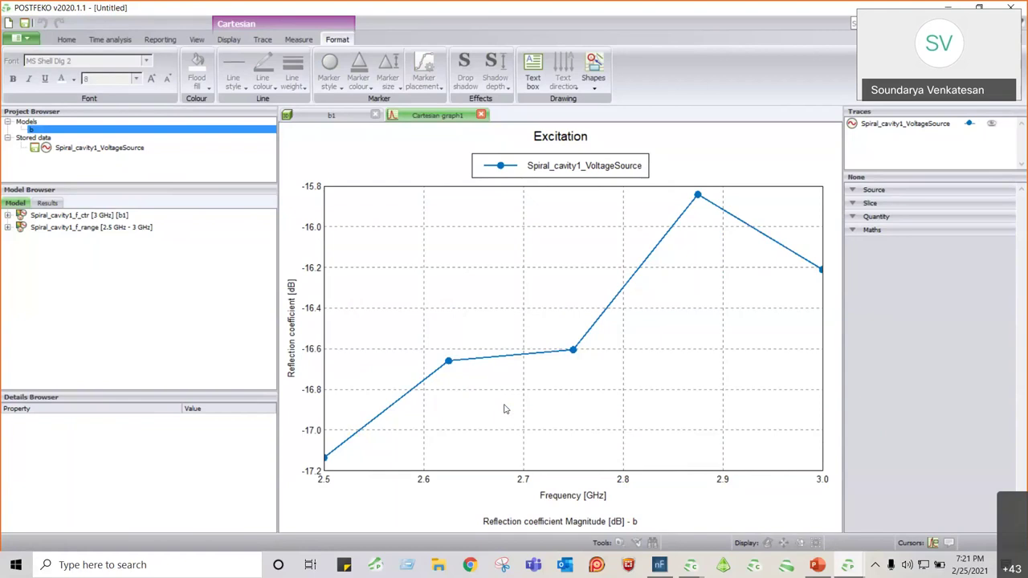
{"action": "left_click", "coordinate": [330, 115]}
{"action": "left_click", "coordinate": [7, 228]}
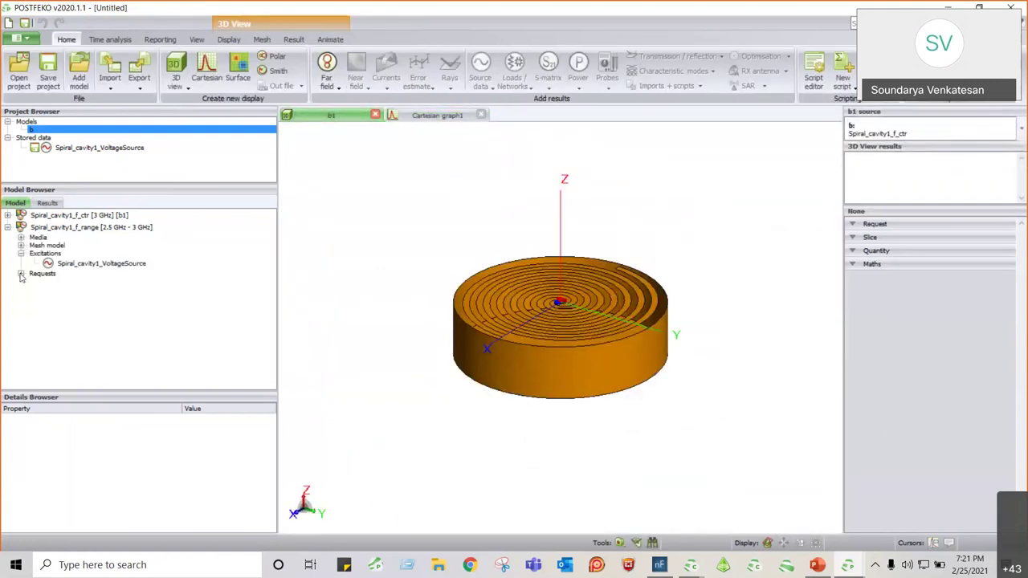
Show the f_range far-field result in a new 3D view
{"action": "left_click", "coordinate": [21, 274]}
{"action": "left_click_drag", "start_coordinate": [89, 283], "coordinate": [573, 357]}
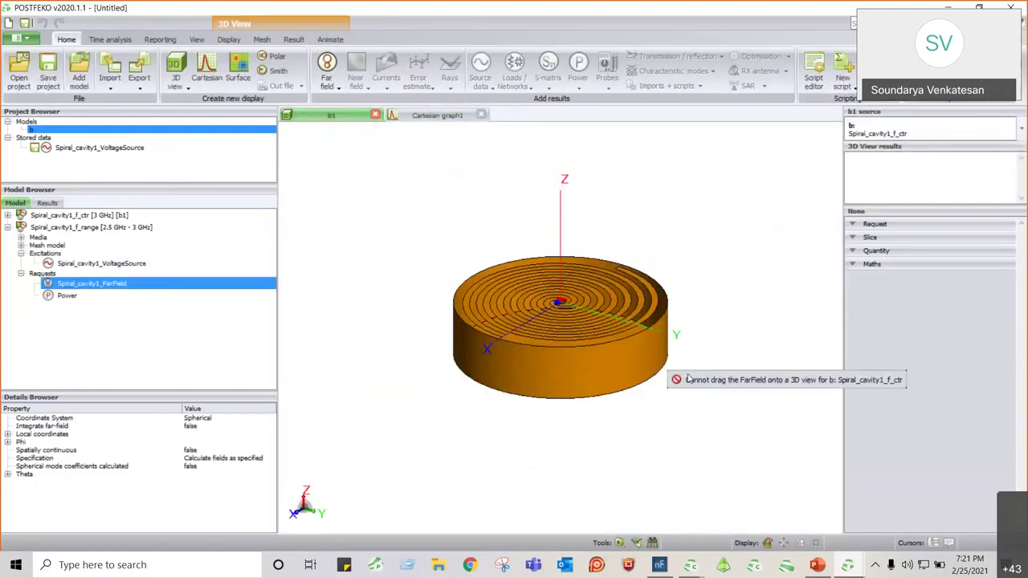
{"action": "right_click", "coordinate": [159, 285]}
{"action": "mouse_move", "coordinate": [232, 308]}
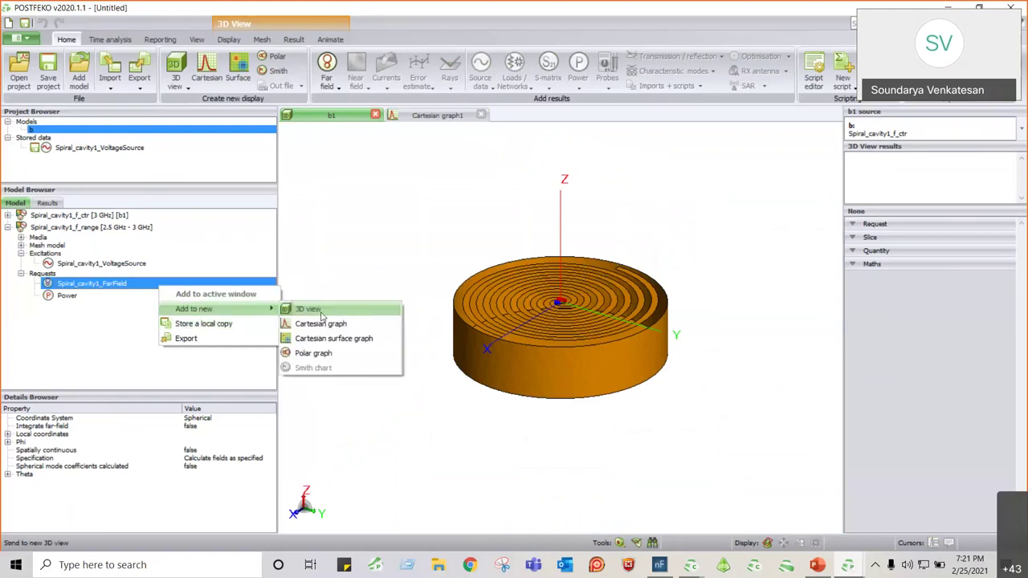
{"action": "left_click", "coordinate": [321, 312]}
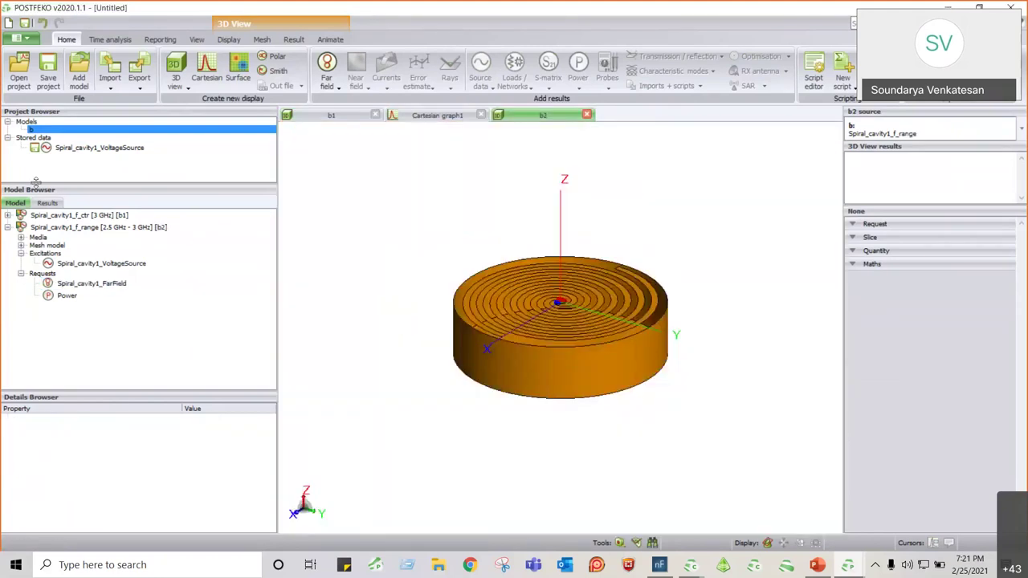
Plot the f_ctr far field in a new 3D view as total gain in dBi
{"action": "double_click", "coordinate": [20, 214]}
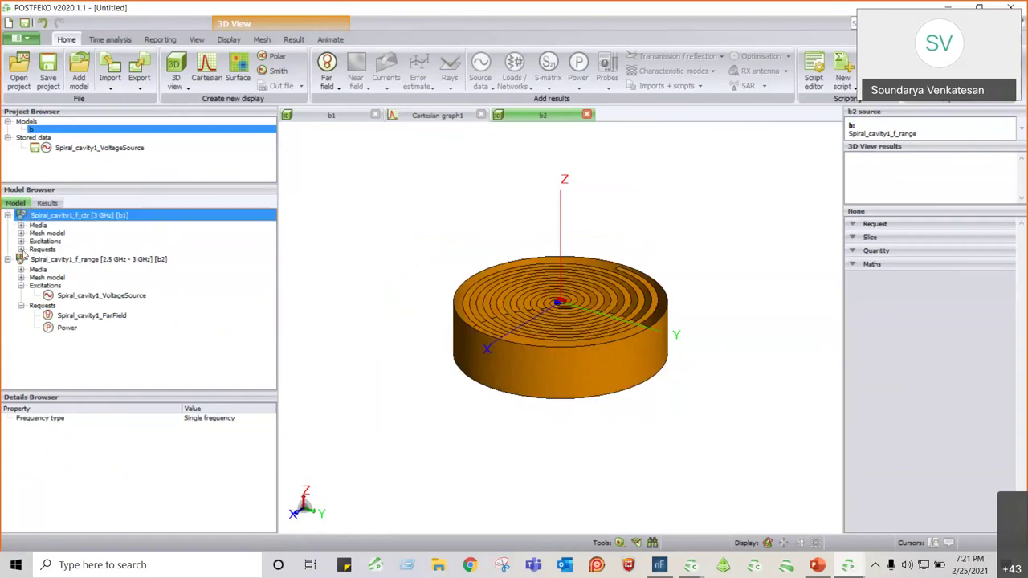
{"action": "left_click", "coordinate": [21, 249]}
{"action": "right_click", "coordinate": [80, 259]}
{"action": "left_click", "coordinate": [213, 281]}
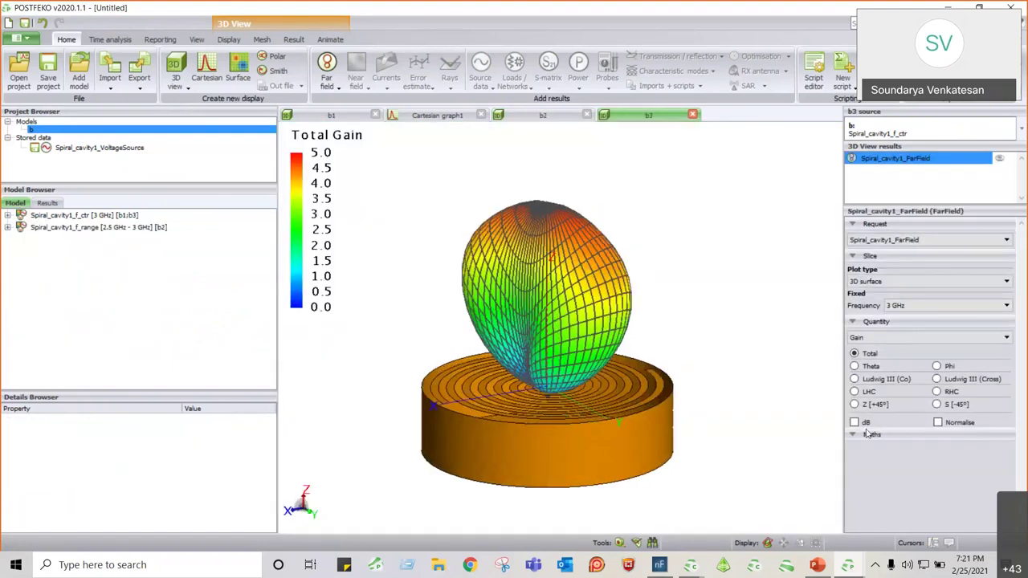
{"action": "left_click", "coordinate": [854, 422]}
{"action": "left_click_drag", "start_coordinate": [634, 353], "coordinate": [535, 137]}
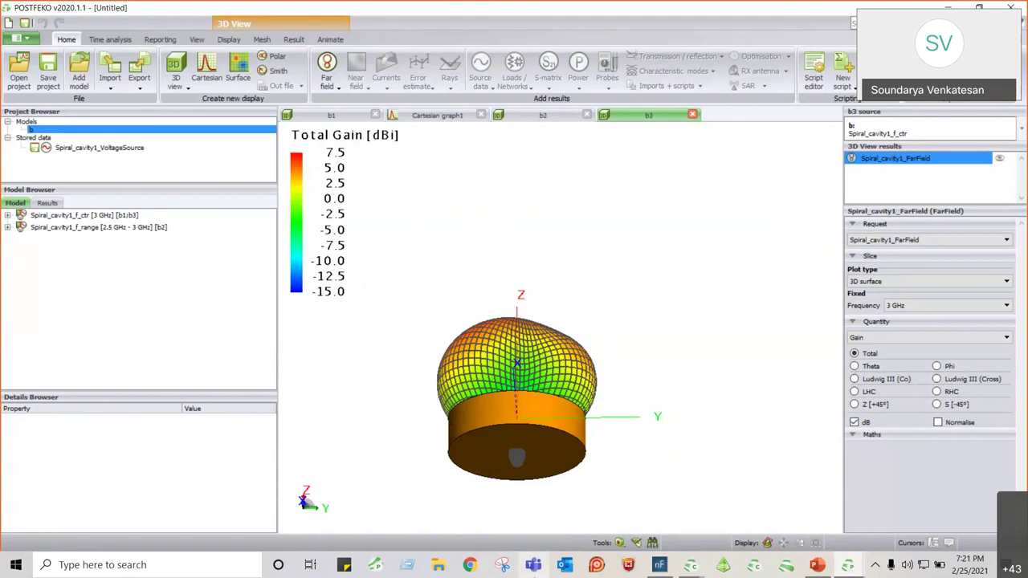
{"action": "left_click", "coordinate": [424, 116]}
{"action": "left_click", "coordinate": [344, 117]}
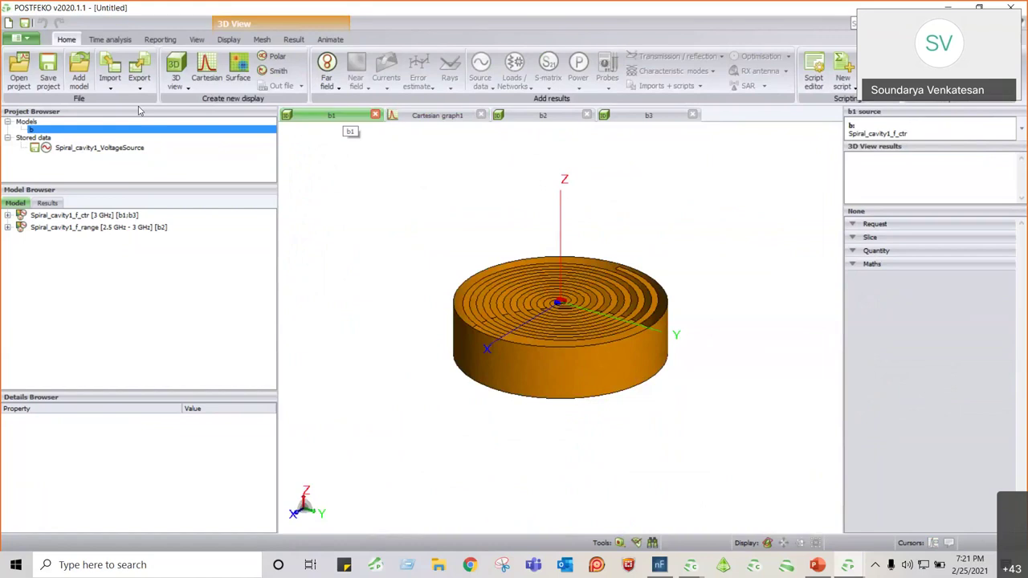
Plot the f_ctr far field on a new polar graph against Theta (wrapped)
{"action": "left_click", "coordinate": [273, 56]}
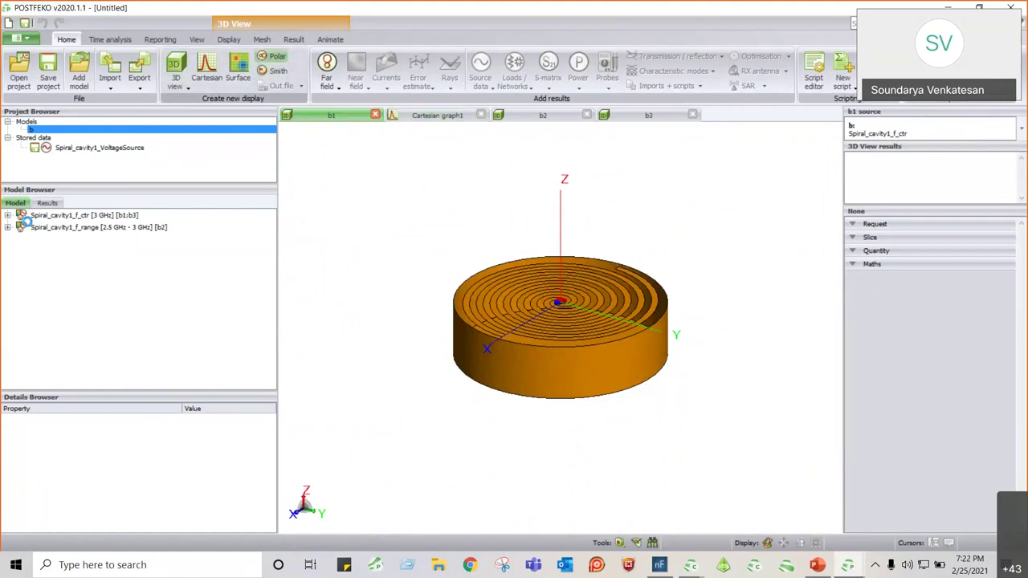
{"action": "left_click", "coordinate": [7, 215]}
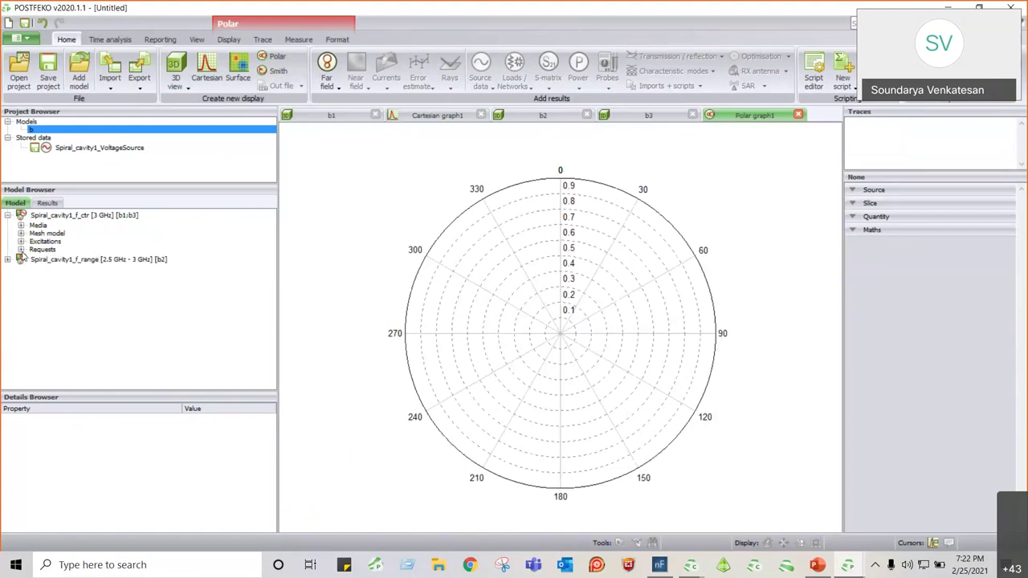
{"action": "left_click", "coordinate": [21, 249]}
{"action": "left_click_drag", "start_coordinate": [89, 259], "coordinate": [552, 290]}
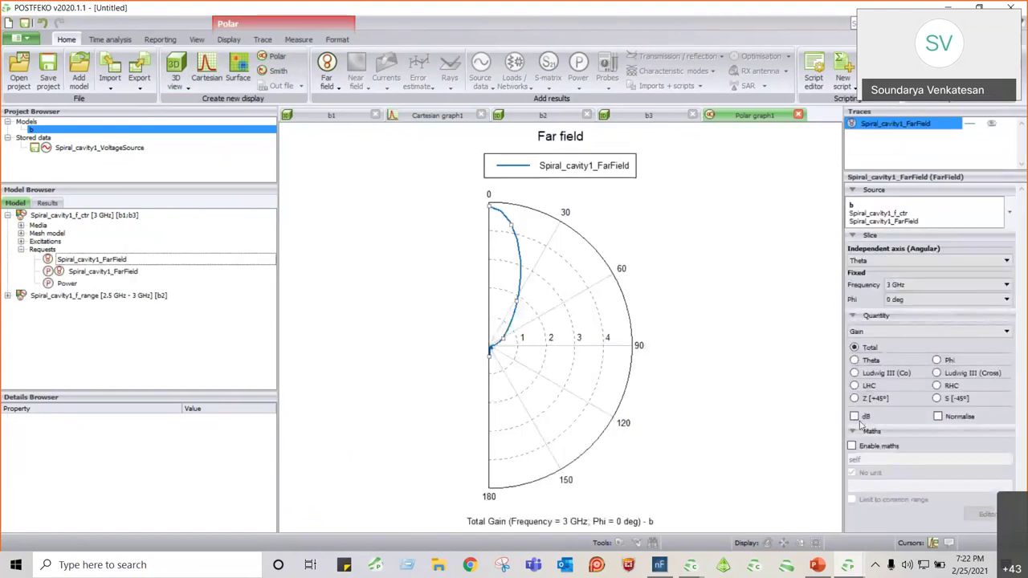
{"action": "left_click", "coordinate": [875, 262]}
{"action": "left_click", "coordinate": [878, 280]}
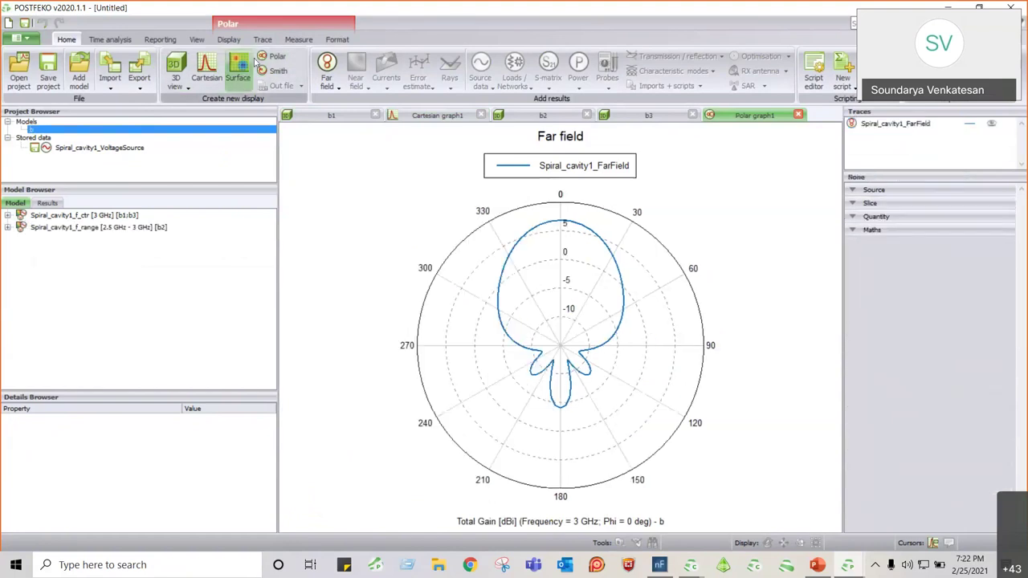
Annotate the half-power beamwidth (52.8767°) and the 6.85183 dB maximum on the far-field trace
{"action": "left_click", "coordinate": [298, 40]}
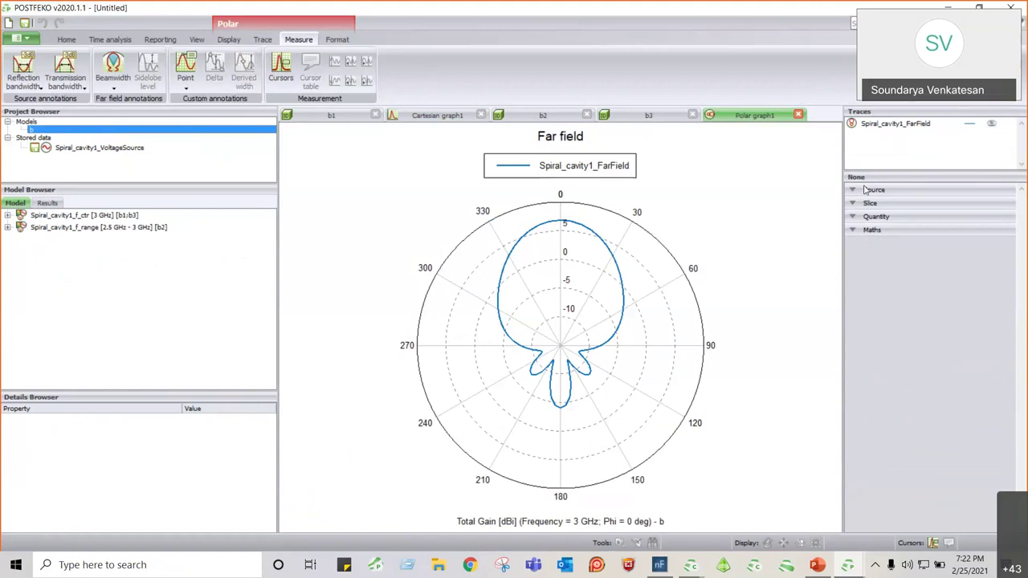
{"action": "left_click", "coordinate": [898, 124]}
{"action": "left_click", "coordinate": [113, 70]}
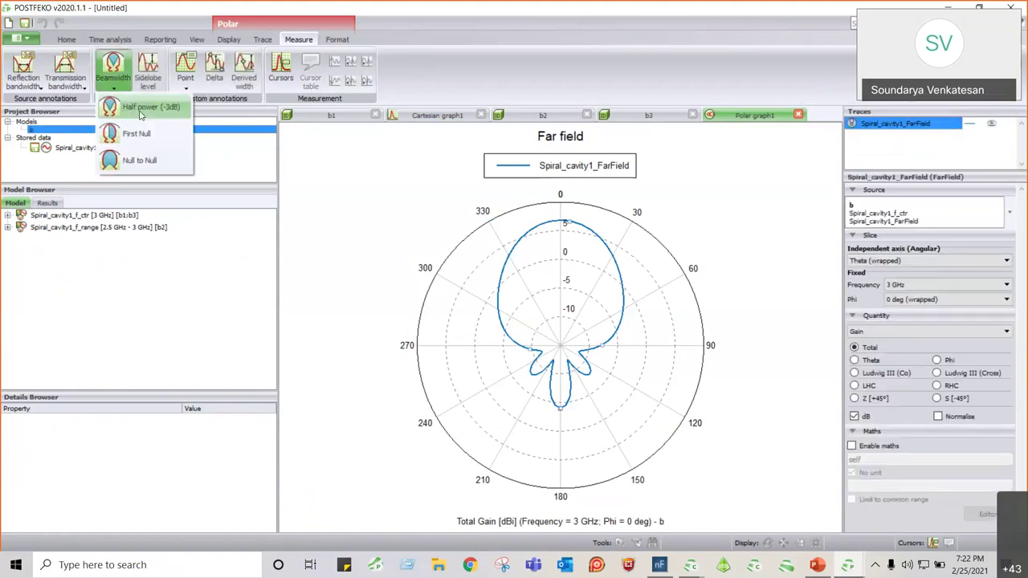
{"action": "left_click", "coordinate": [141, 110]}
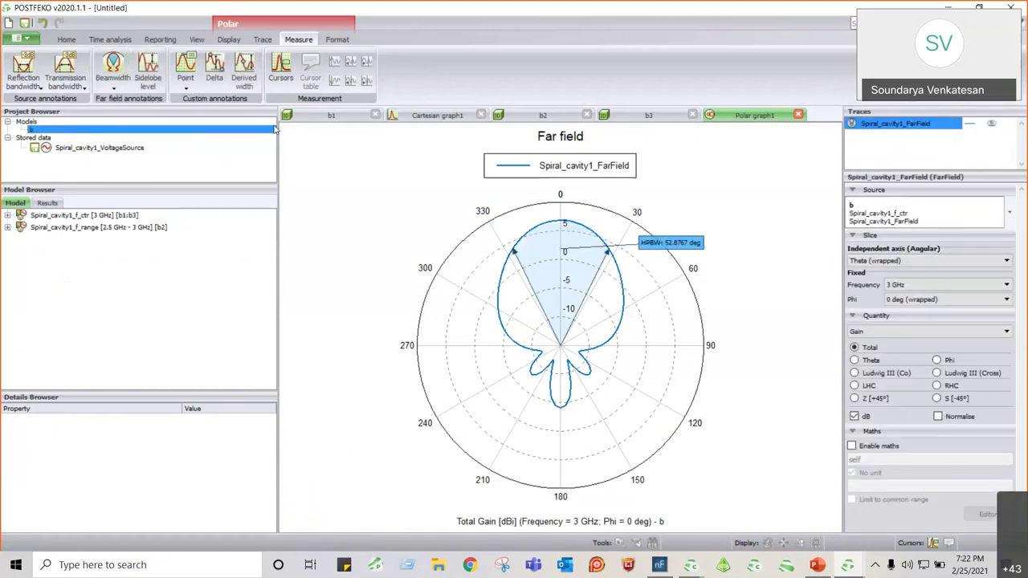
{"action": "left_click", "coordinate": [186, 68]}
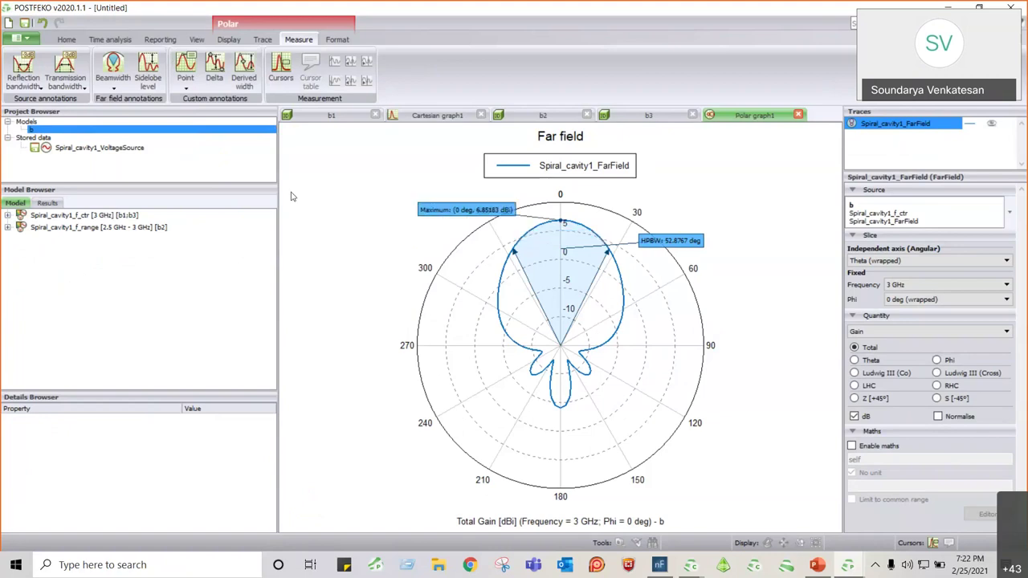
{"action": "left_click", "coordinate": [429, 116]}
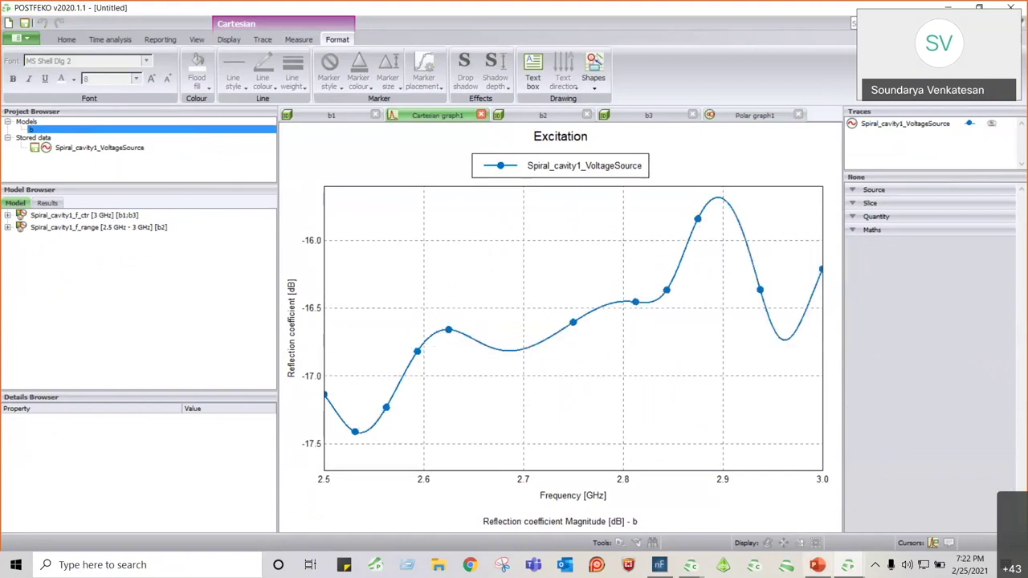
Check the finished runfeko window shows all 11 frequencies solved and dismiss it with OK
{"action": "mouse_move", "coordinate": [698, 566]}
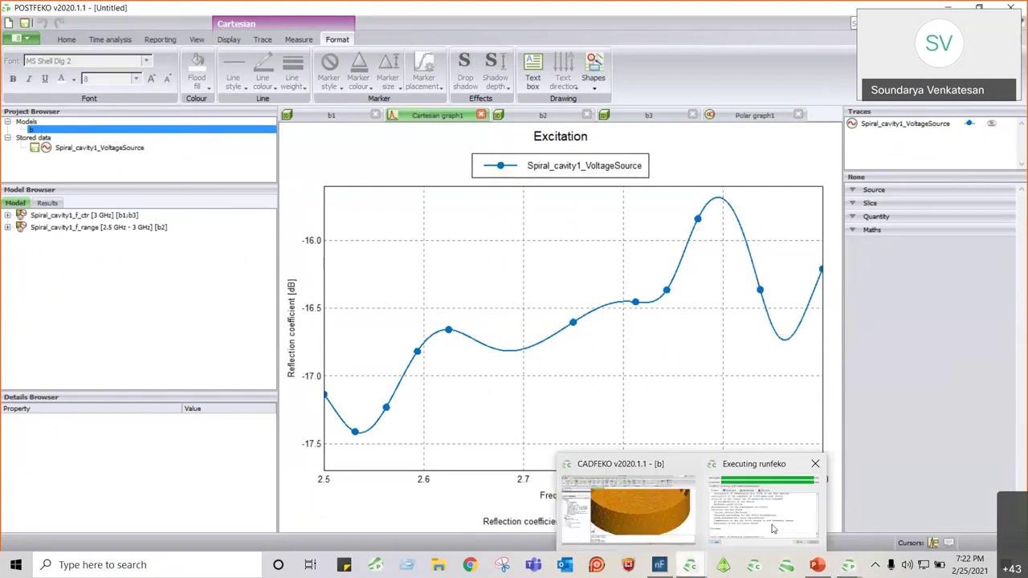
{"action": "left_click", "coordinate": [769, 506]}
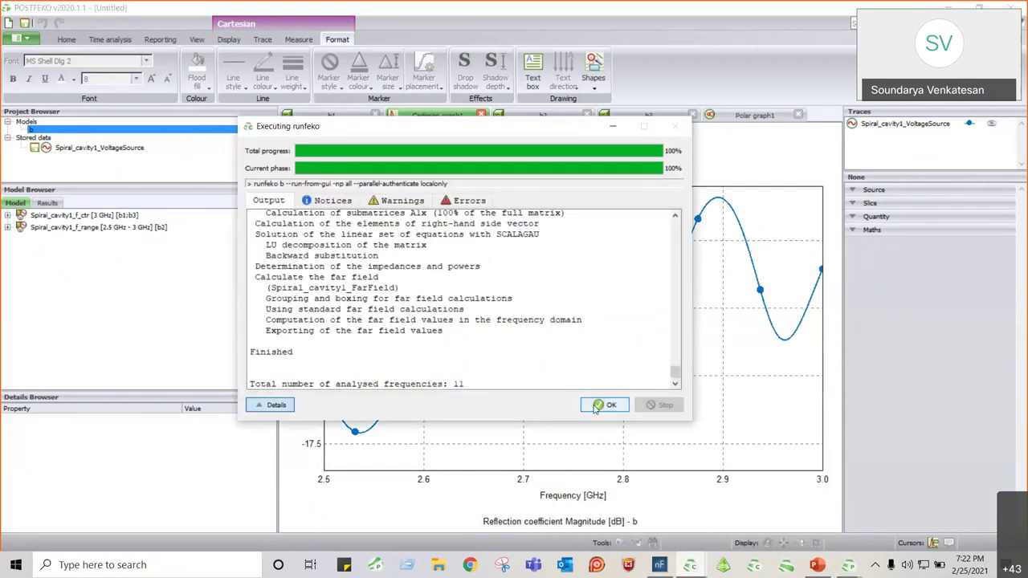
{"action": "left_click", "coordinate": [593, 405]}
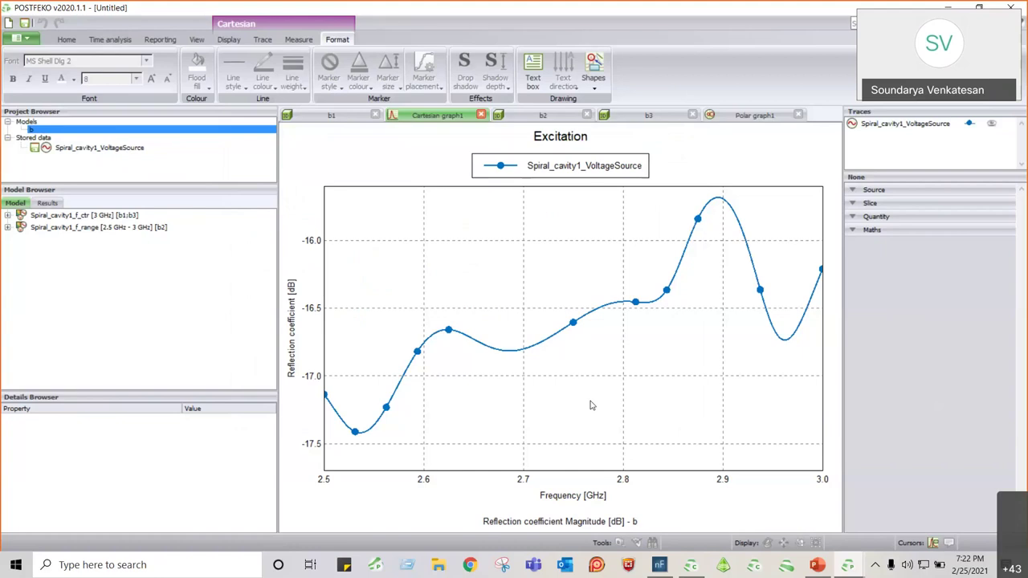
Return to CADFEKO, fit the spiral cavity model in view, widen the tree, and list the application macros
{"action": "left_click", "coordinate": [693, 569]}
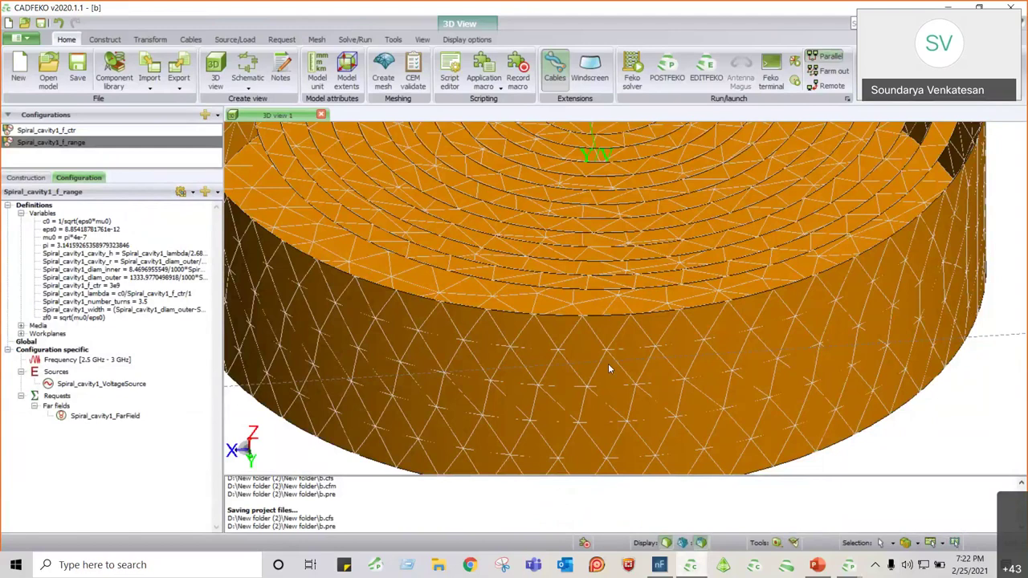
{"action": "key", "text": "ctrl+e"}
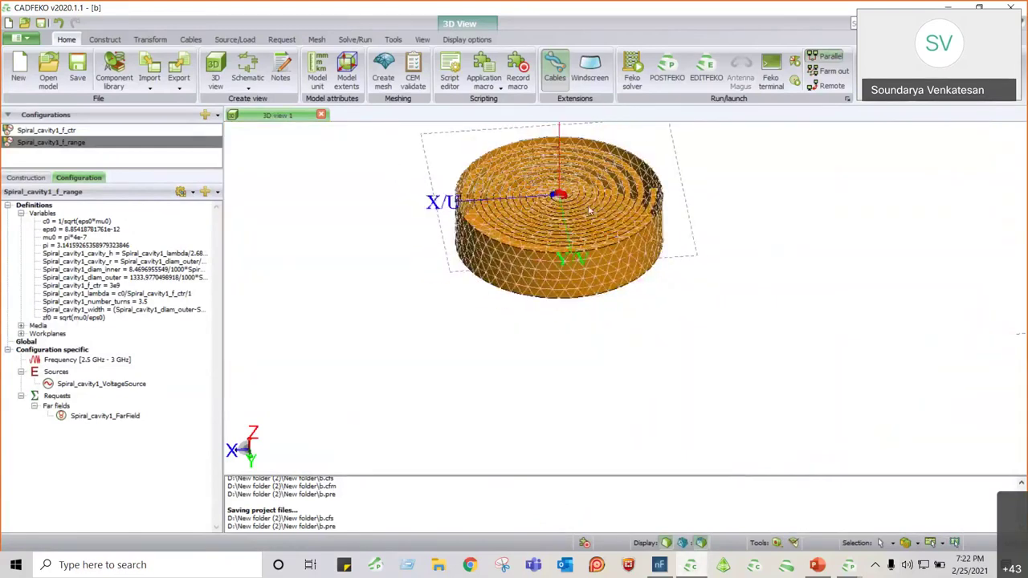
{"action": "scroll", "coordinate": [539, 134], "scroll_direction": "up", "scroll_amount": 3}
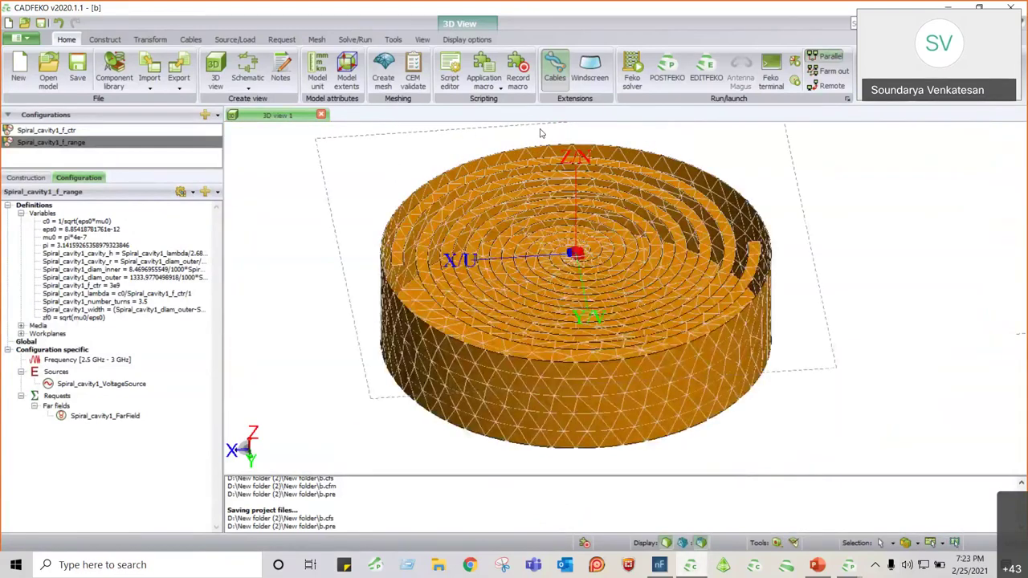
{"action": "scroll", "coordinate": [540, 134], "scroll_direction": "up", "scroll_amount": 1}
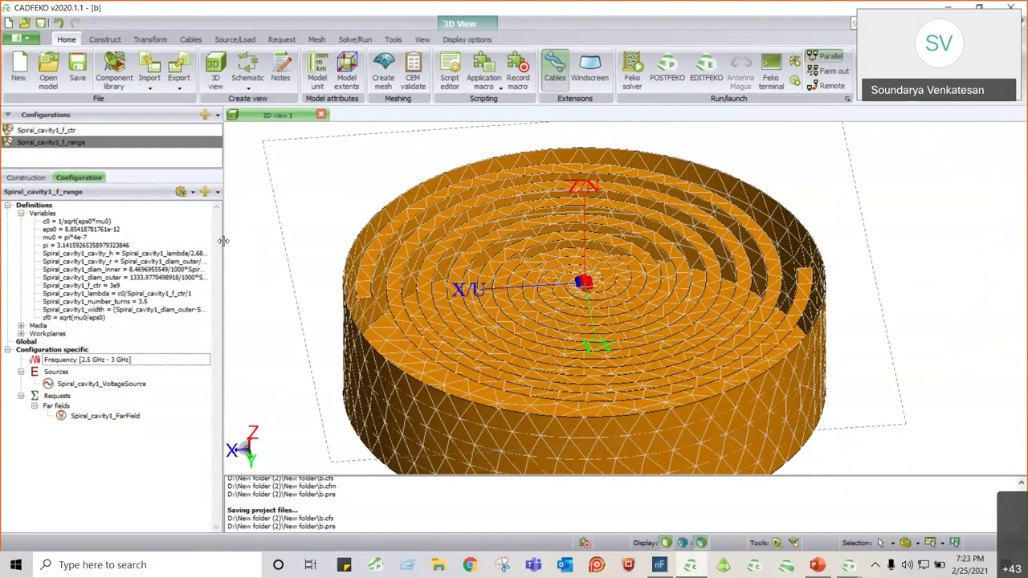
{"action": "left_click_drag", "start_coordinate": [223, 241], "coordinate": [317, 241]}
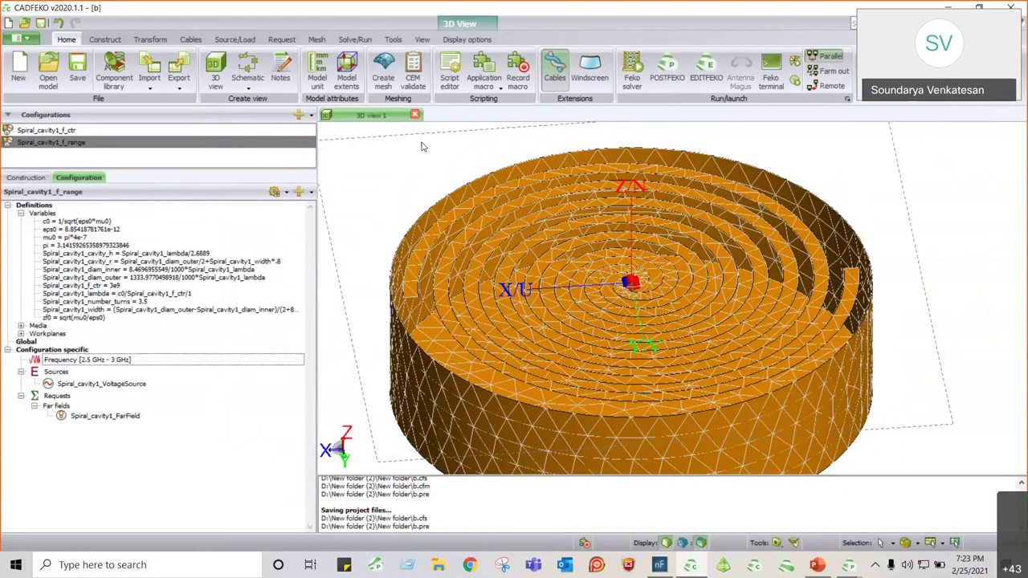
{"action": "left_click", "coordinate": [485, 84]}
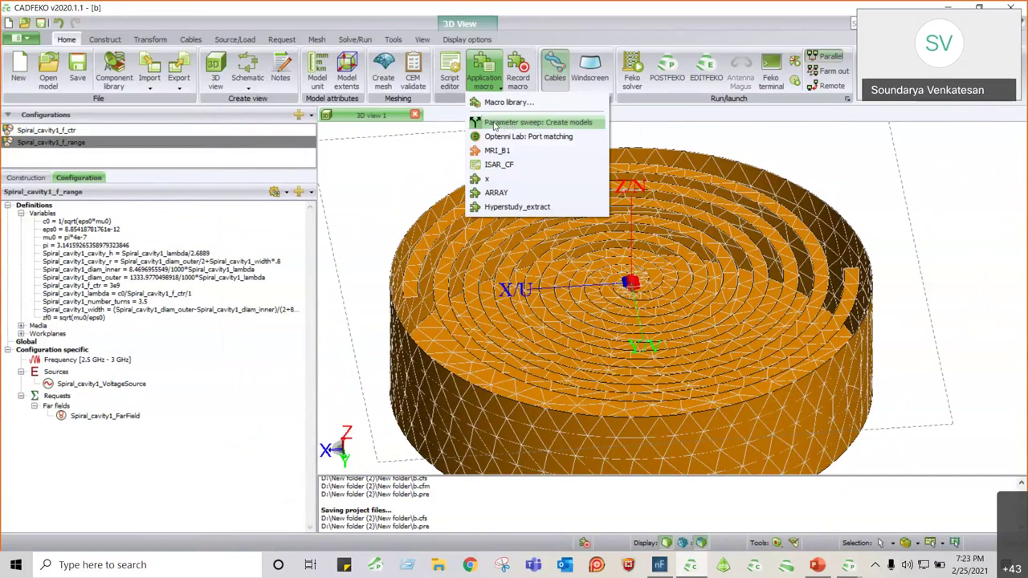
Create a parameter sweep of the inner diameter from 0.0006 to 0.001, adjust the sample count, and continue
{"action": "left_click", "coordinate": [494, 123]}
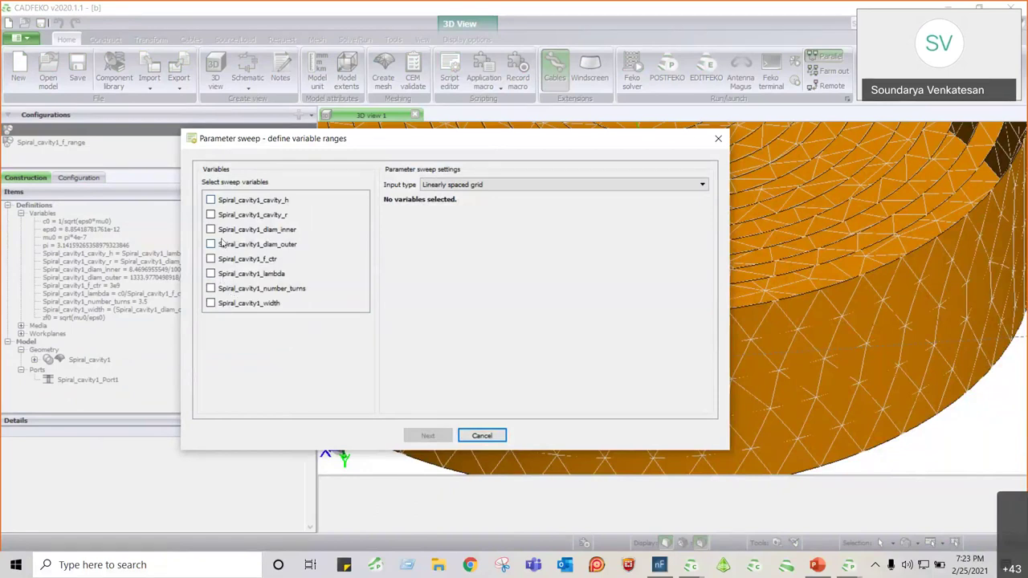
{"action": "left_click", "coordinate": [224, 231]}
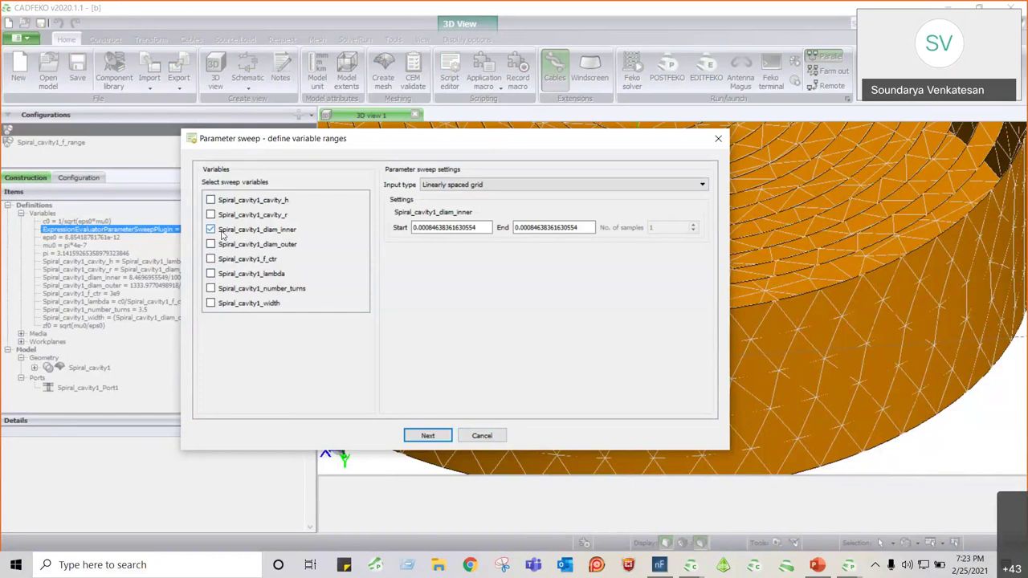
{"action": "left_click", "coordinate": [482, 229]}
{"action": "left_click_drag", "start_coordinate": [429, 231], "coordinate": [506, 233]}
{"action": "type", "text": "6"}
{"action": "left_click", "coordinate": [514, 232]}
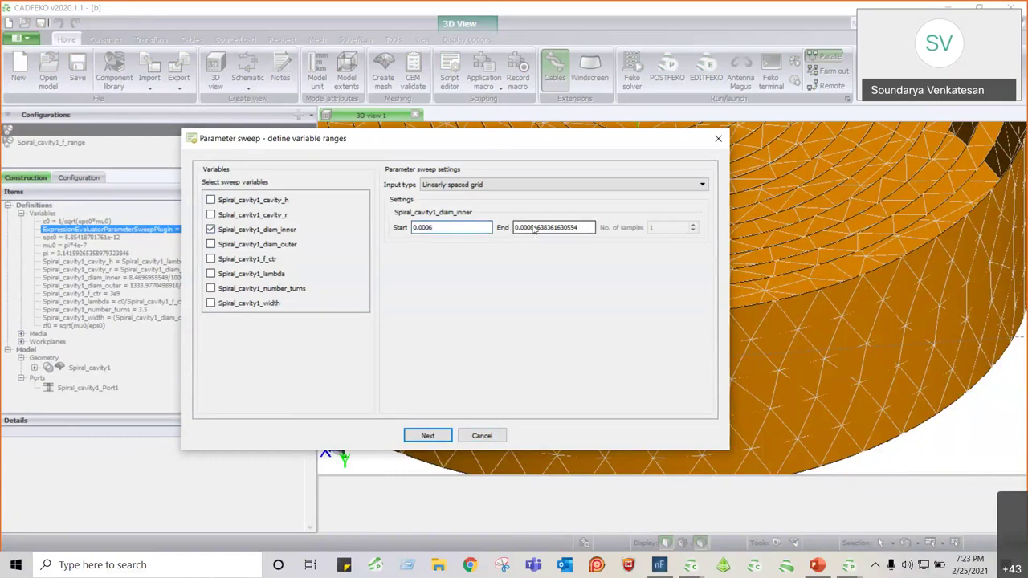
{"action": "double_click", "coordinate": [529, 231]}
{"action": "type", "text": "0.001"}
{"action": "left_click", "coordinate": [693, 225]}
{"action": "left_click", "coordinate": [693, 227]}
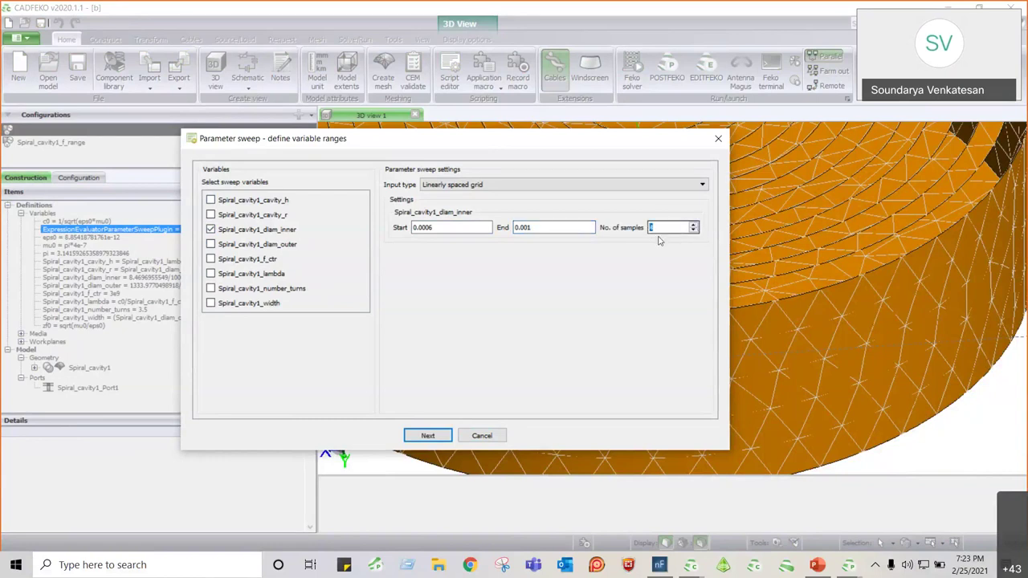
{"action": "left_click", "coordinate": [428, 436]}
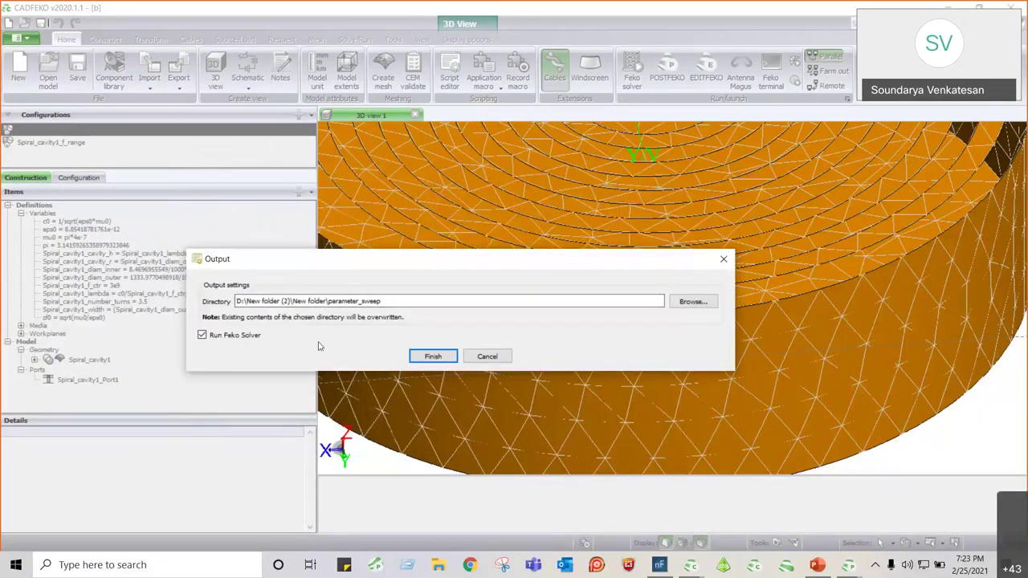
Finish the sweep with Run Feko Solver checked so the batch solve begins
{"action": "left_click", "coordinate": [432, 358]}
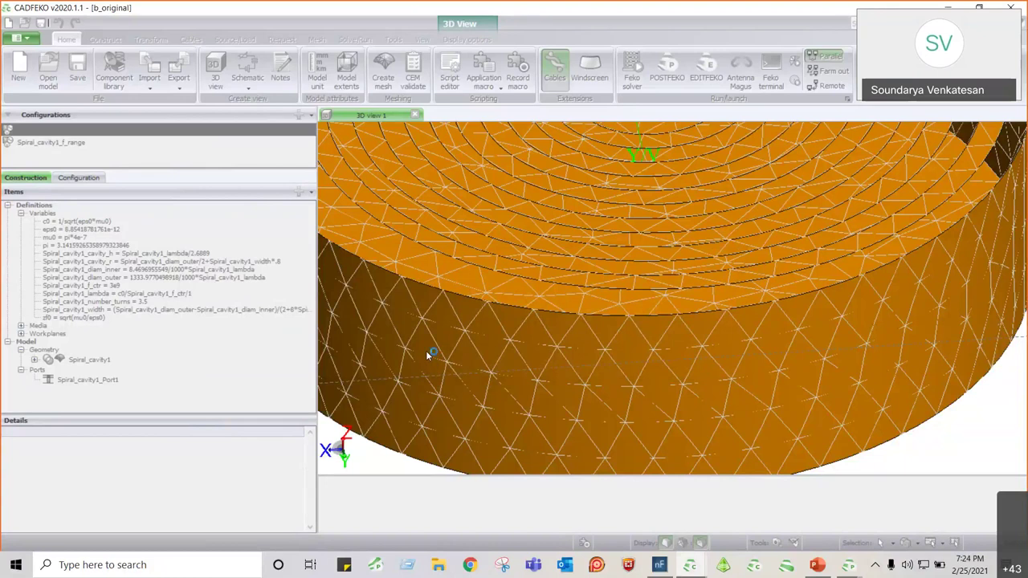
{"action": "scroll", "coordinate": [427, 355], "scroll_direction": "down", "scroll_amount": 5}
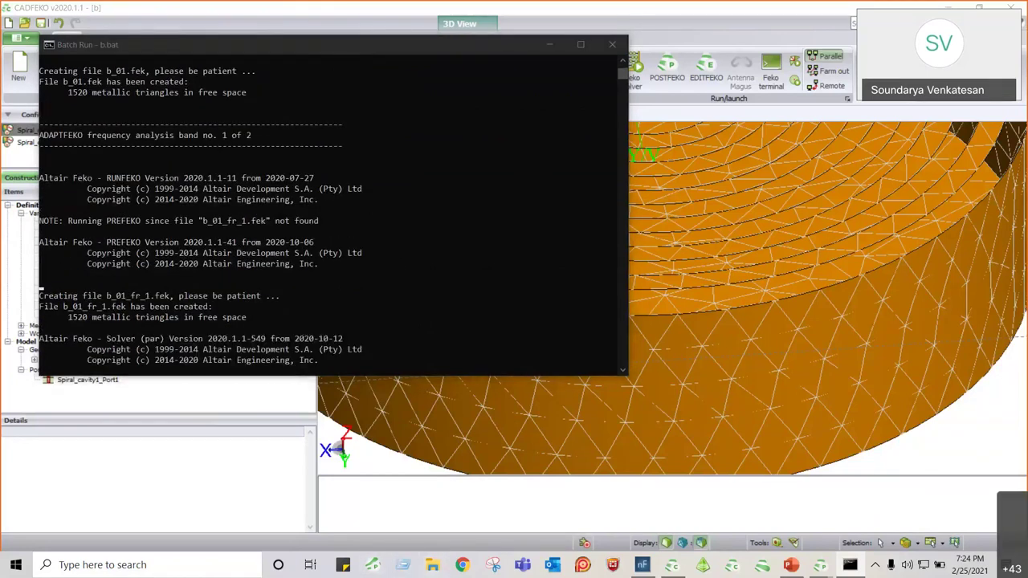
Browse the D: drive in File Explorer, checking New folder (2) and New folder (3)
{"action": "scroll", "coordinate": [180, 226], "scroll_direction": "down", "scroll_amount": 2}
{"action": "scroll", "coordinate": [180, 227], "scroll_direction": "up", "scroll_amount": 2}
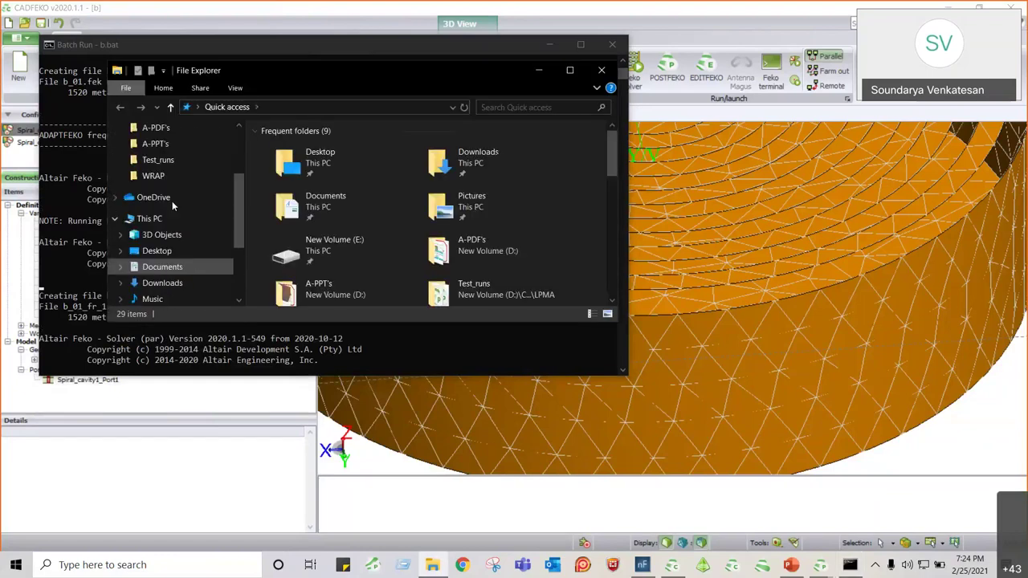
{"action": "scroll", "coordinate": [237, 193], "scroll_direction": "down", "scroll_amount": 1}
{"action": "left_click_drag", "start_coordinate": [237, 194], "coordinate": [239, 229]}
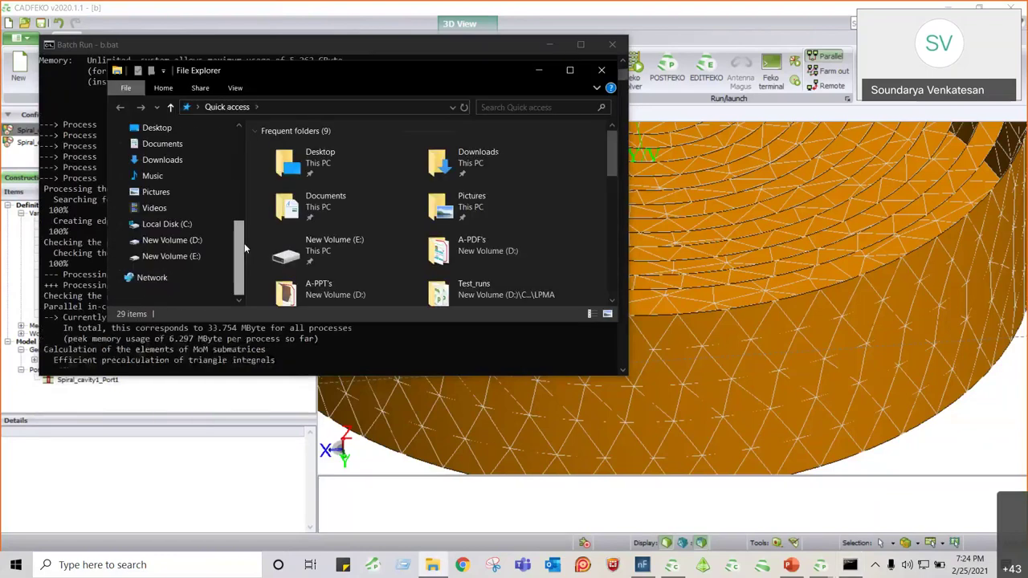
{"action": "left_click", "coordinate": [199, 241]}
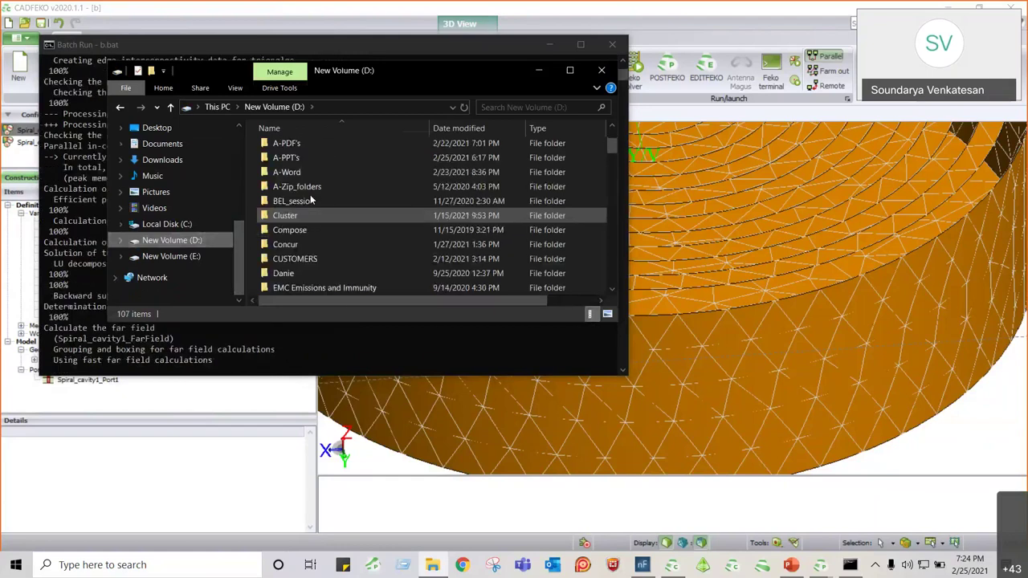
{"action": "scroll", "coordinate": [303, 223], "scroll_direction": "down", "scroll_amount": 7}
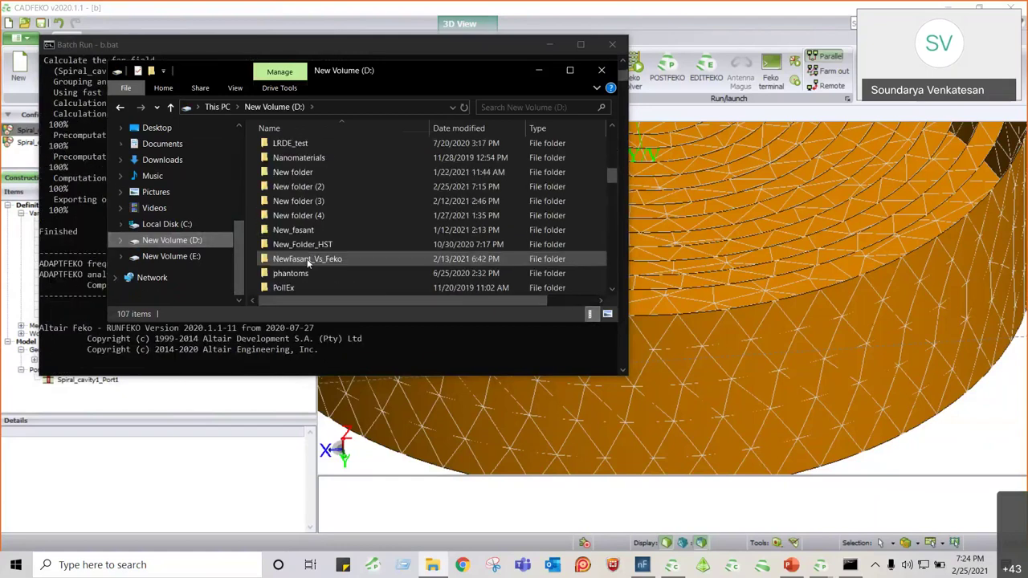
{"action": "double_click", "coordinate": [305, 191]}
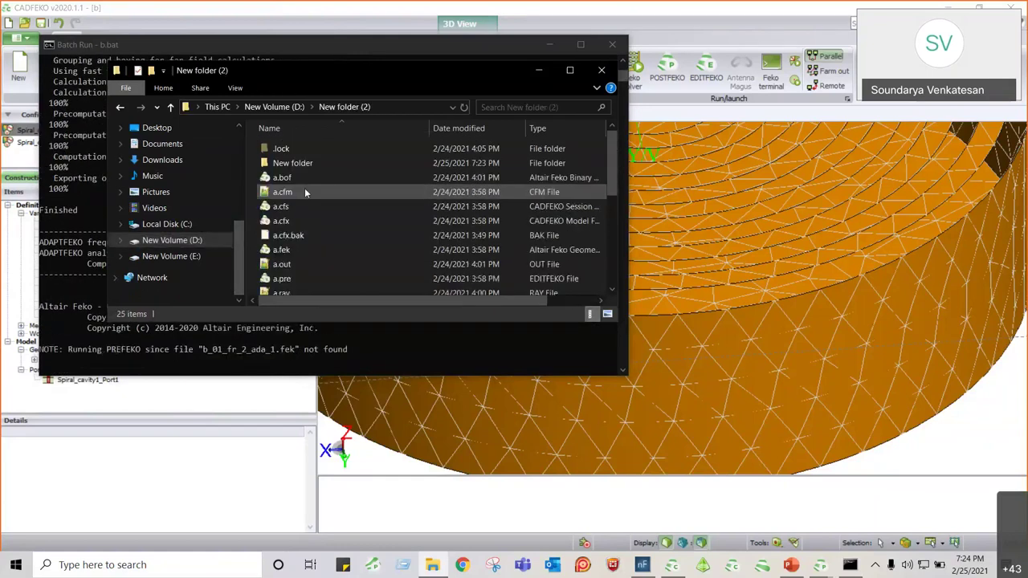
{"action": "key", "text": "alt+Left"}
{"action": "double_click", "coordinate": [301, 258]}
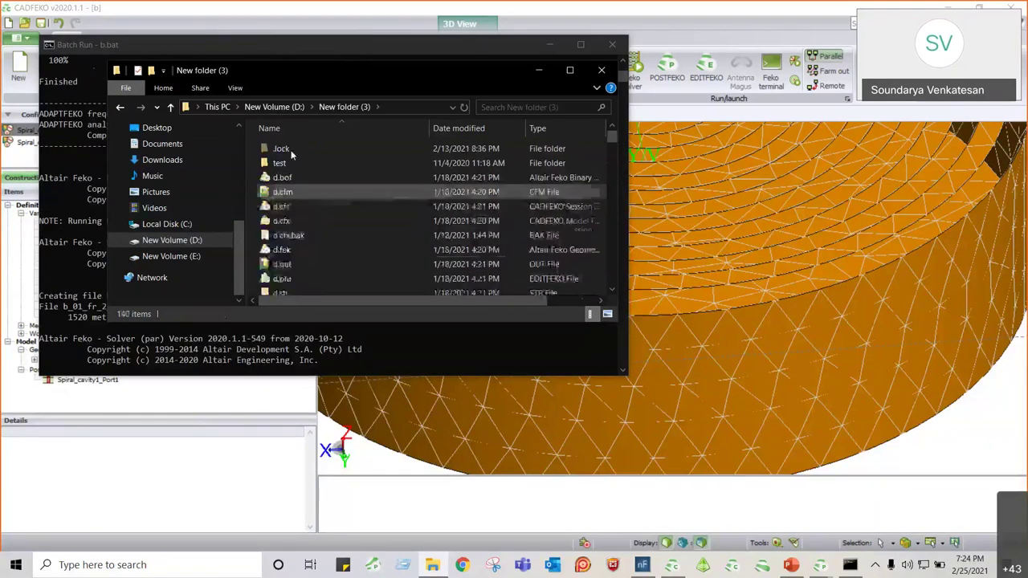
{"action": "scroll", "coordinate": [299, 225], "scroll_direction": "down", "scroll_amount": 5}
{"action": "scroll", "coordinate": [297, 160], "scroll_direction": "down", "scroll_amount": 4}
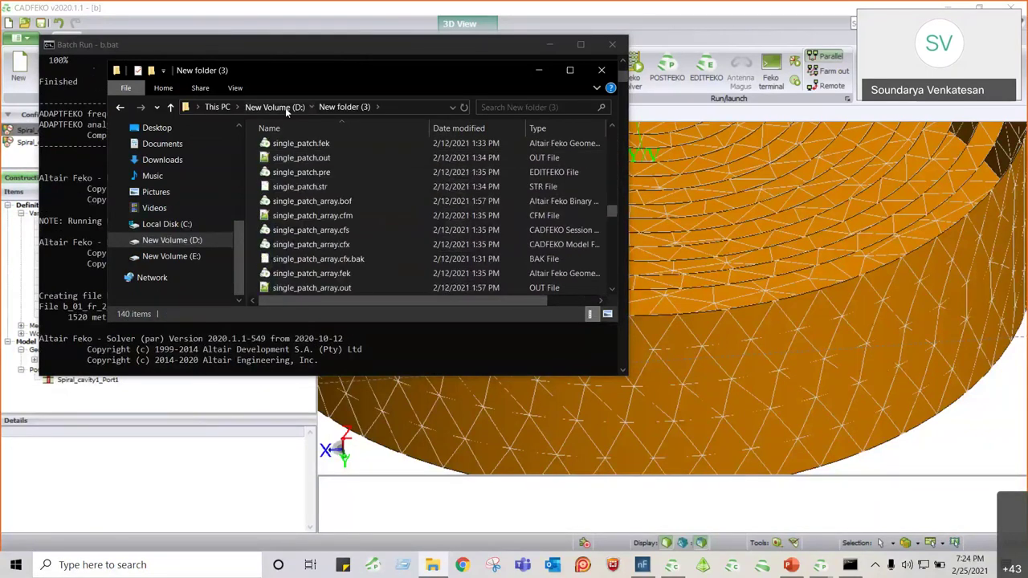
Open New folder (2) > New folder > parameter_sweep and look through the generated sweep model files
{"action": "left_click", "coordinate": [285, 107]}
{"action": "left_click", "coordinate": [310, 273]}
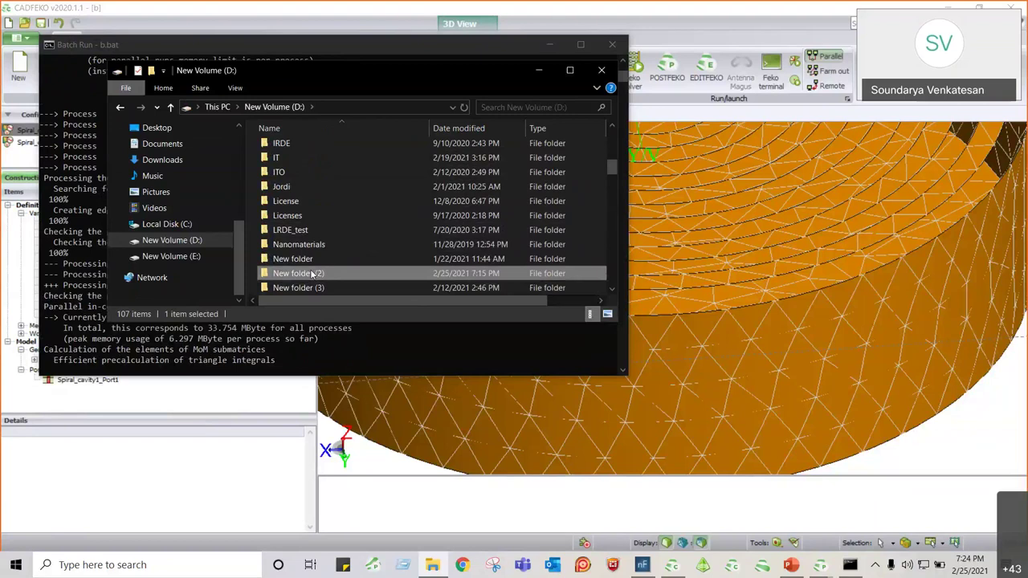
{"action": "double_click", "coordinate": [311, 273]}
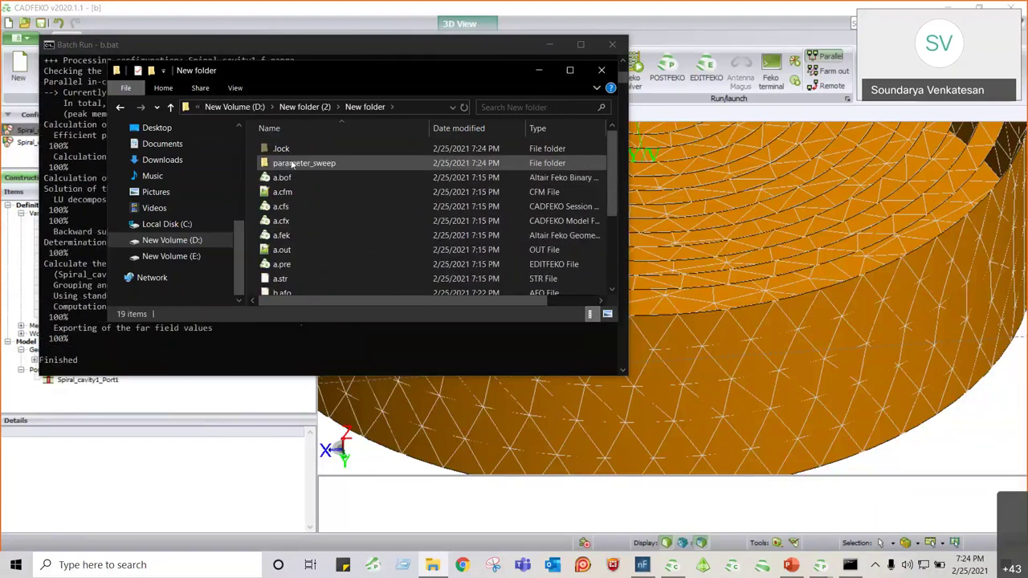
{"action": "double_click", "coordinate": [292, 164]}
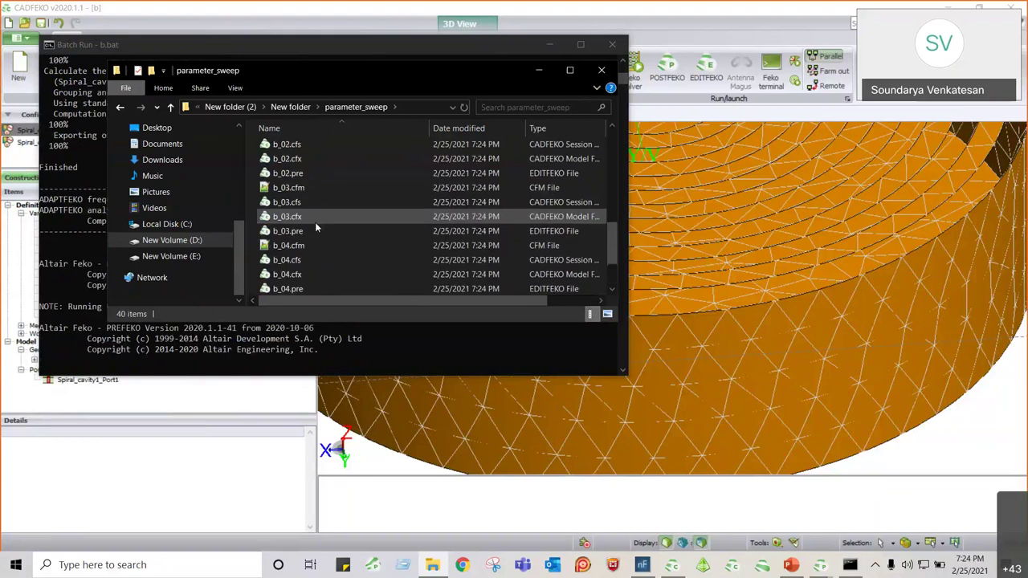
{"action": "scroll", "coordinate": [304, 175], "scroll_direction": "down", "scroll_amount": 1}
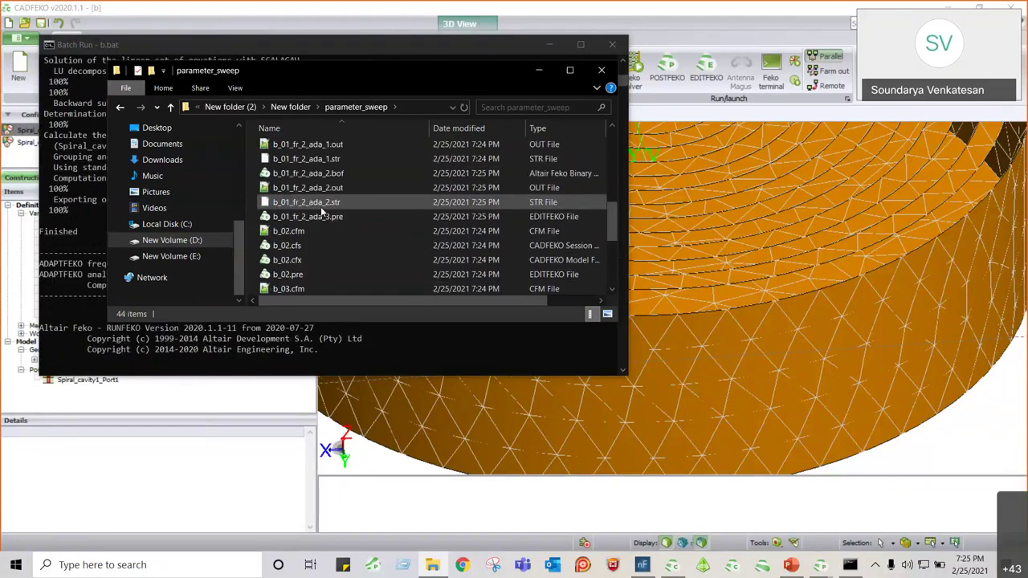
{"action": "scroll", "coordinate": [337, 225], "scroll_direction": "down", "scroll_amount": 3}
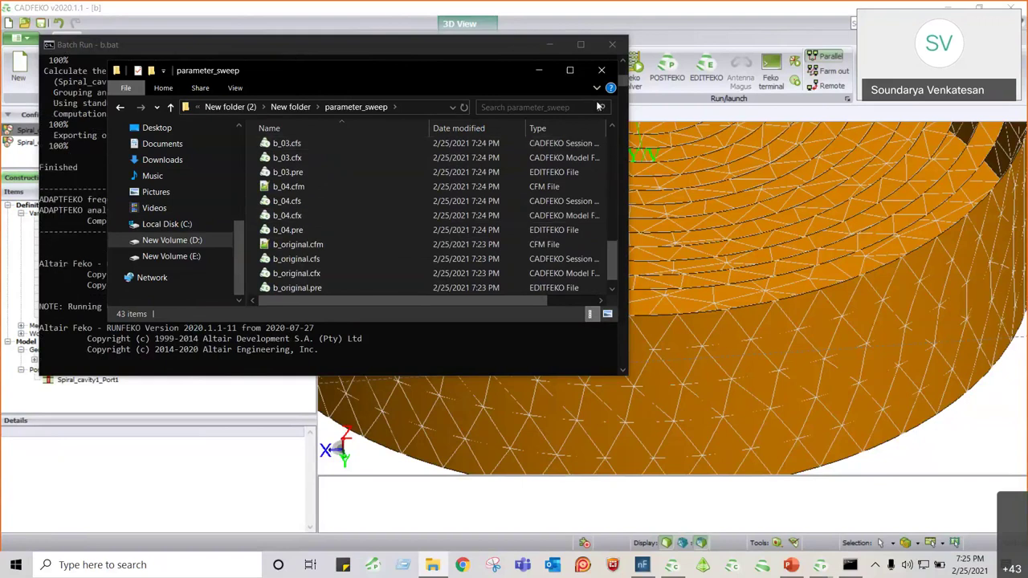
Minimize File Explorer and let the batch run console finish and close
{"action": "left_click", "coordinate": [538, 71]}
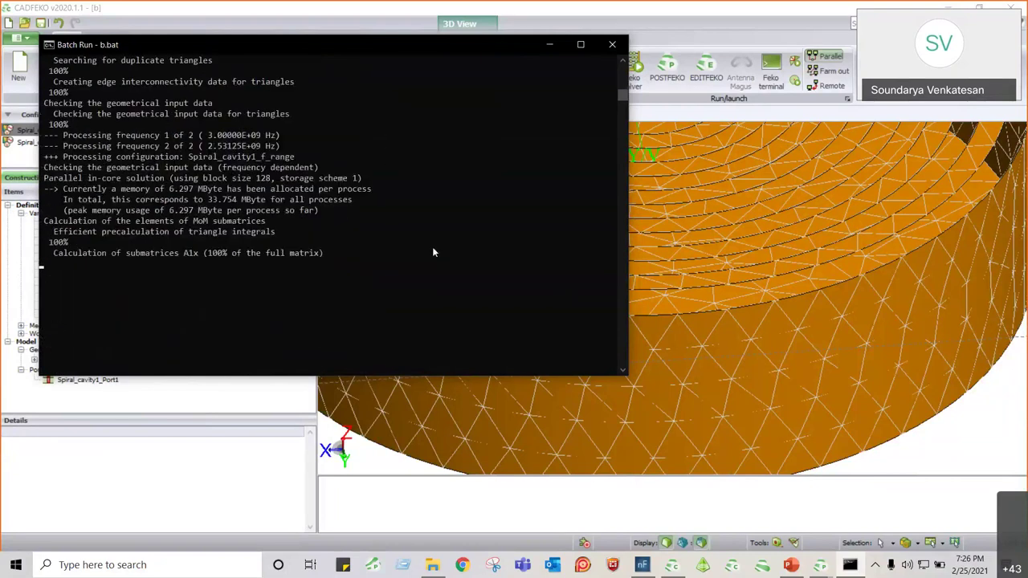
{"action": "left_click", "coordinate": [181, 285]}
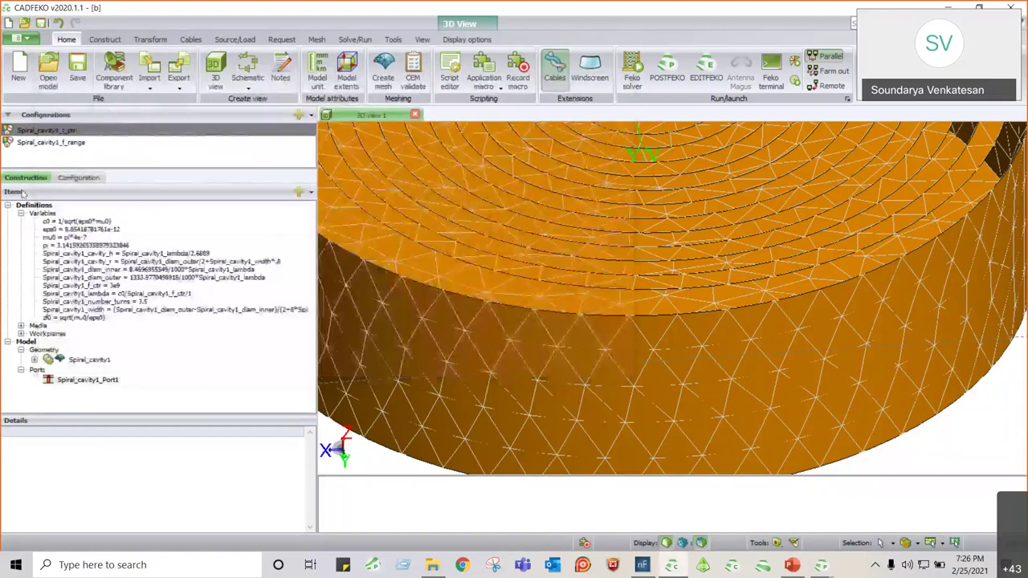
Exclude Spiral_cavity1_f_range from solving, save project b, and relaunch the Parameter sweep macro
{"action": "left_click", "coordinate": [79, 177]}
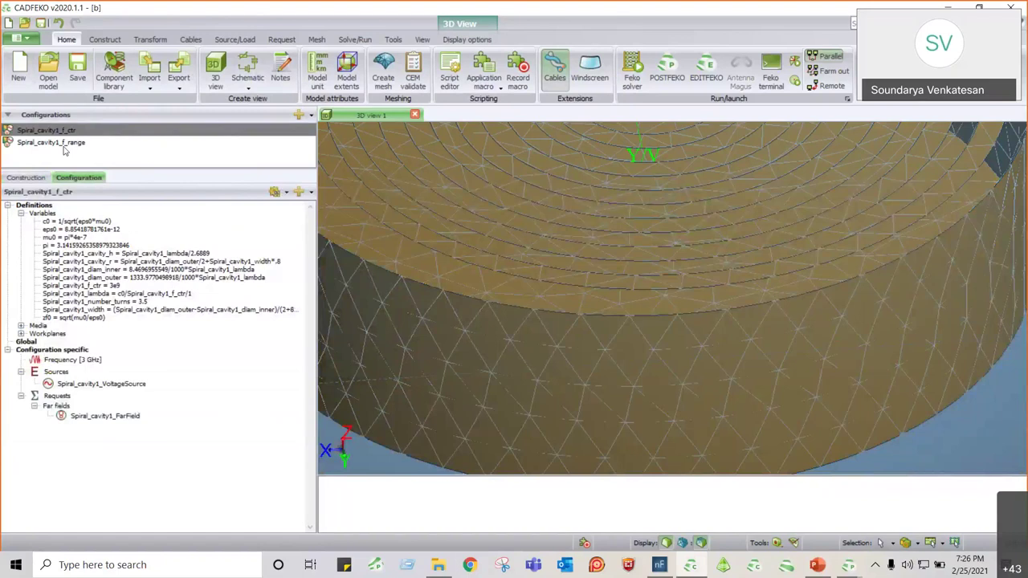
{"action": "right_click", "coordinate": [64, 146]}
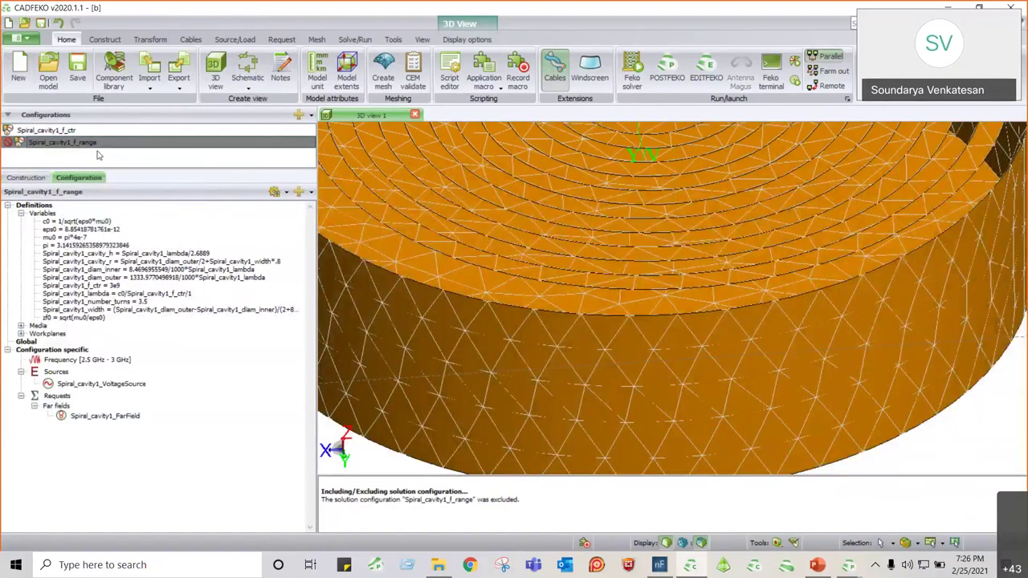
{"action": "left_click", "coordinate": [81, 132]}
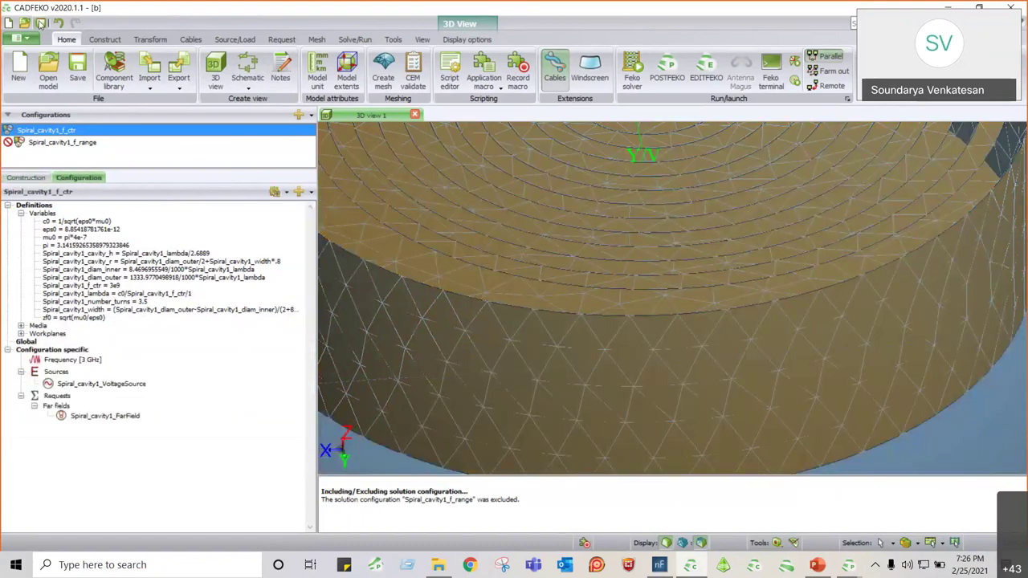
{"action": "left_click", "coordinate": [40, 22]}
{"action": "left_click", "coordinate": [484, 74]}
{"action": "left_click", "coordinate": [514, 122]}
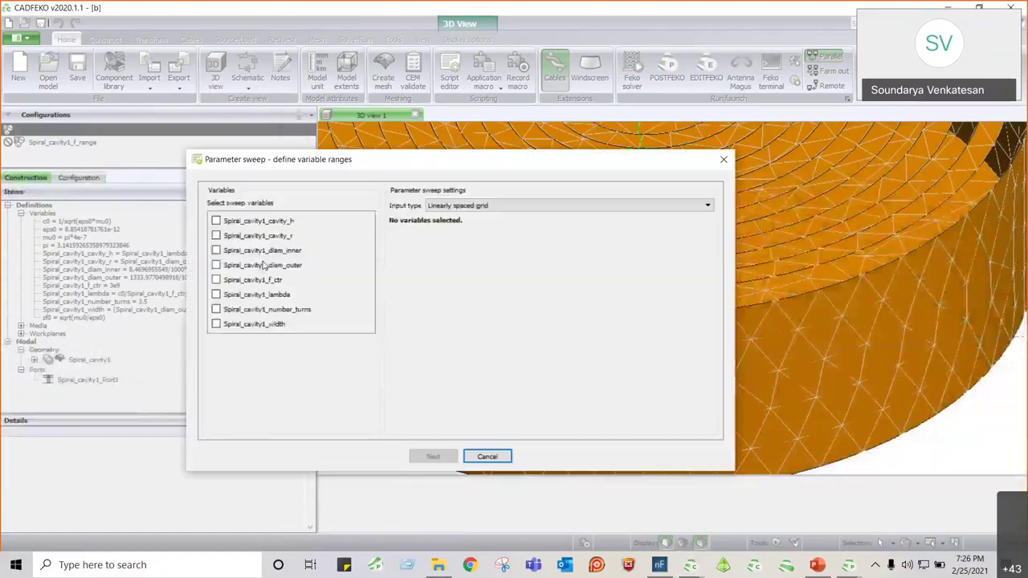
Tick Spiral_cavity1_diam_inner, enter Start 0.0006, End 0.001 and 5 samples, then continue
{"action": "left_click", "coordinate": [259, 250]}
{"action": "left_click_drag", "start_coordinate": [486, 251], "coordinate": [433, 253]}
{"action": "type", "text": "6"}
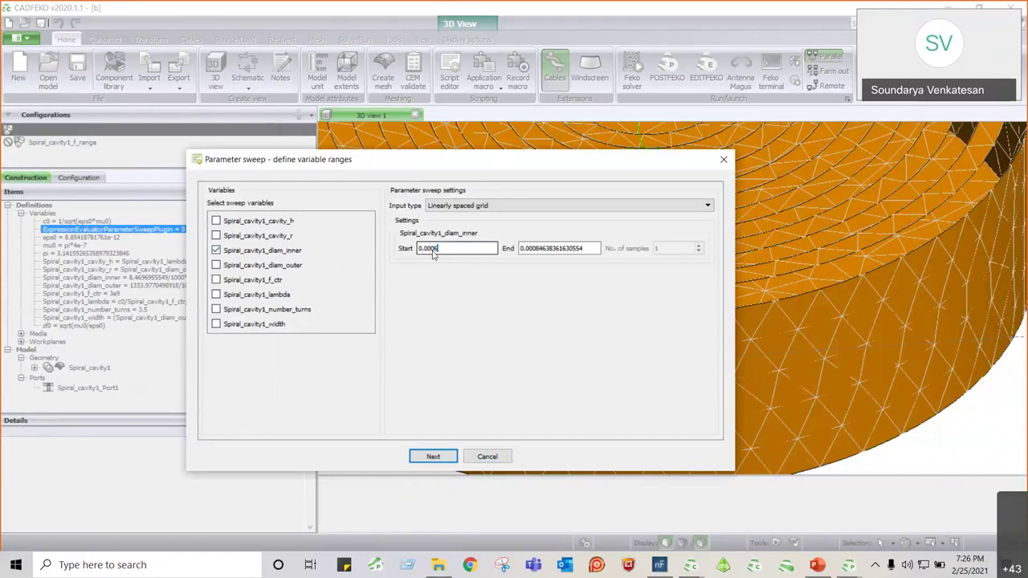
{"action": "left_click_drag", "start_coordinate": [597, 250], "coordinate": [534, 255]}
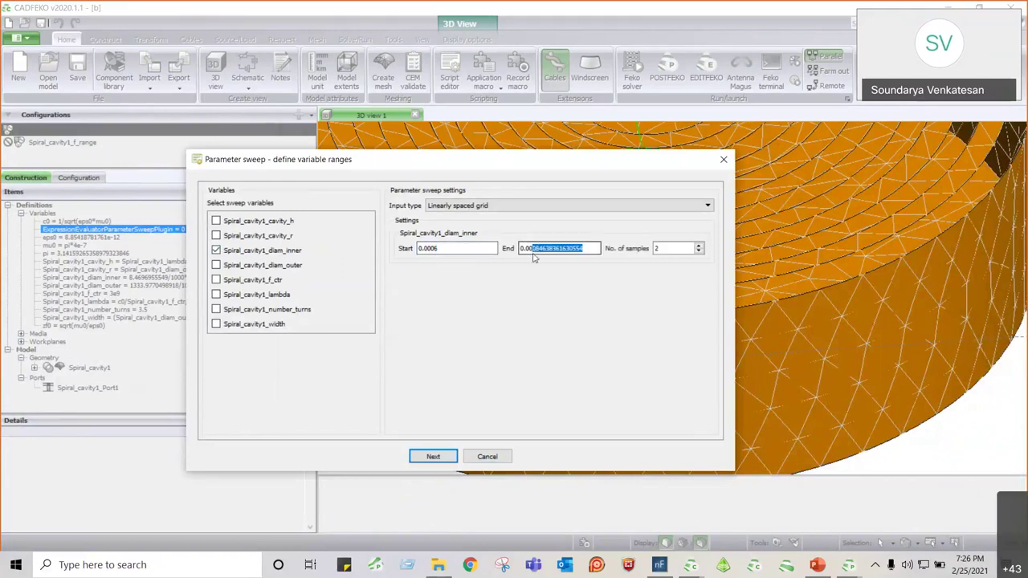
{"action": "type", "text": "1"}
{"action": "key", "text": "Tab"}
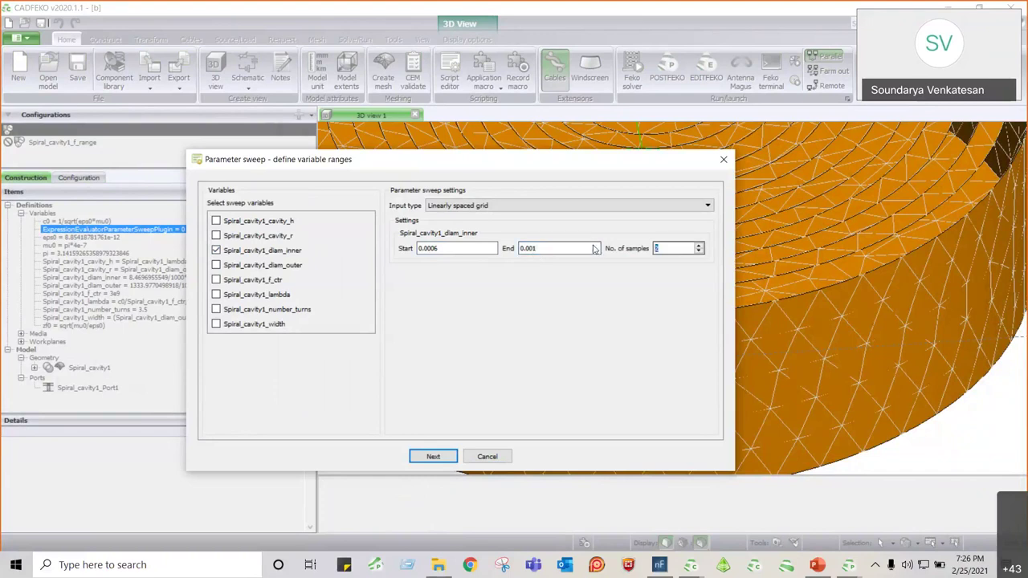
{"action": "type", "text": "5"}
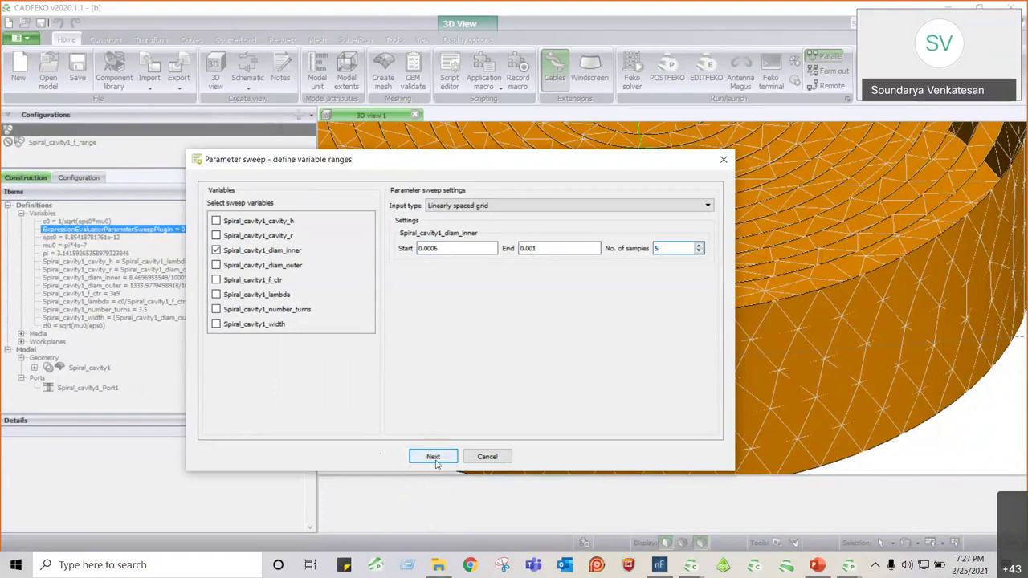
{"action": "left_click", "coordinate": [434, 457]}
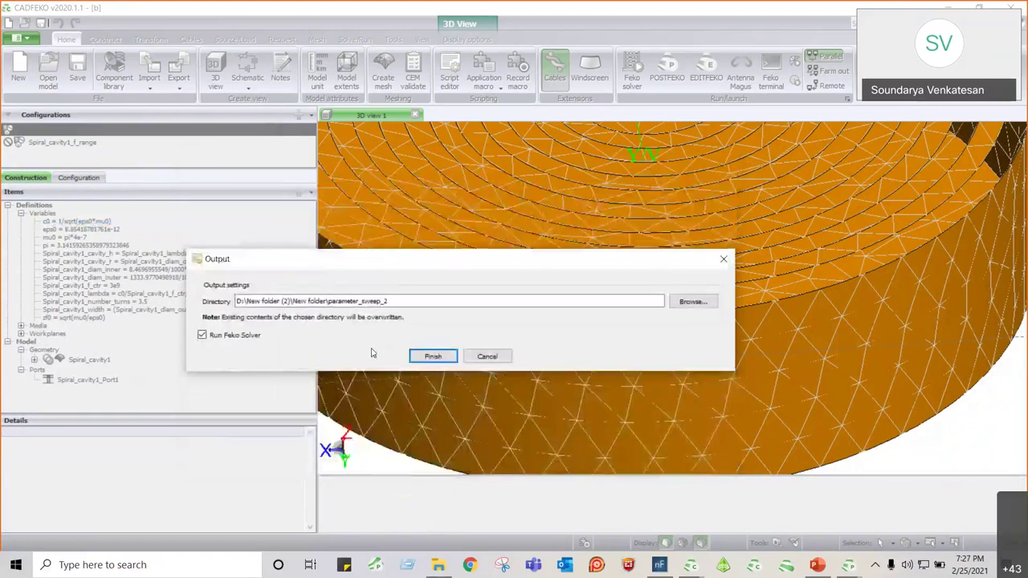
Finish the sweep to solve into parameter_sweep_2, then minimize the Batch Run console
{"action": "left_click", "coordinate": [431, 356]}
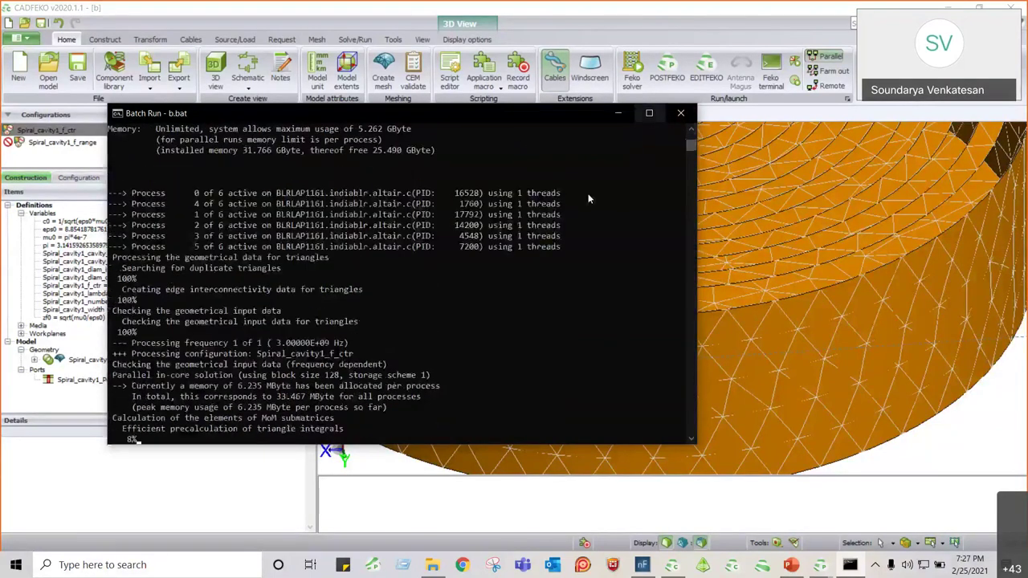
{"action": "left_click", "coordinate": [622, 116]}
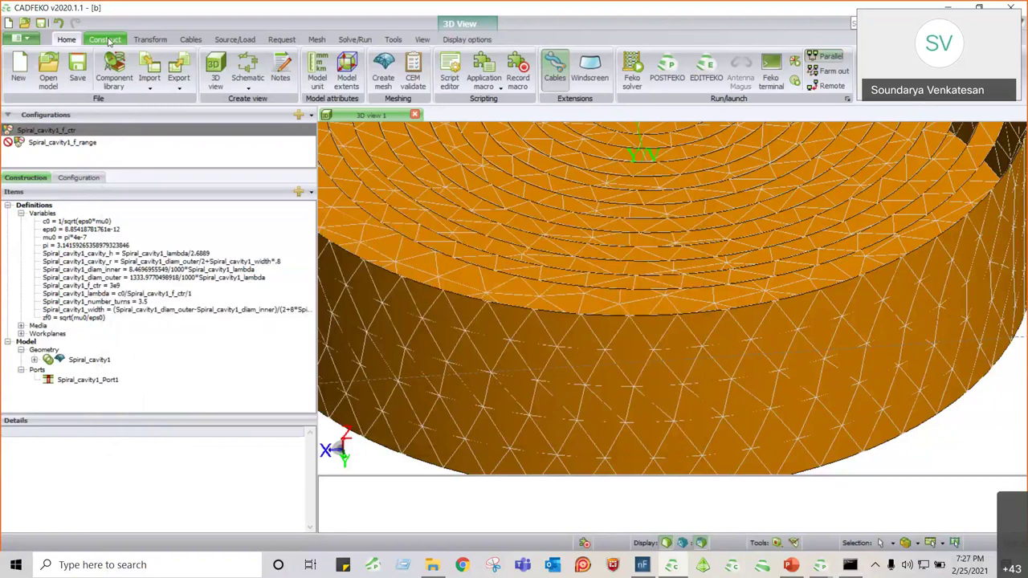
Add optimisation search Search1 and open its settings, leaving the method unchanged
{"action": "left_click", "coordinate": [282, 39]}
{"action": "left_click", "coordinate": [481, 72]}
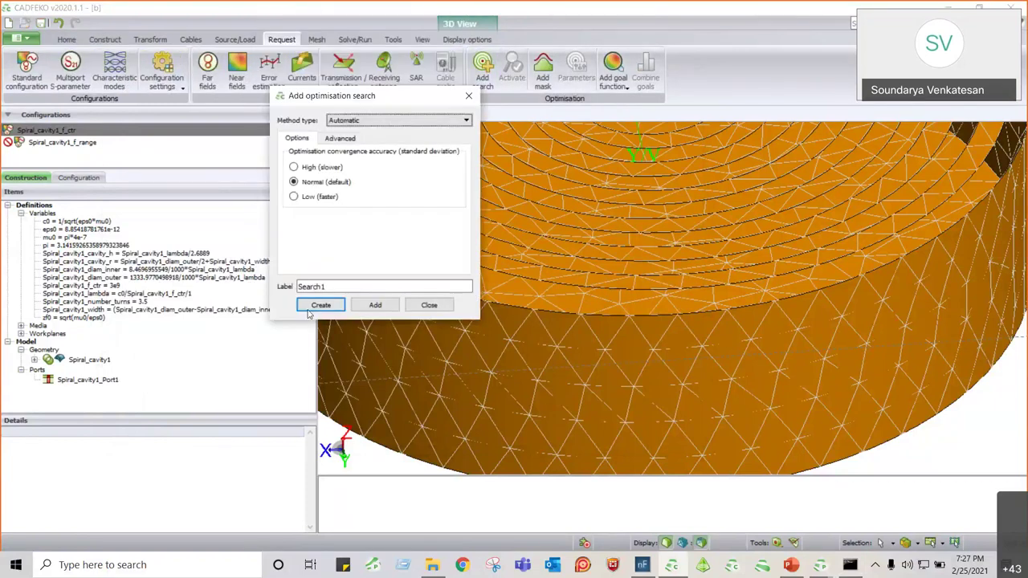
{"action": "left_click", "coordinate": [319, 302]}
{"action": "double_click", "coordinate": [93, 397]}
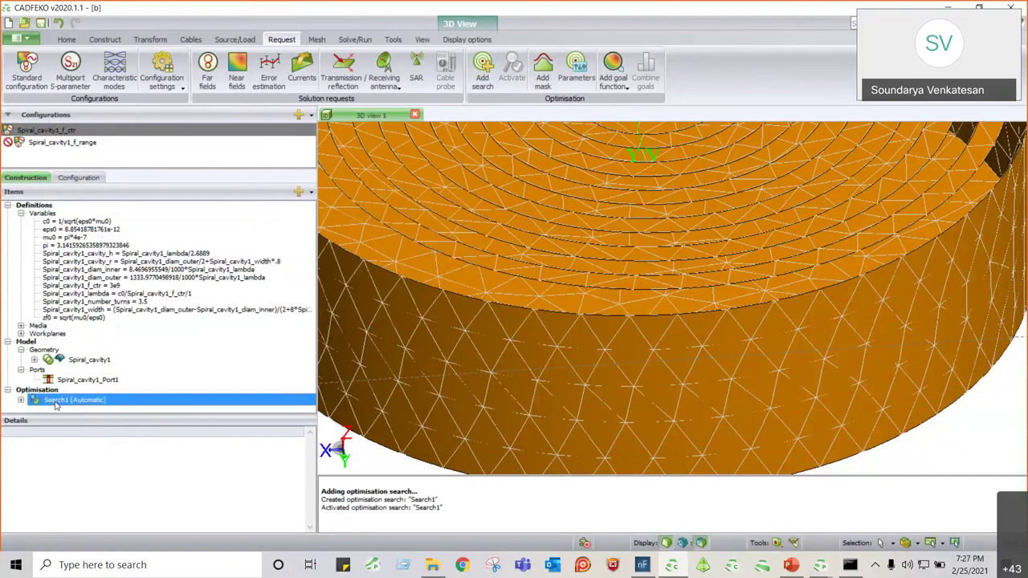
{"action": "left_click", "coordinate": [362, 119]}
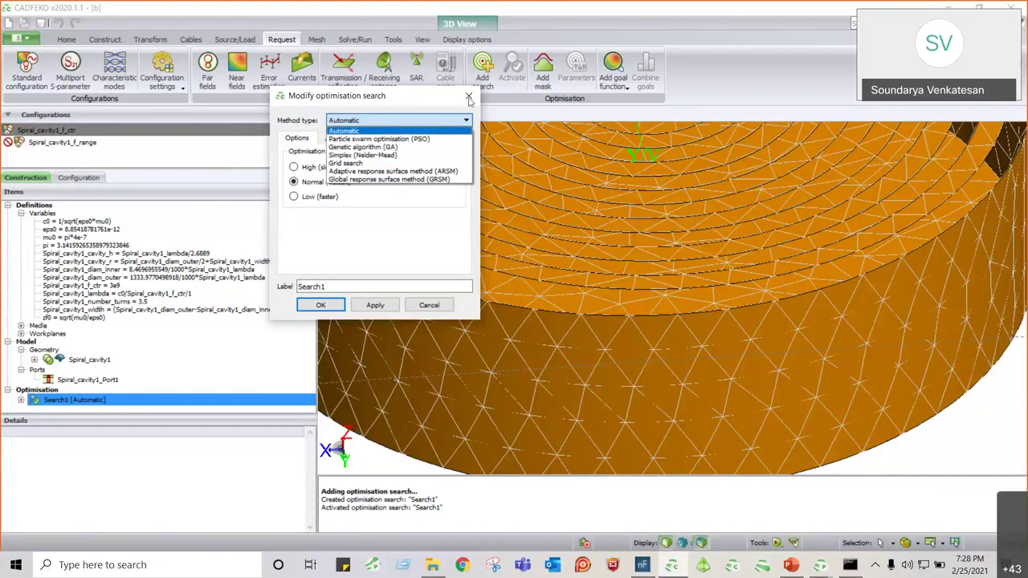
{"action": "left_click", "coordinate": [464, 120]}
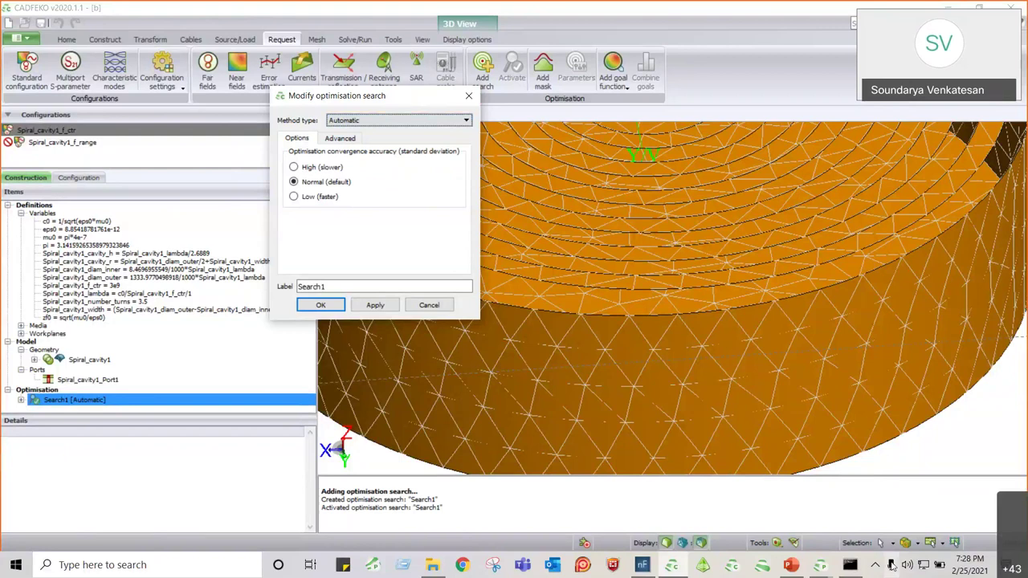
In the batch run console, answer n to launching POSTFEKO after the sweep
{"action": "left_click", "coordinate": [849, 564]}
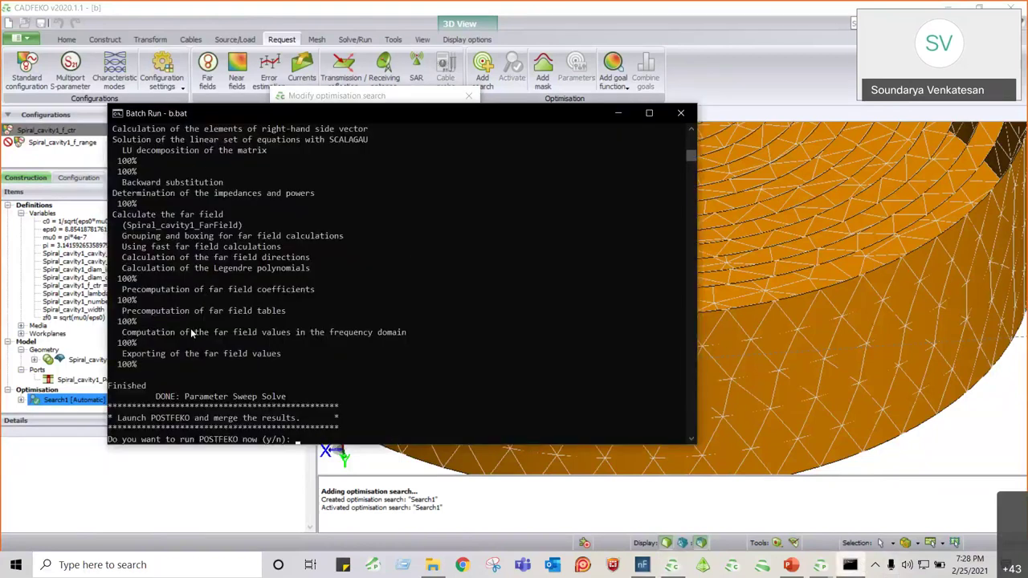
{"action": "type", "text": "n"}
{"action": "key", "text": "Return"}
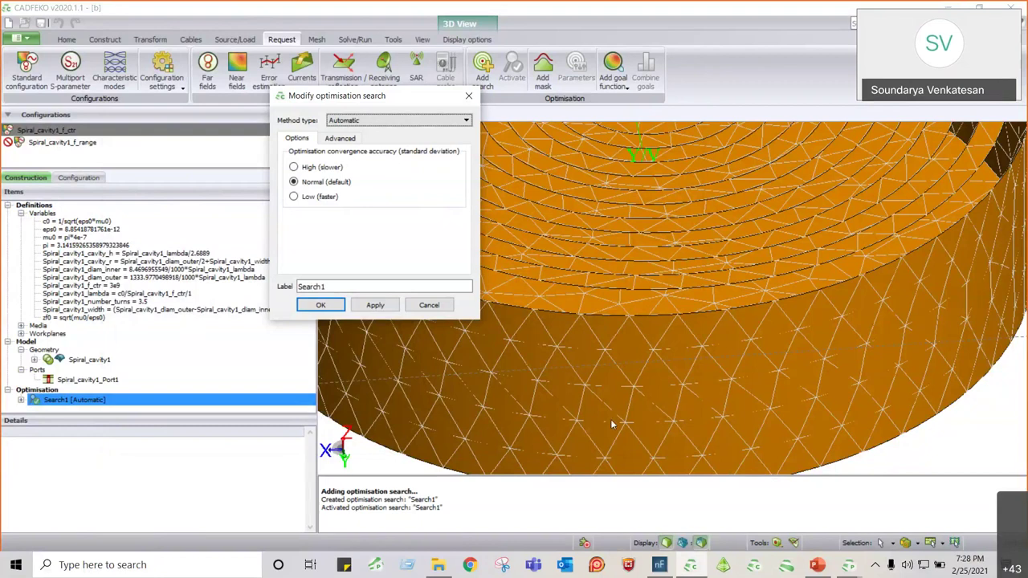
{"action": "left_click", "coordinate": [849, 565]}
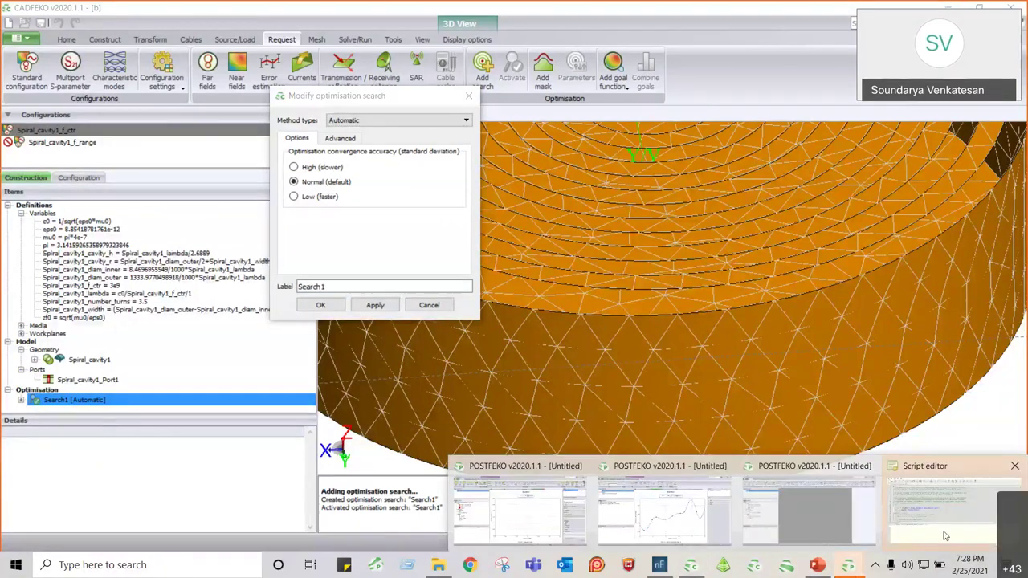
Run the sweep-combining script on b.xml, cancel the stalled merge, and close the script editor
{"action": "left_click", "coordinate": [945, 536]}
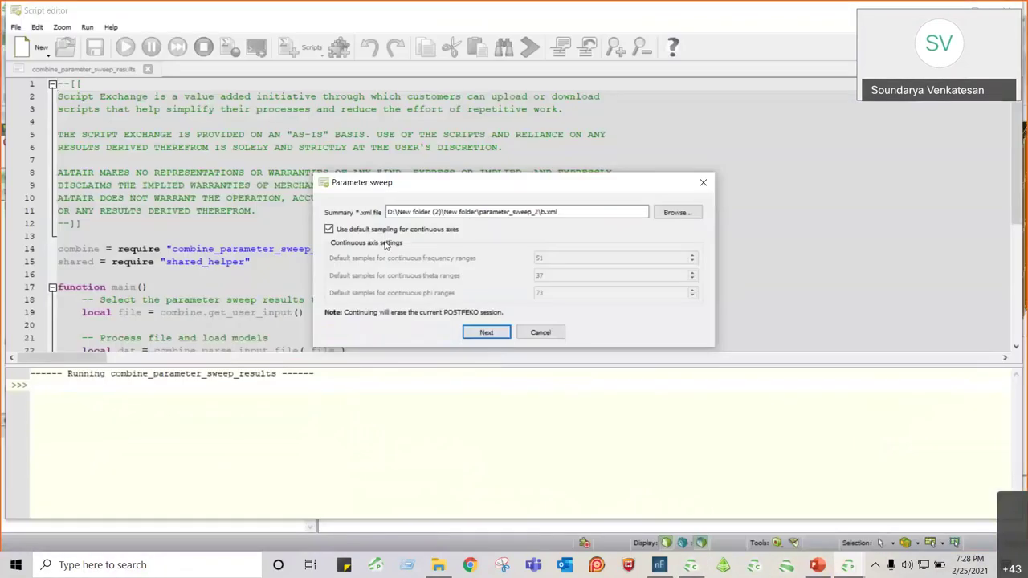
{"action": "left_click", "coordinate": [490, 335]}
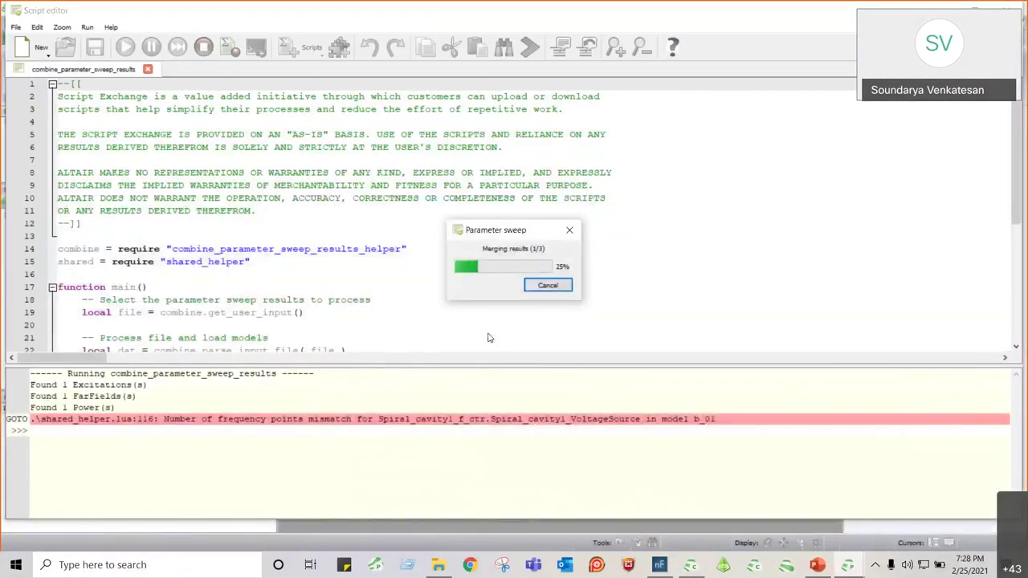
{"action": "left_click", "coordinate": [547, 286]}
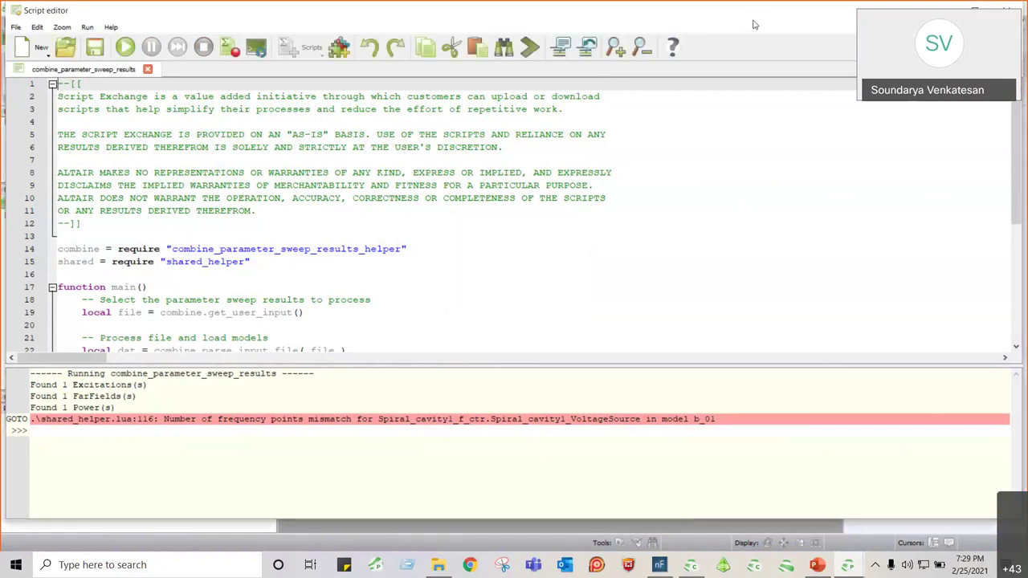
{"action": "left_click", "coordinate": [1005, 10]}
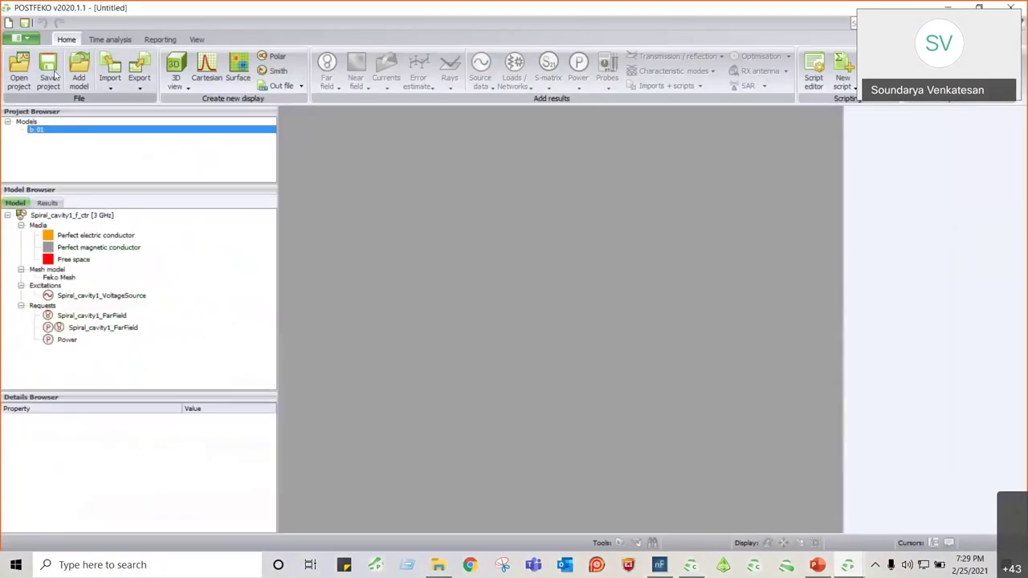
Add the five sweep models b_01.fek through b_05.fek to POSTFEKO
{"action": "left_click", "coordinate": [79, 80]}
{"action": "left_click", "coordinate": [152, 177]}
{"action": "left_click", "coordinate": [161, 232], "text": "shift"}
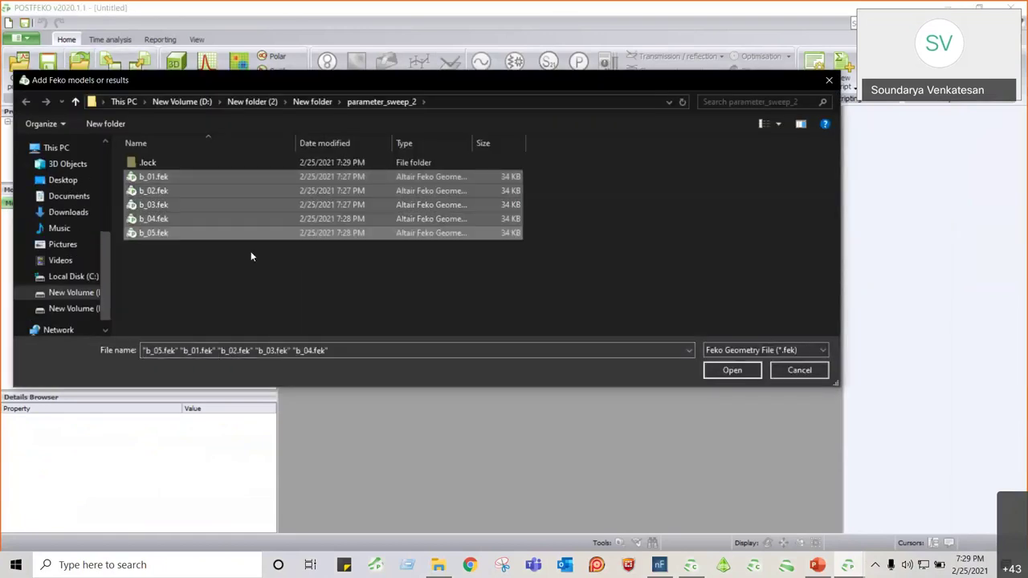
{"action": "left_click", "coordinate": [727, 371]}
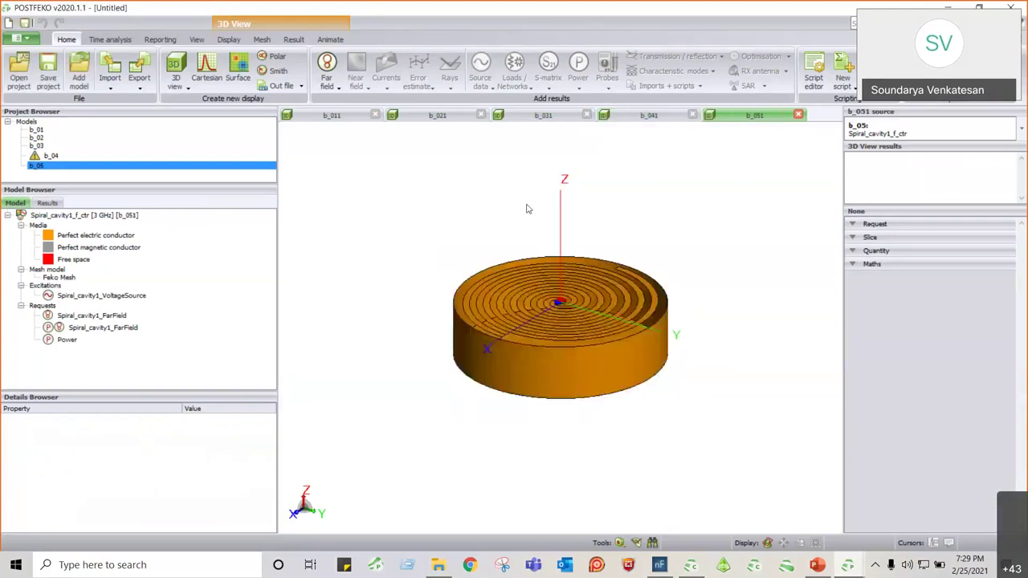
Inspect the b_011 to b_041 model views, then select b_01 and create Cartesian graph1
{"action": "left_click", "coordinate": [336, 119]}
{"action": "left_click", "coordinate": [437, 117]}
{"action": "left_click", "coordinate": [543, 117]}
{"action": "left_click", "coordinate": [602, 119]}
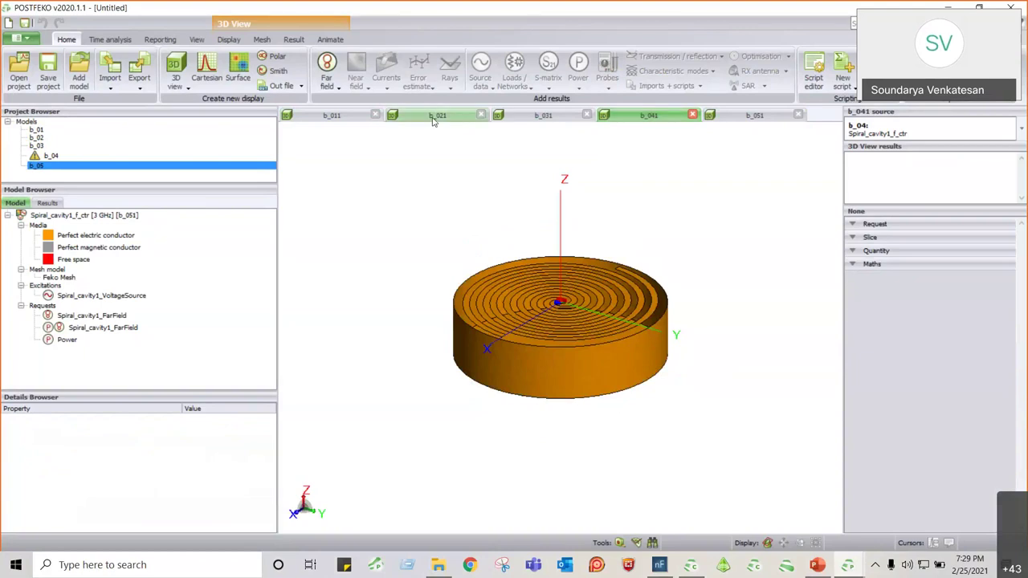
{"action": "scroll", "coordinate": [557, 320], "scroll_direction": "up", "scroll_amount": 5}
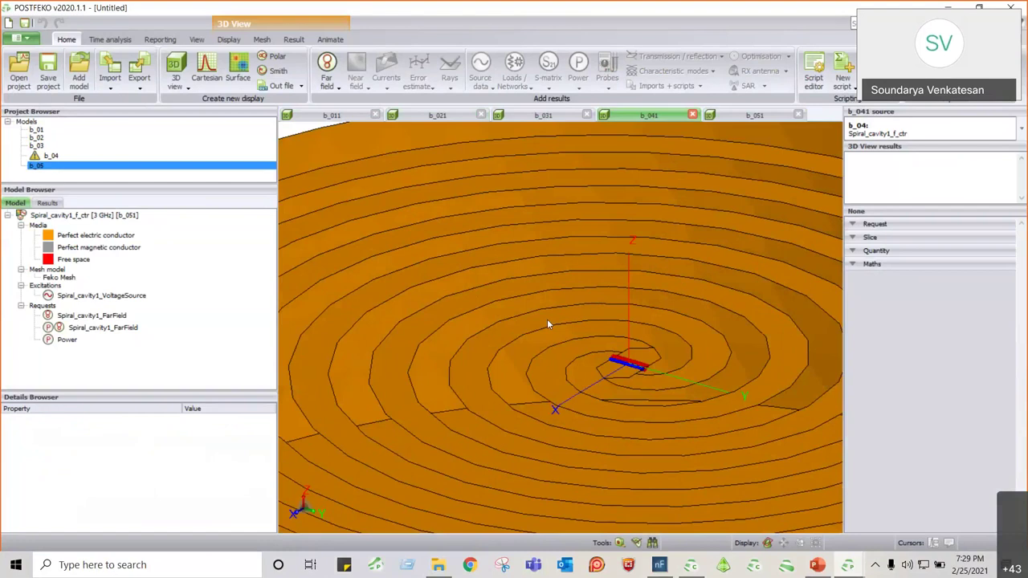
{"action": "scroll", "coordinate": [547, 323], "scroll_direction": "down", "scroll_amount": 3}
{"action": "left_click", "coordinate": [433, 116]}
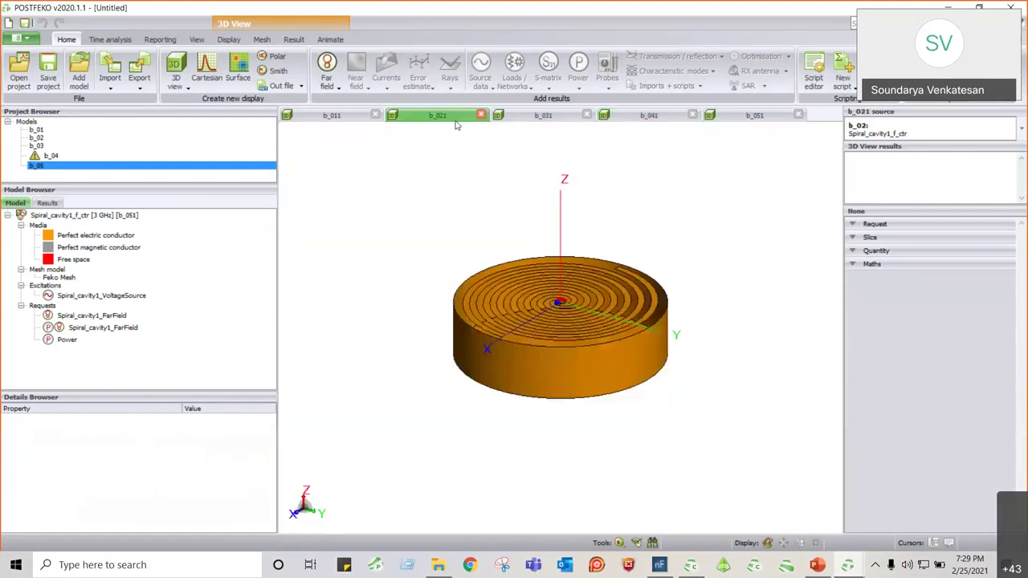
{"action": "left_click", "coordinate": [514, 117]}
{"action": "left_click", "coordinate": [634, 118]}
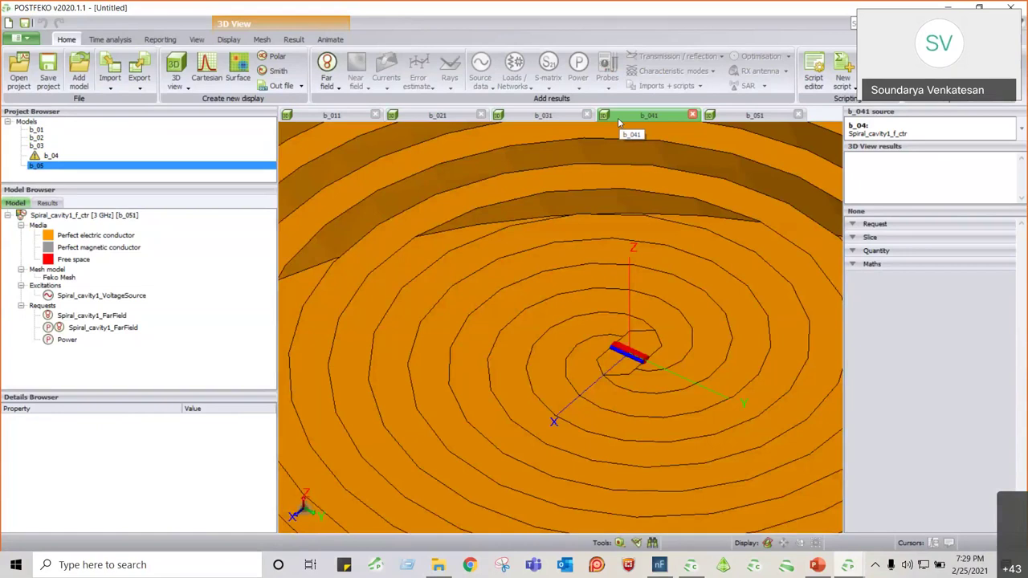
{"action": "left_click", "coordinate": [40, 130]}
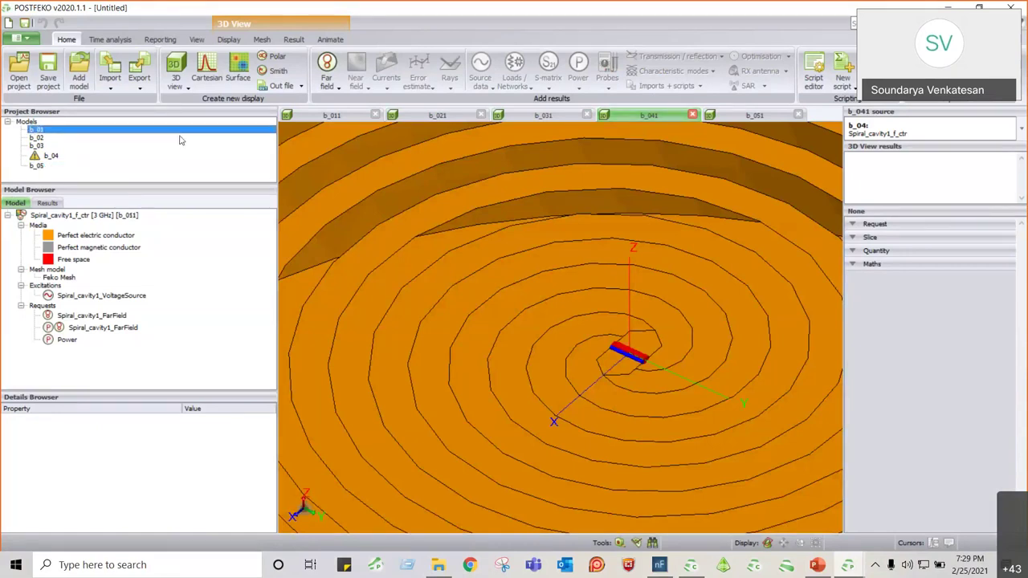
{"action": "left_click", "coordinate": [207, 72]}
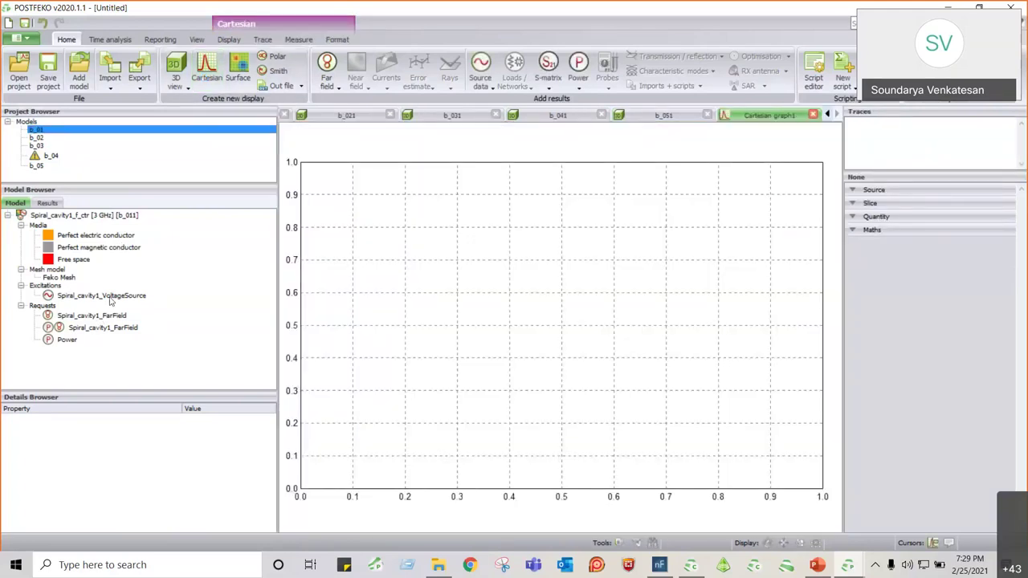
Plot the Spiral_cavity1_VoltageSource reflection coefficients of b_01, b_03 and b_05 on Cartesian graph1
{"action": "left_click_drag", "start_coordinate": [111, 297], "coordinate": [687, 375]}
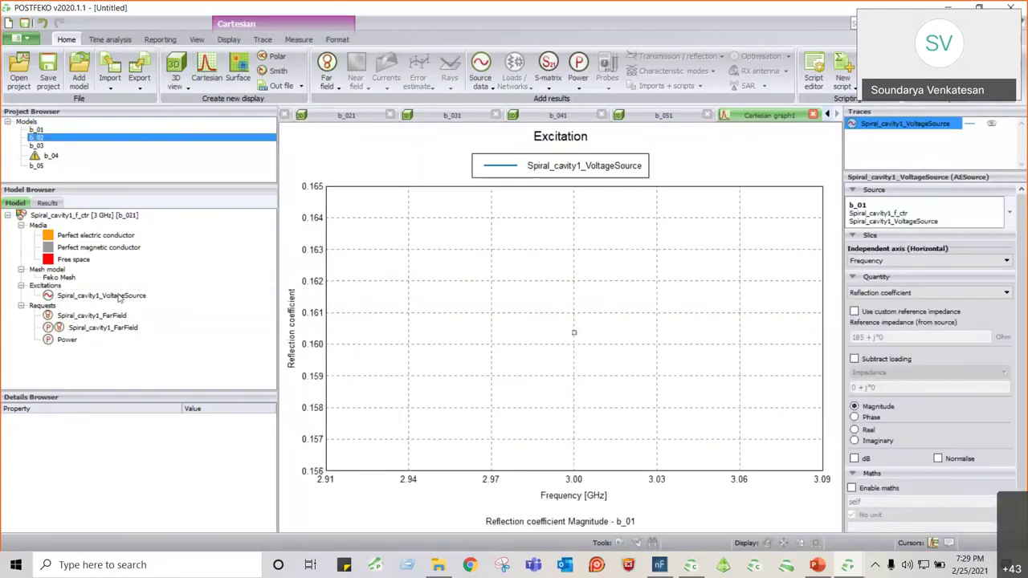
{"action": "left_click", "coordinate": [80, 146]}
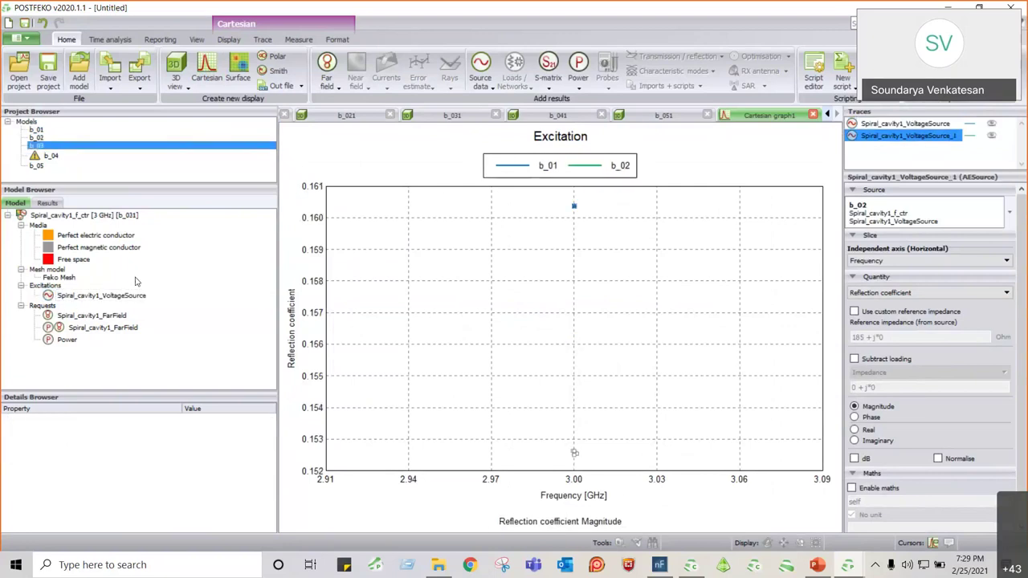
{"action": "mouse_move", "coordinate": [119, 298]}
{"action": "left_mouse_down"}
{"action": "mouse_move", "coordinate": [561, 340]}
{"action": "mouse_move", "coordinate": [602, 300]}
{"action": "left_mouse_up"}
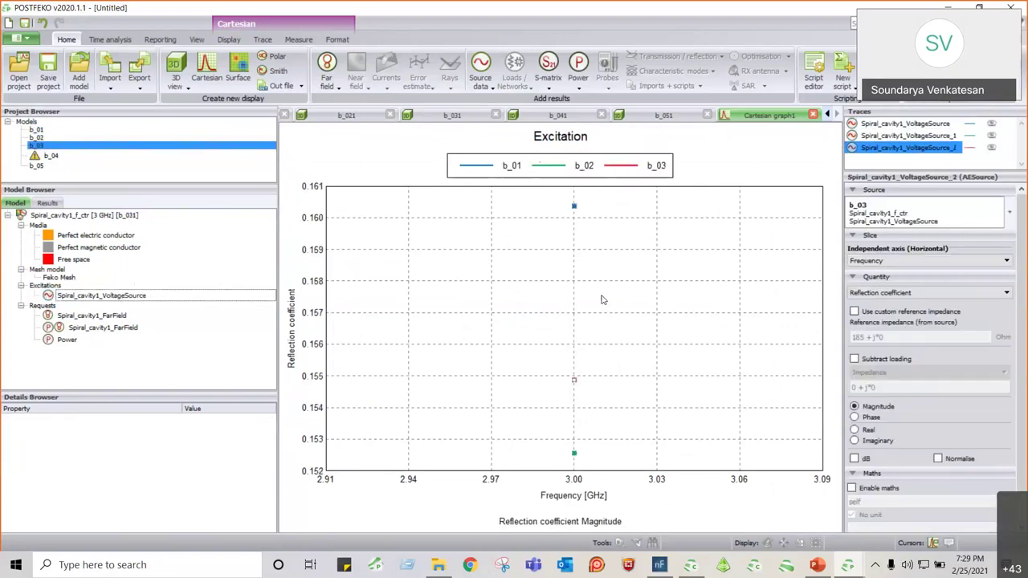
{"action": "left_click", "coordinate": [865, 127], "text": "shift"}
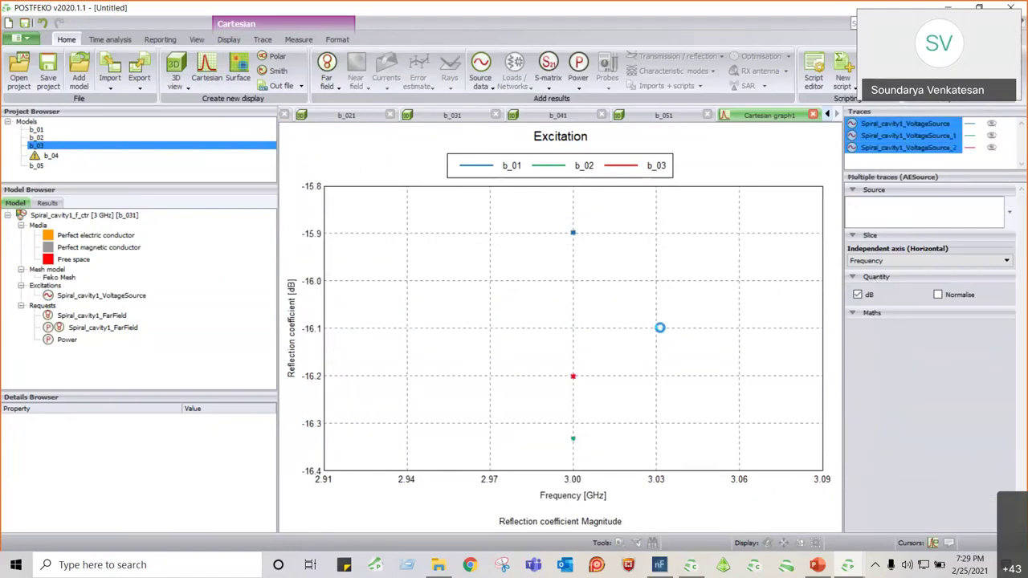
{"action": "left_click", "coordinate": [658, 329]}
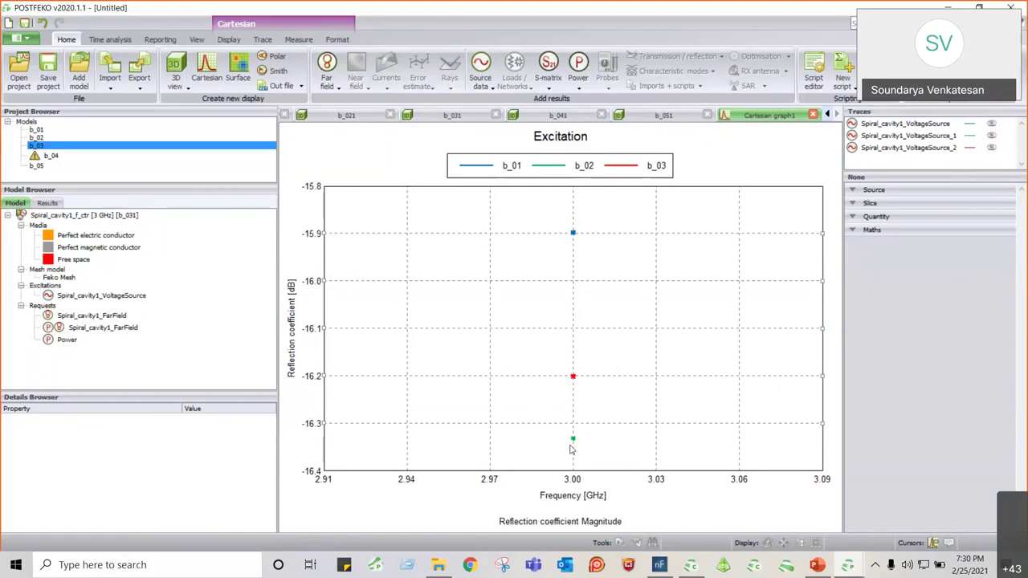
{"action": "left_click", "coordinate": [35, 165]}
{"action": "left_click_drag", "start_coordinate": [123, 302], "coordinate": [682, 402]}
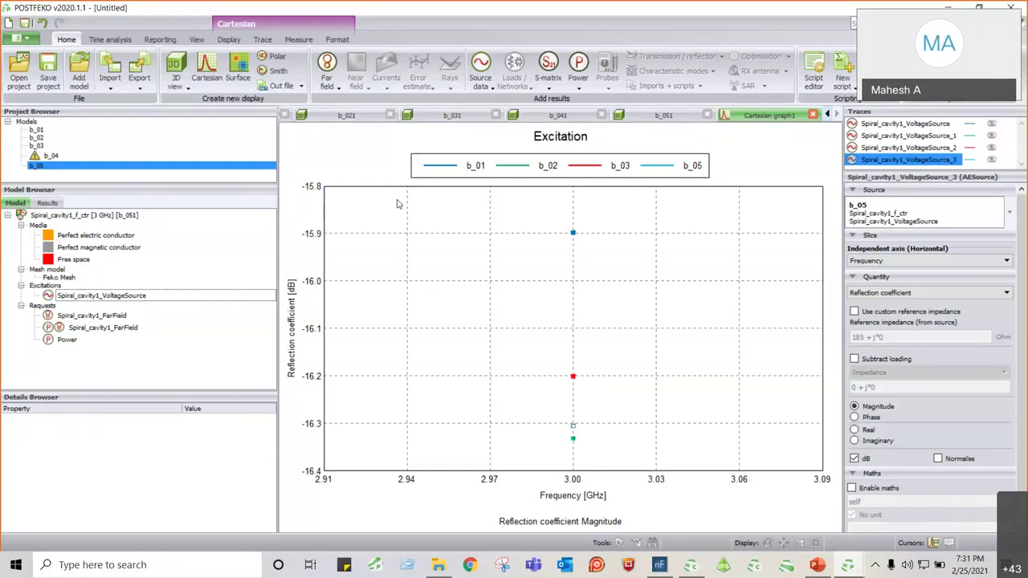
Show slide 12 of 63, the CEM Solver Technologies diagram, in the Feko IEEE deck
{"action": "left_click", "coordinate": [819, 566]}
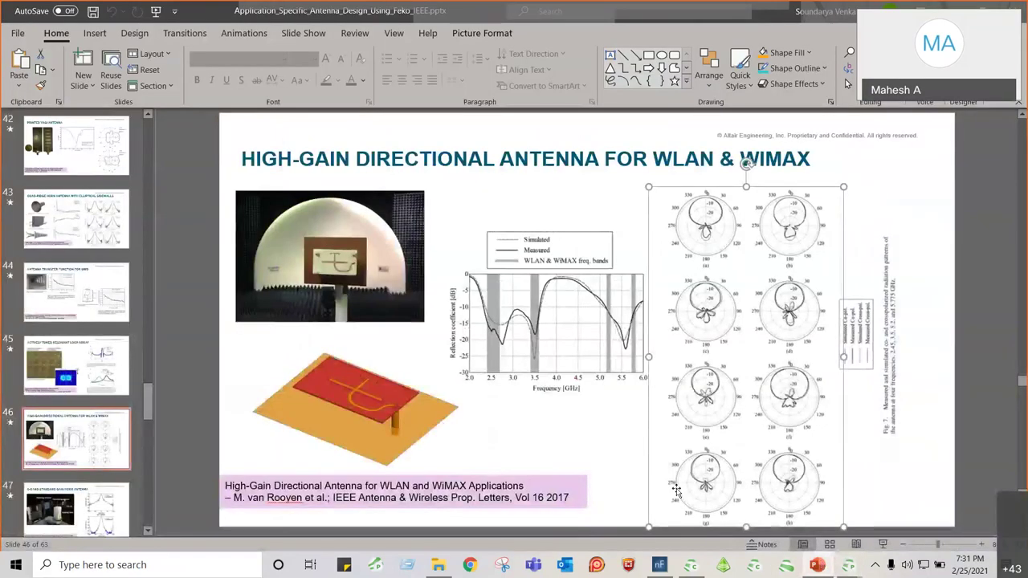
{"action": "key", "text": "Page_Down"}
{"action": "scroll", "coordinate": [89, 415], "scroll_direction": "up", "scroll_amount": 10}
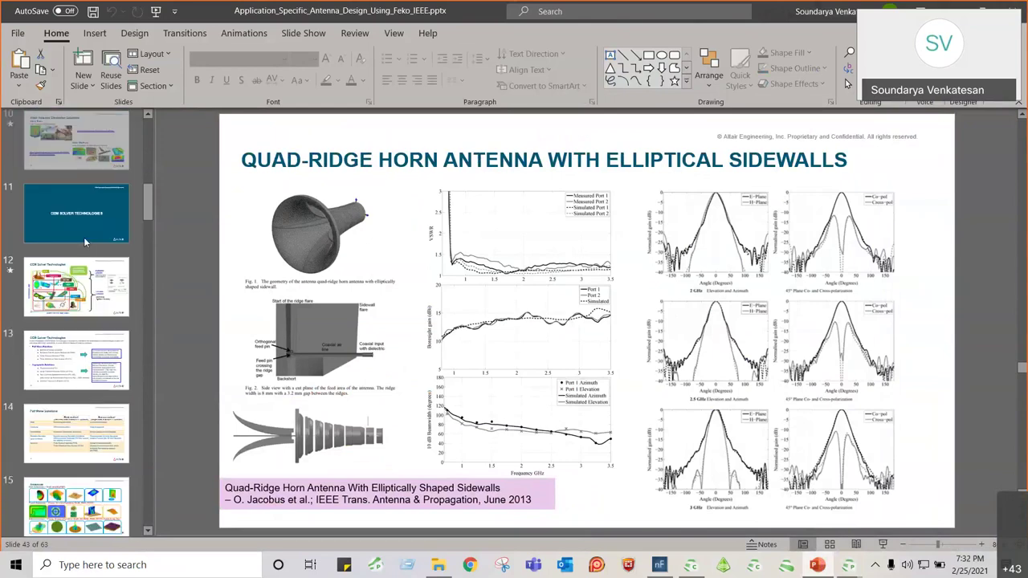
{"action": "left_click", "coordinate": [83, 285]}
{"action": "scroll", "coordinate": [95, 345], "scroll_direction": "up", "scroll_amount": 1}
{"action": "key", "text": "Up"}
{"action": "left_click", "coordinate": [94, 345]}
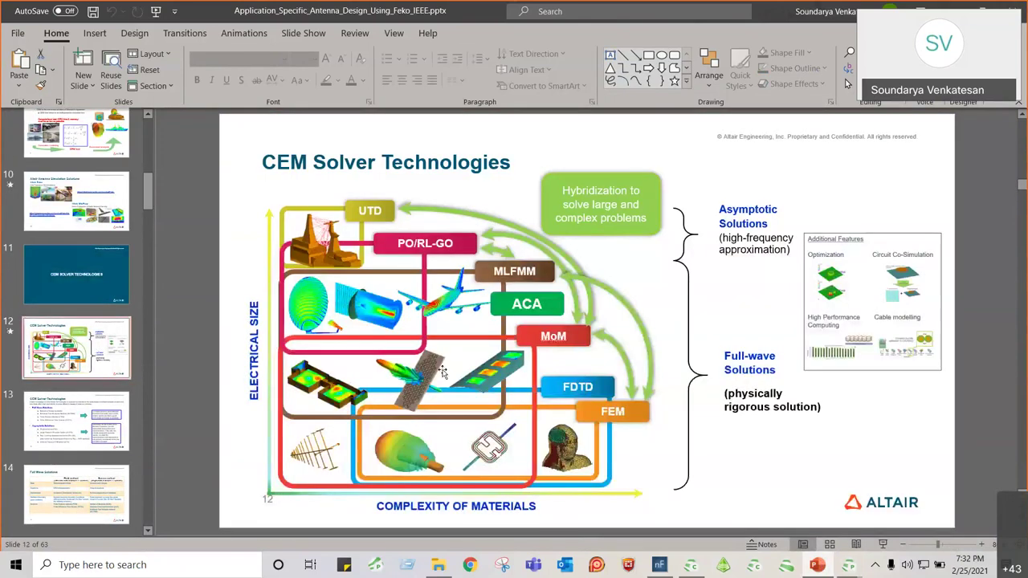
{"action": "key", "text": "Down"}
{"action": "key", "text": "Up"}
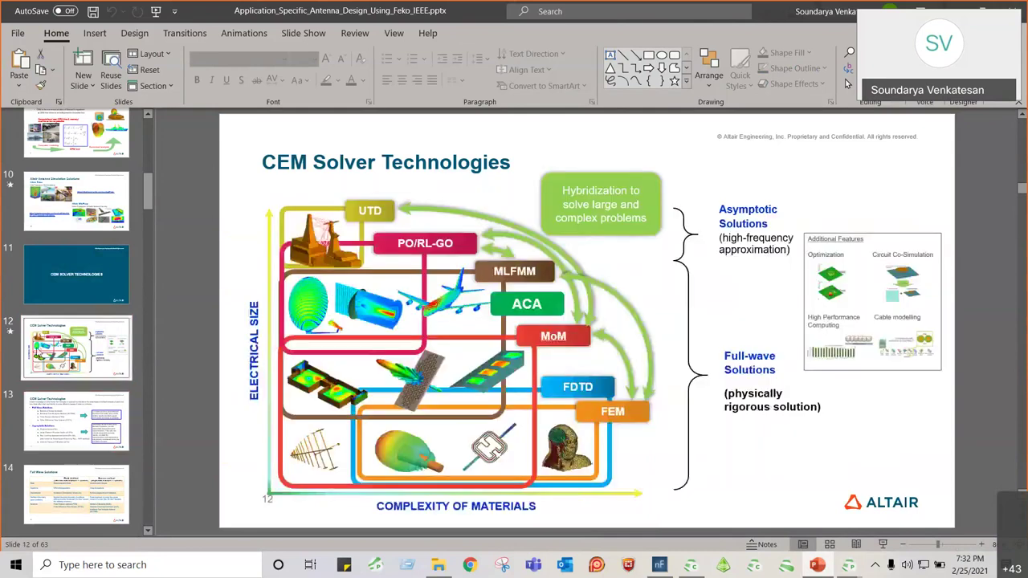
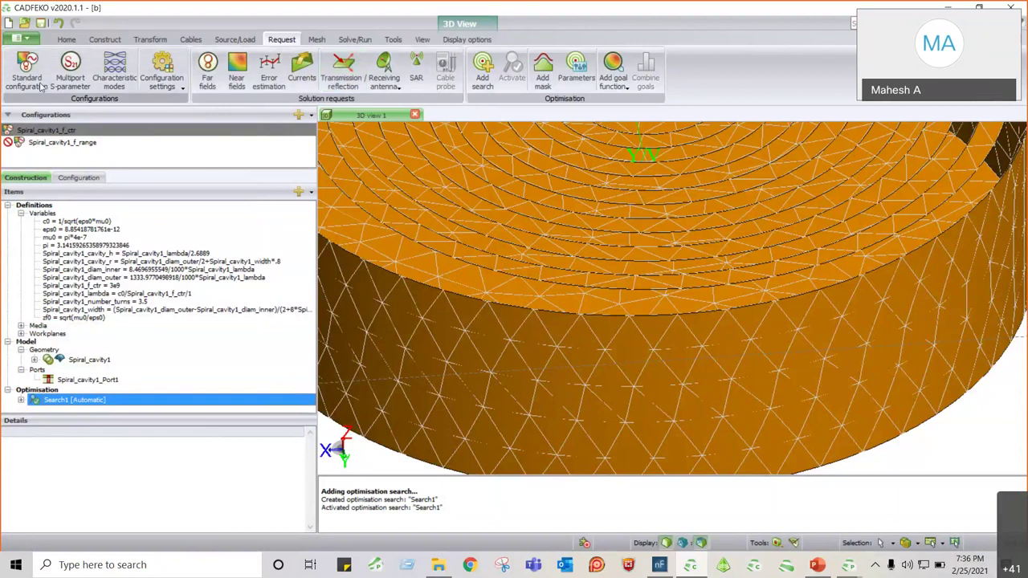
Start a new model without saving the spiral cavity, and preview the Dipole in the Component library
{"action": "left_click", "coordinate": [10, 24]}
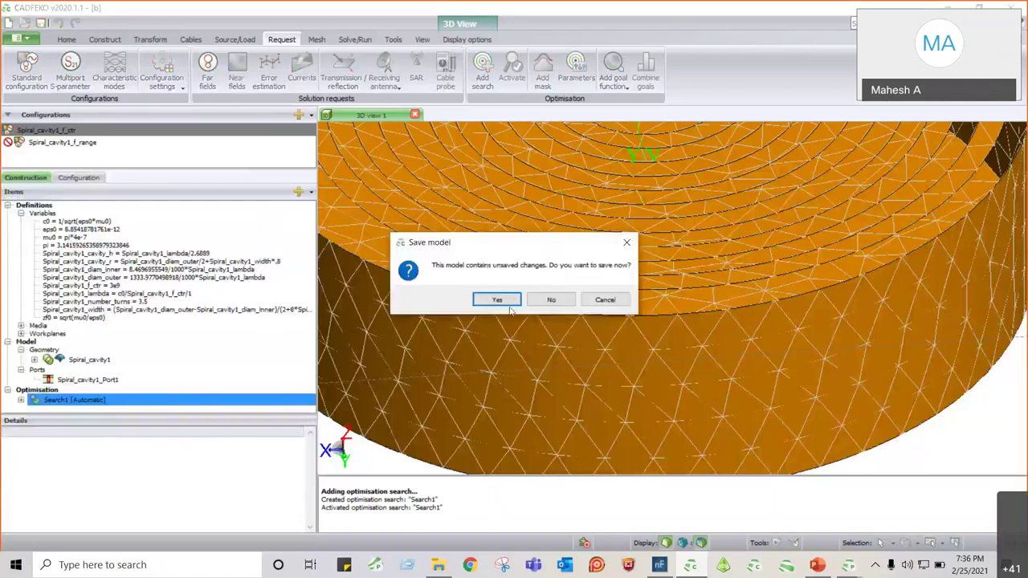
{"action": "left_click", "coordinate": [550, 301]}
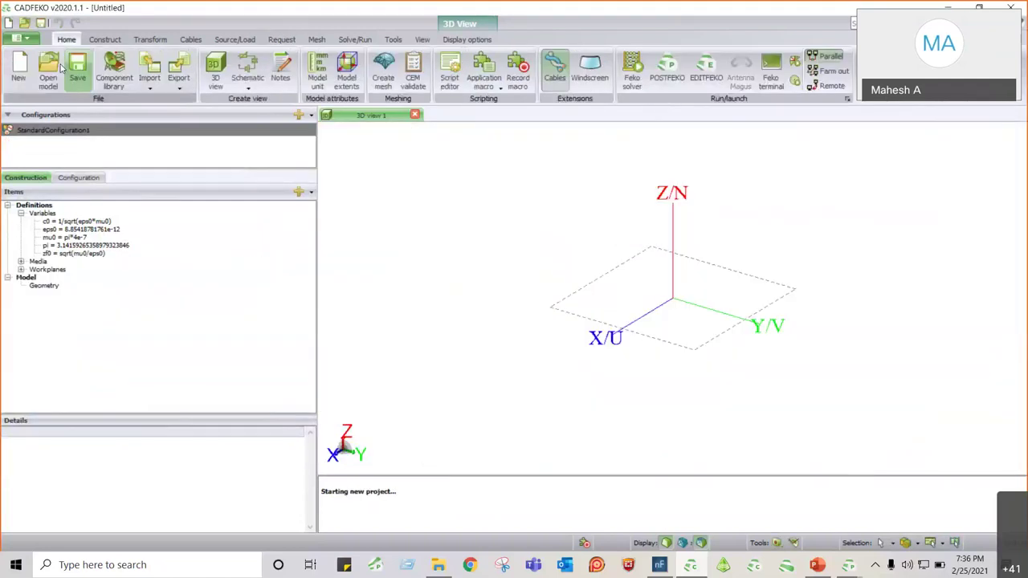
{"action": "left_click", "coordinate": [123, 91]}
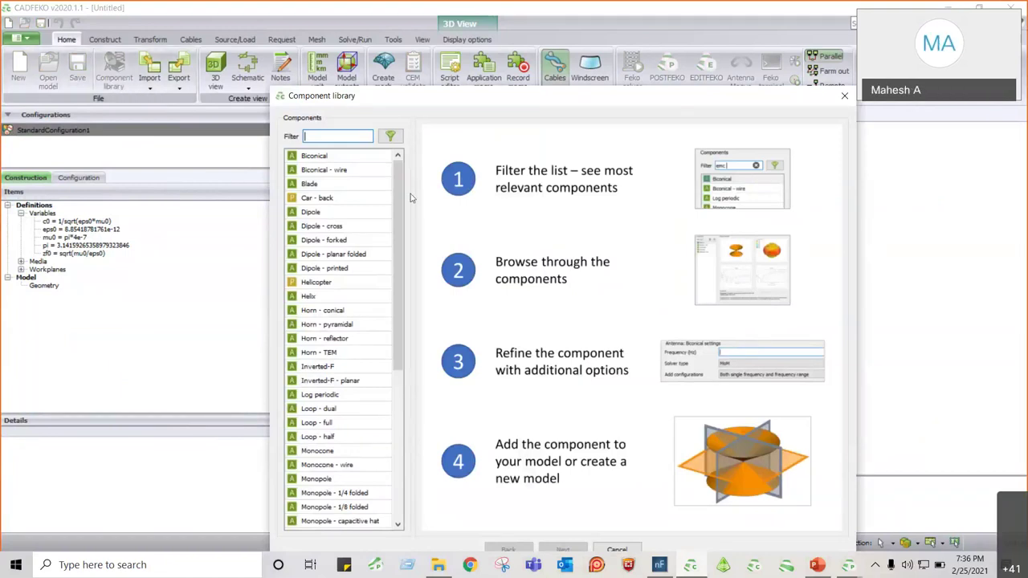
{"action": "scroll", "coordinate": [379, 199], "scroll_direction": "down", "scroll_amount": 4}
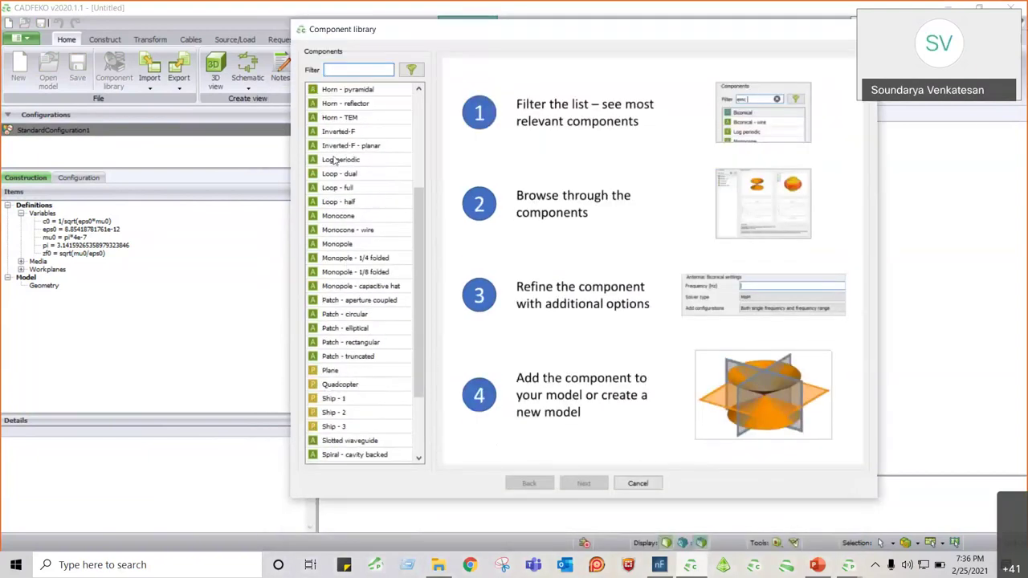
{"action": "scroll", "coordinate": [353, 137], "scroll_direction": "up", "scroll_amount": 4}
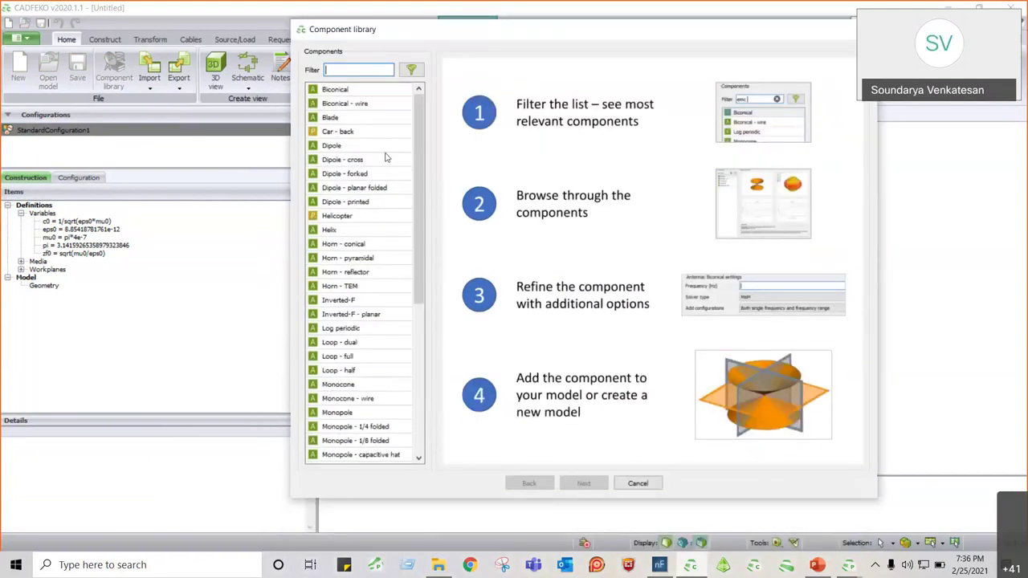
{"action": "left_click", "coordinate": [351, 147]}
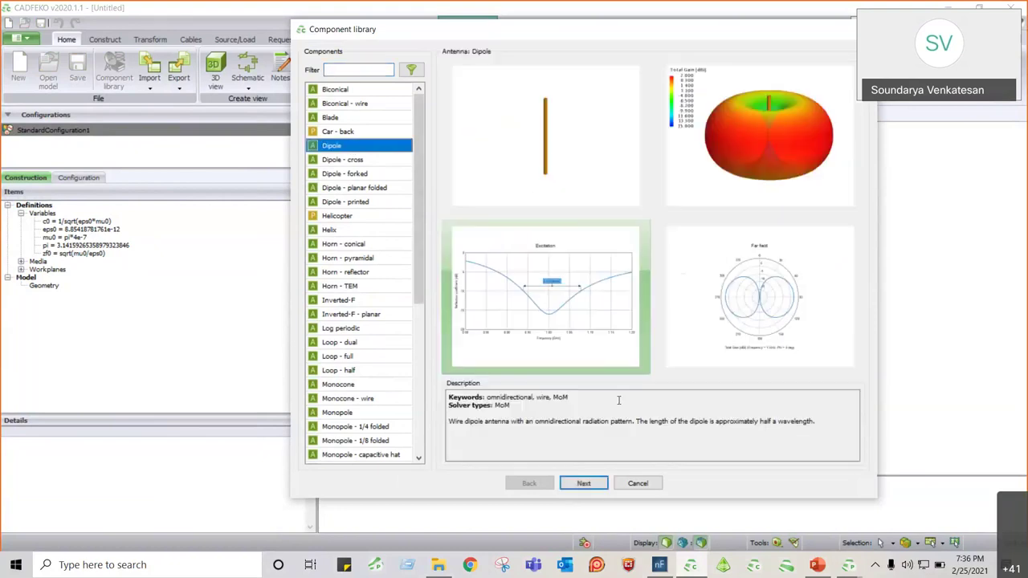
Add a Dipole at 1.5e9 Hz to the model, unaligned, with a Single frequency configuration
{"action": "left_click", "coordinate": [584, 483]}
{"action": "left_click", "coordinate": [491, 65]}
{"action": "type", "text": "1"}
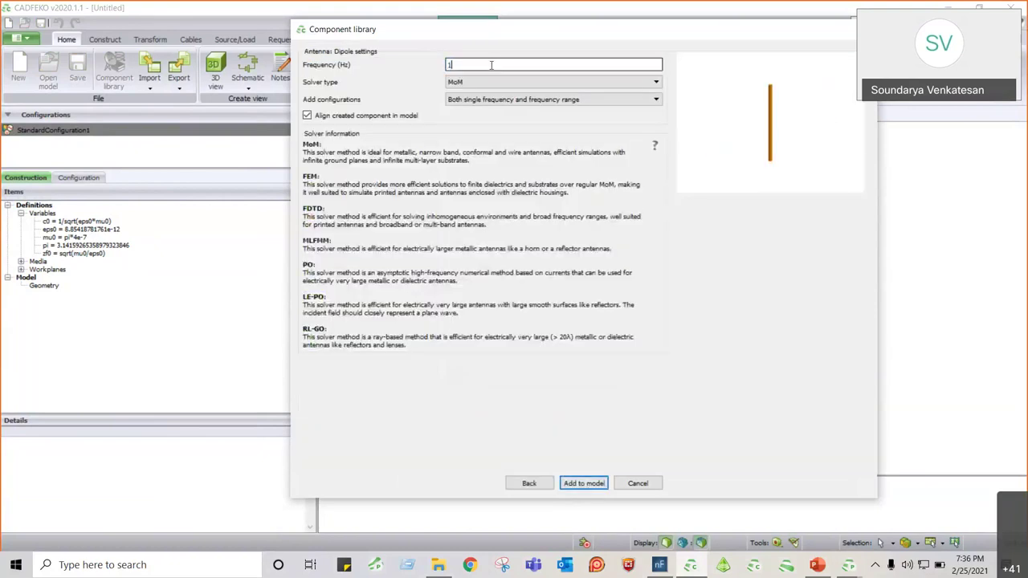
{"action": "type", "text": ".5e9"}
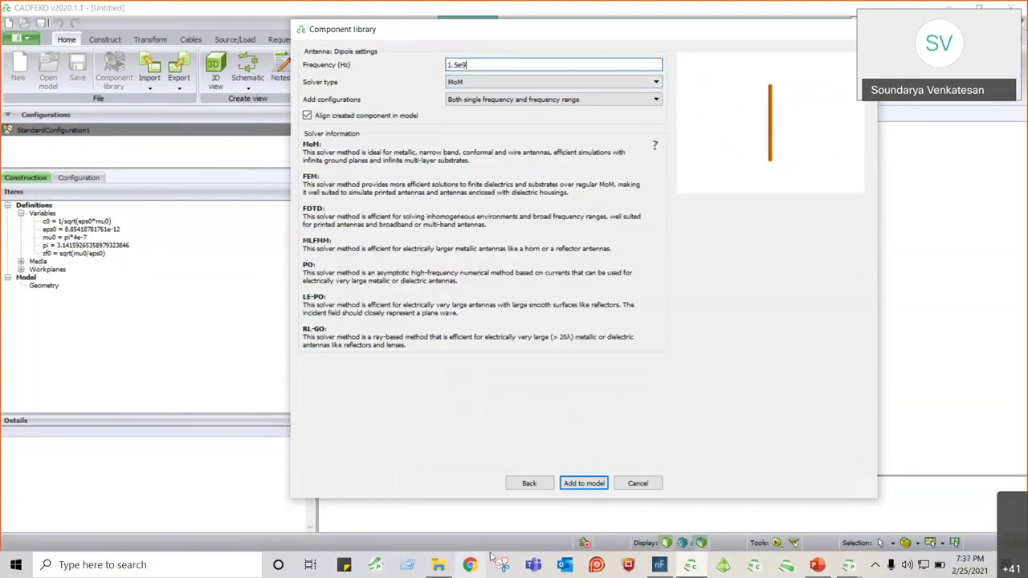
{"action": "left_click", "coordinate": [330, 118]}
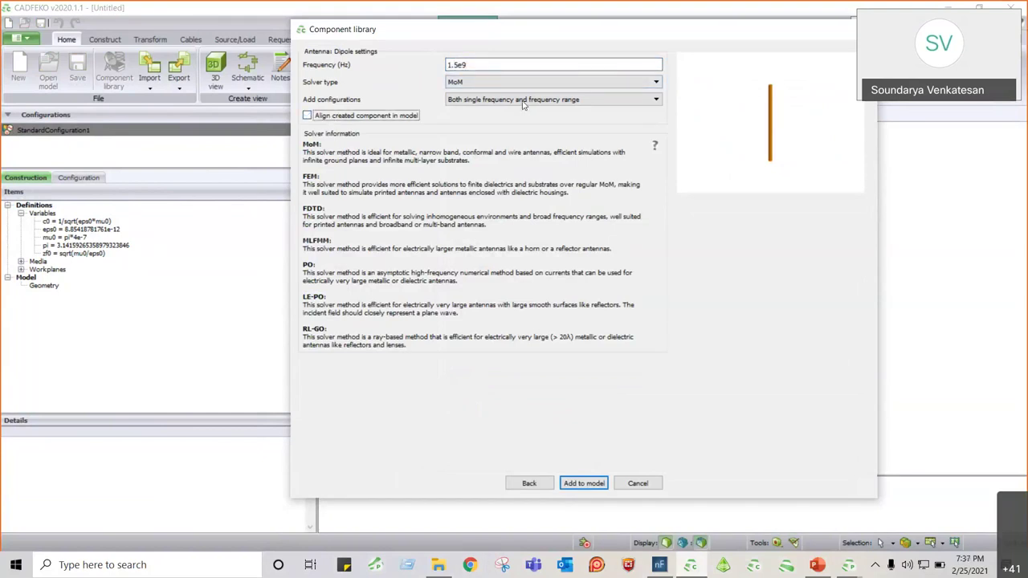
{"action": "left_click", "coordinate": [526, 101]}
{"action": "left_click", "coordinate": [492, 118]}
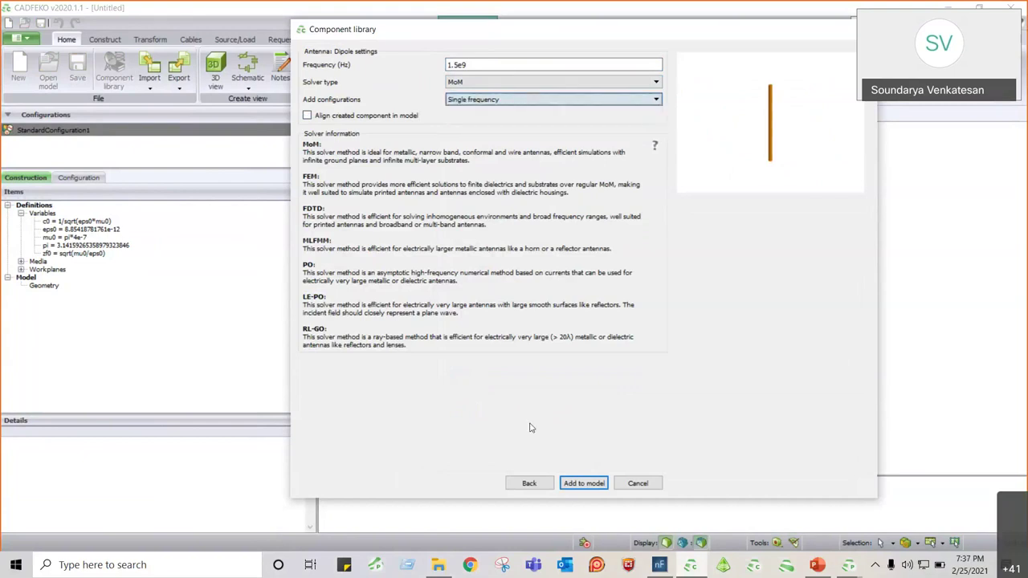
{"action": "left_click", "coordinate": [574, 484]}
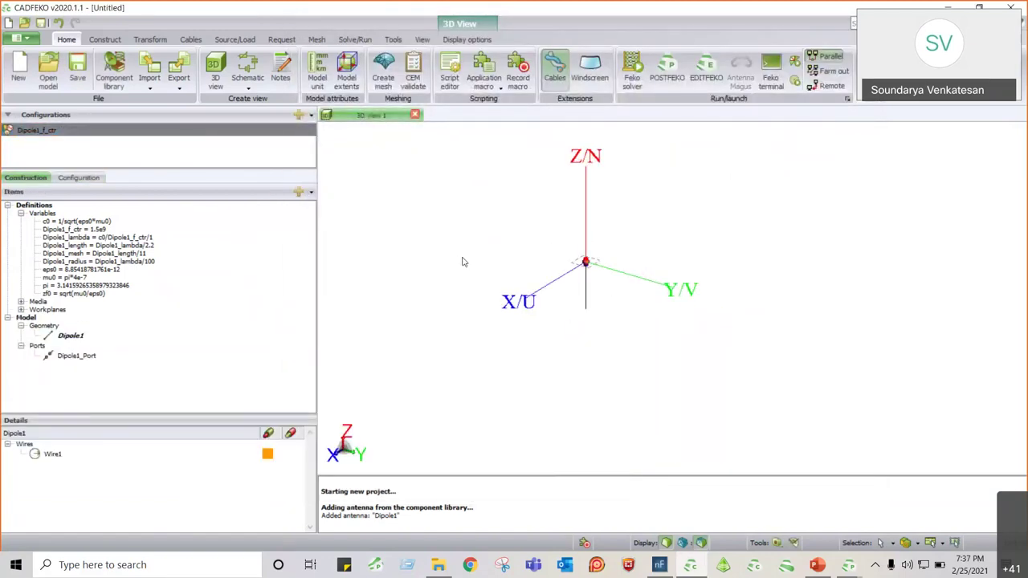
Inspect the Dipole1_mesh variable and select the Dipole1 wire geometry for construction
{"action": "left_click", "coordinate": [119, 252]}
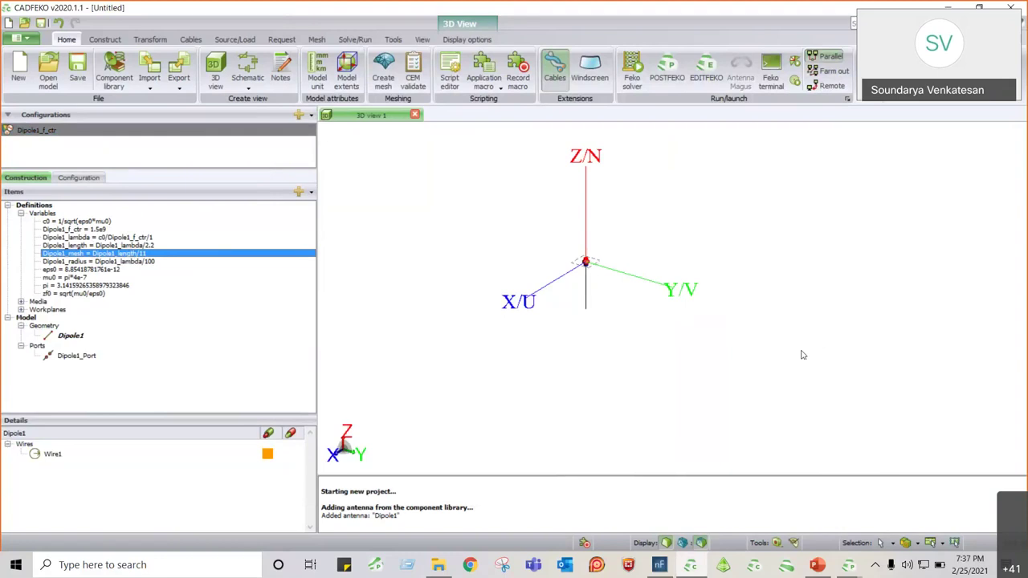
{"action": "left_click", "coordinate": [112, 337]}
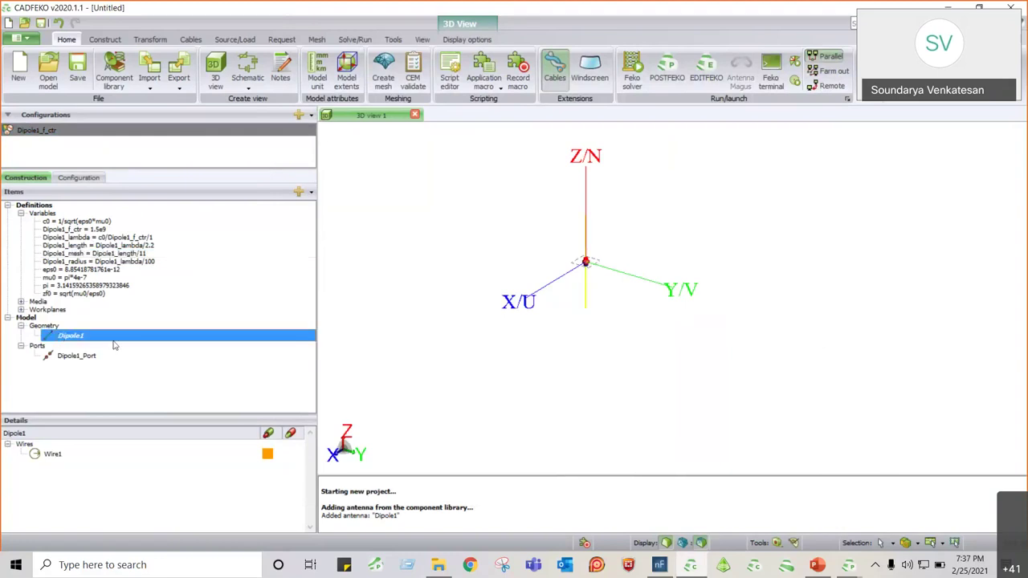
{"action": "left_click", "coordinate": [95, 40]}
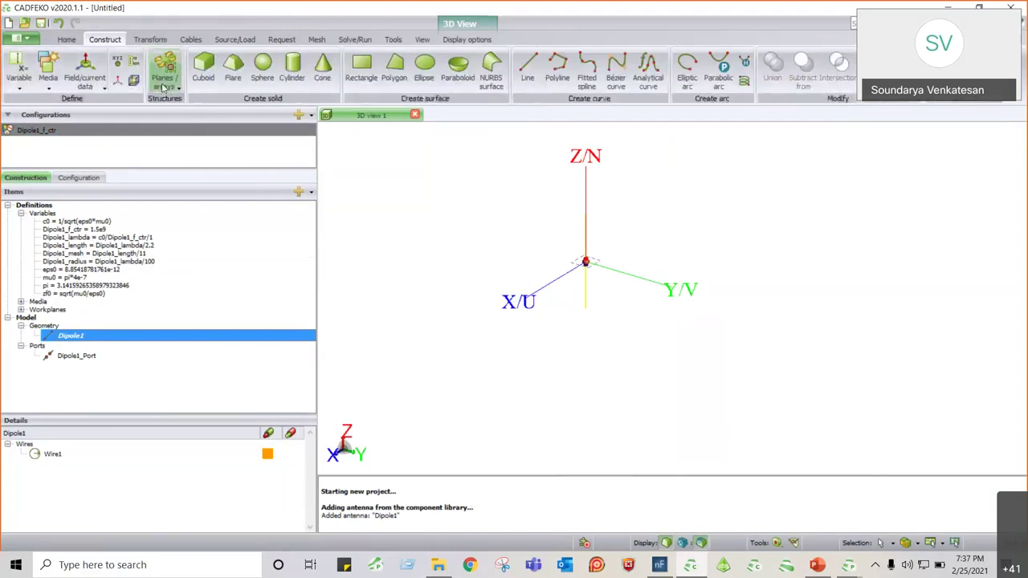
Create a two-dimensional periodic boundary starting at U -0.1, V -0.1, N 0.0454230997
{"action": "left_click", "coordinate": [165, 72]}
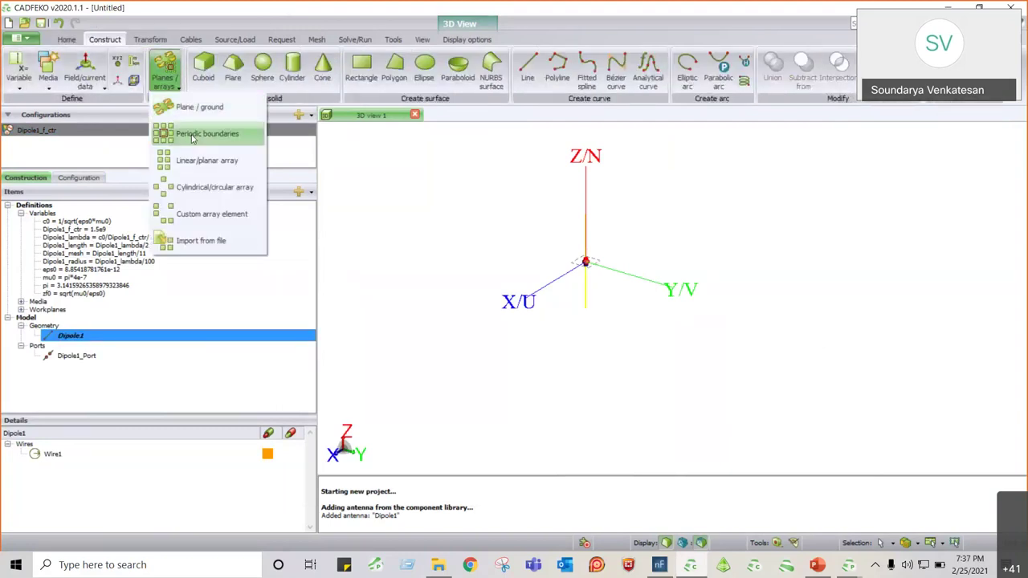
{"action": "left_click", "coordinate": [192, 134]}
{"action": "left_click", "coordinate": [369, 86]}
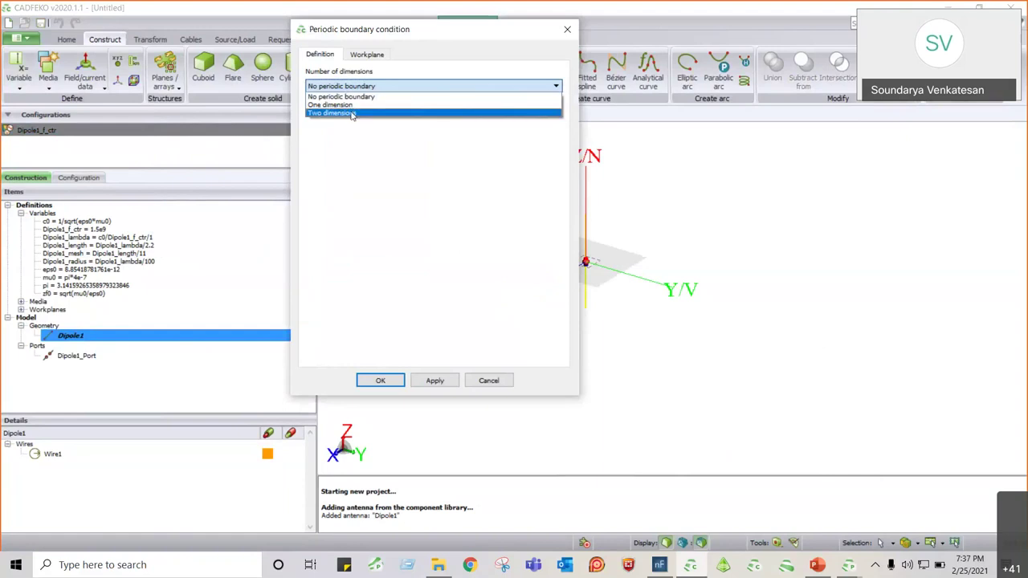
{"action": "left_click", "coordinate": [350, 113]}
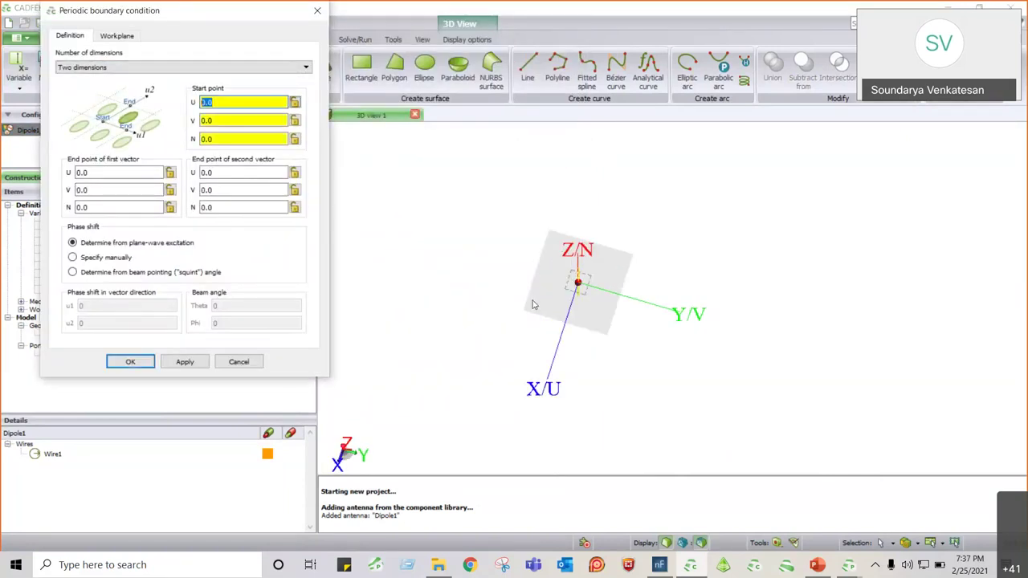
{"action": "left_click", "coordinate": [592, 303]}
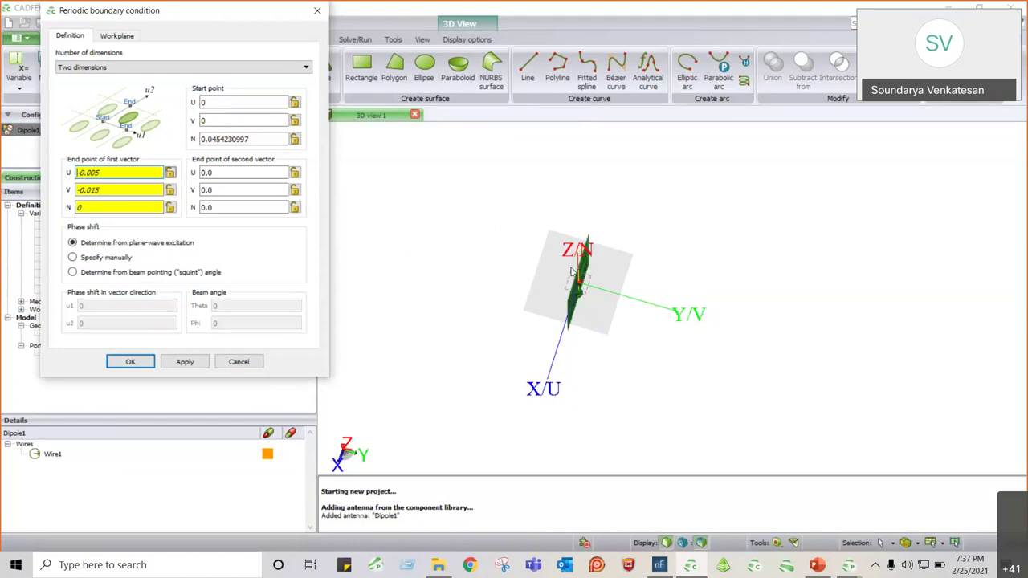
{"action": "key", "text": "shift+Tab"}
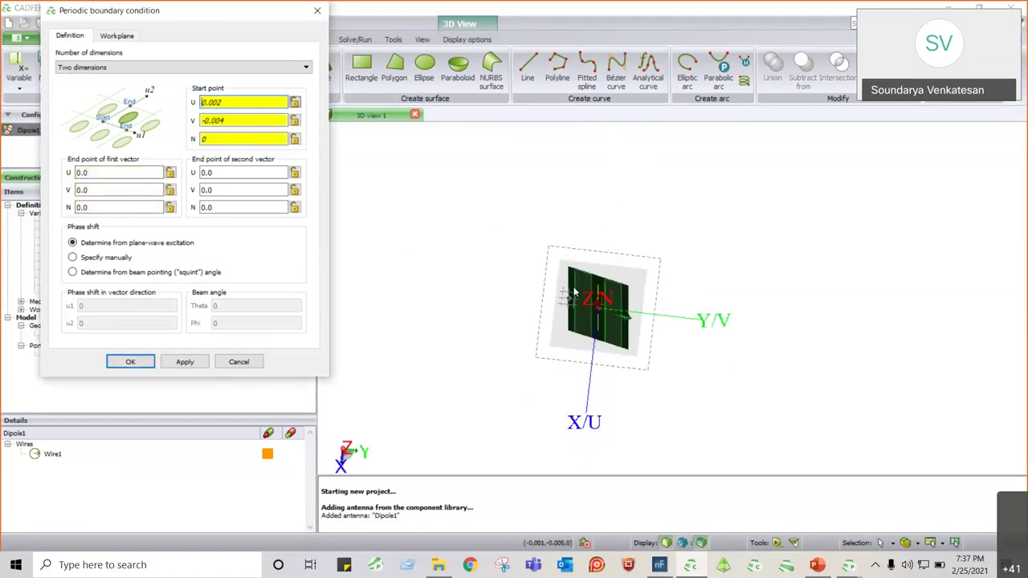
{"action": "left_click", "coordinate": [599, 283]}
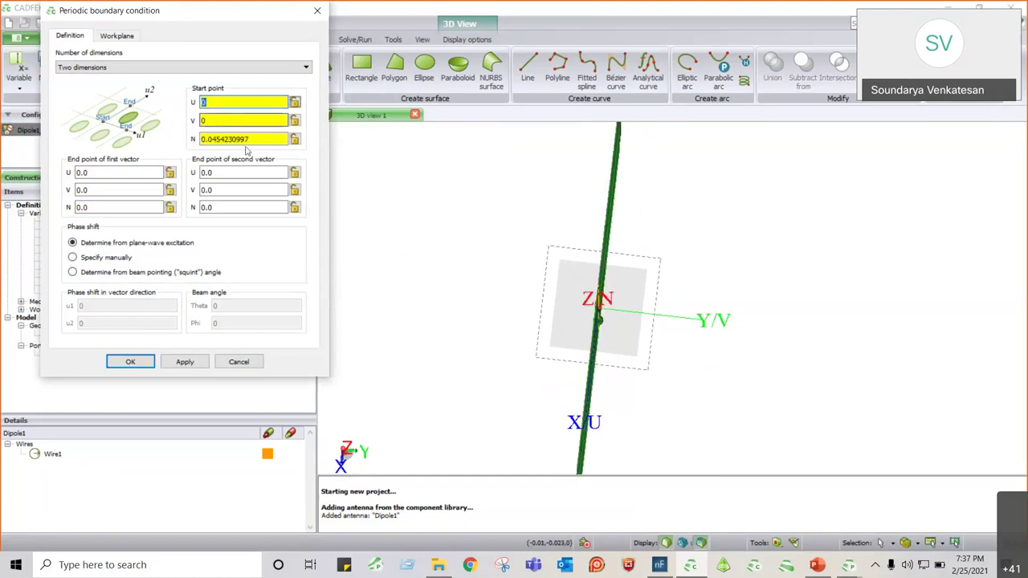
{"action": "type", "text": "-0.1"}
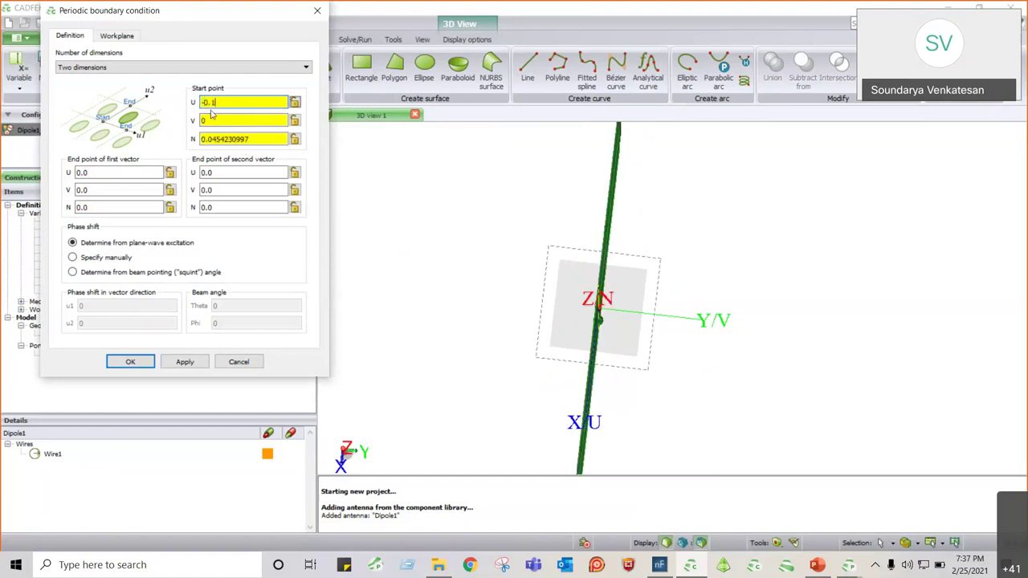
{"action": "left_click", "coordinate": [211, 121]}
{"action": "type", "text": "-0.1"}
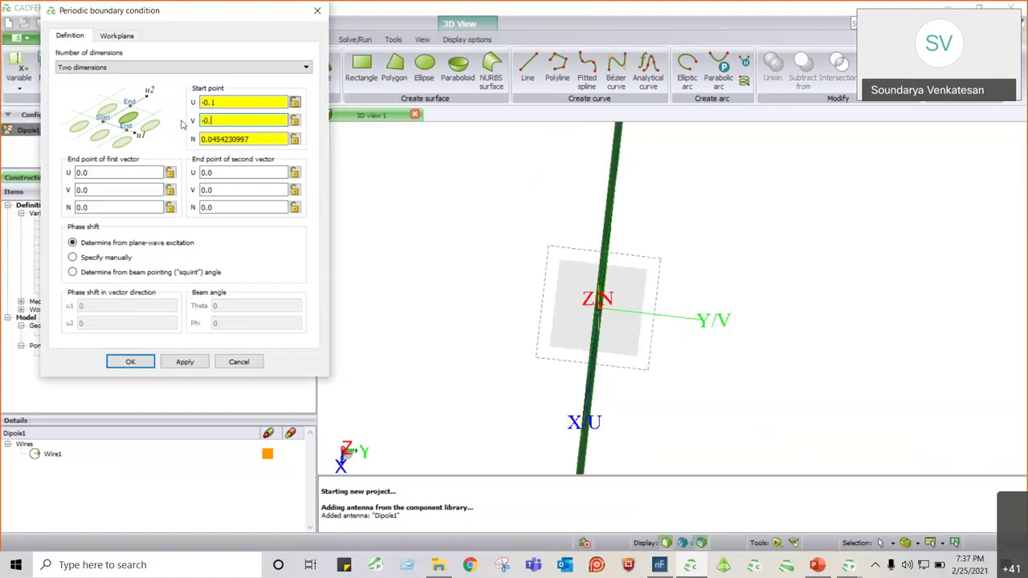
{"action": "left_click", "coordinate": [672, 296]}
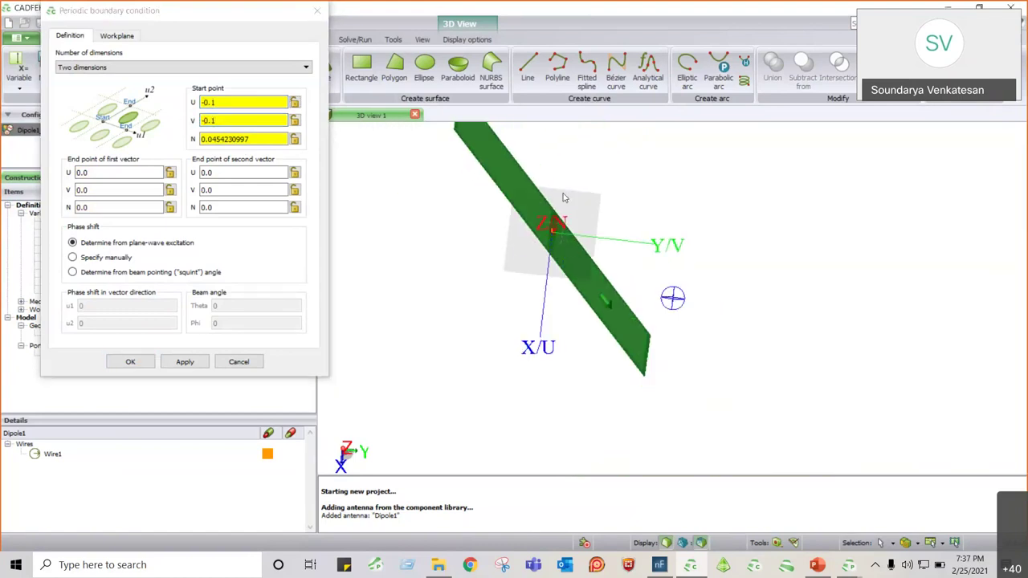
Set the first periodic-boundary vector's end point to U -0.1, V -0.1
{"action": "left_click", "coordinate": [96, 173]}
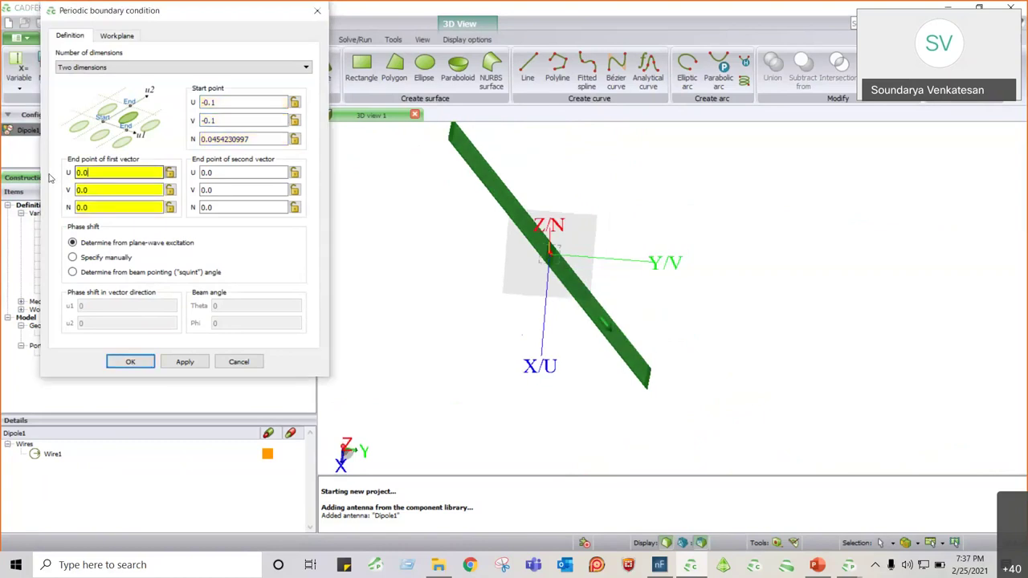
{"action": "type", "text": "0.1"}
{"action": "left_click", "coordinate": [90, 190]}
{"action": "type", "text": "-0.1"}
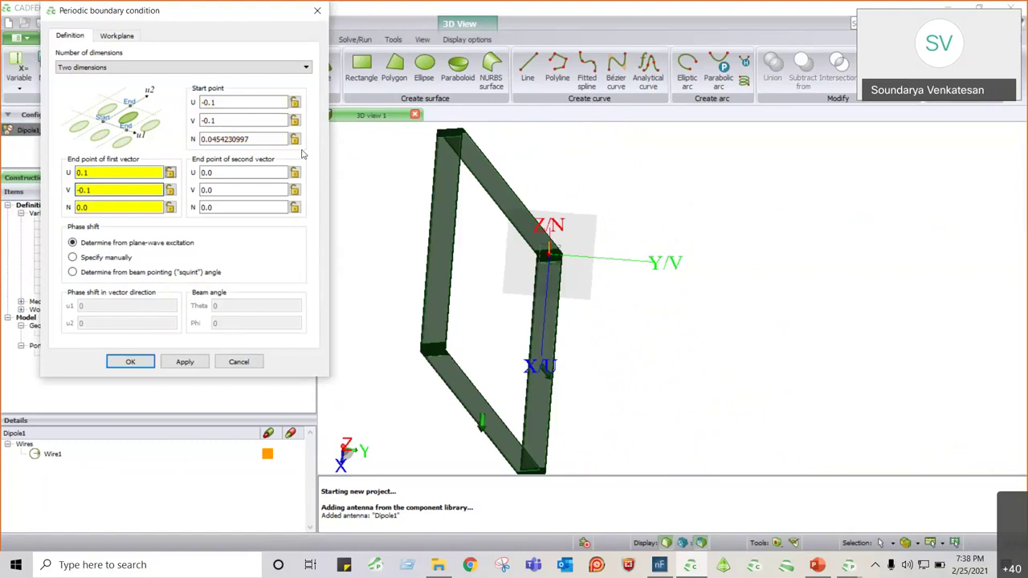
{"action": "left_click_drag", "start_coordinate": [402, 205], "coordinate": [551, 295]}
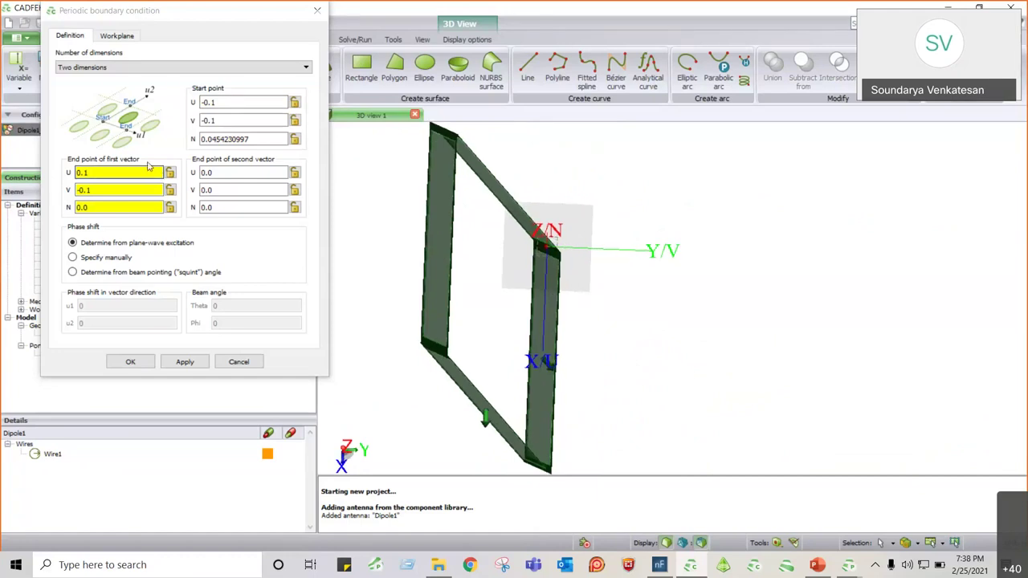
{"action": "double_click", "coordinate": [83, 172]}
{"action": "left_click_drag", "start_coordinate": [83, 173], "coordinate": [25, 176]}
{"action": "type", "text": "-0.1"}
{"action": "double_click", "coordinate": [77, 190]}
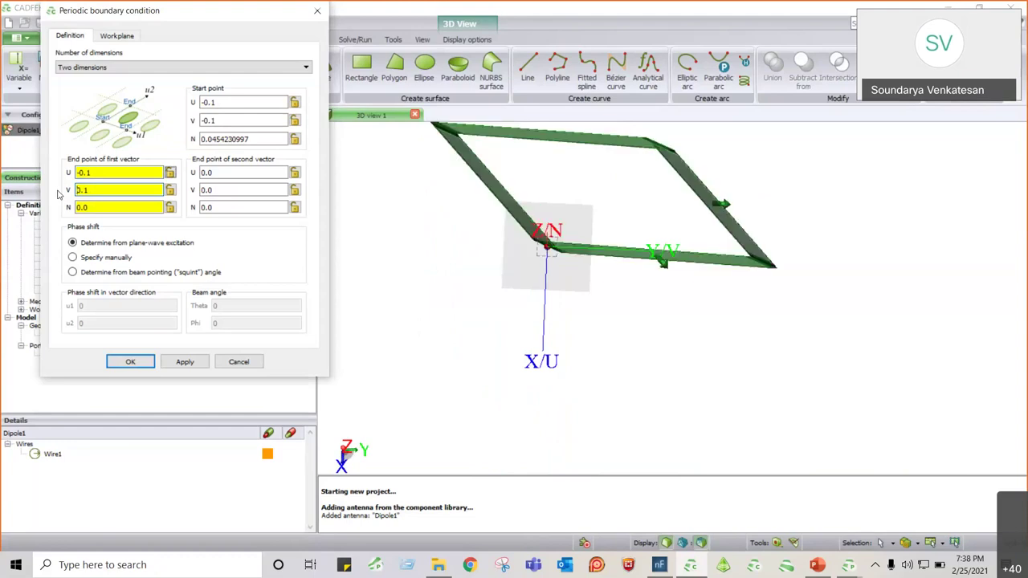
{"action": "left_click", "coordinate": [254, 189]}
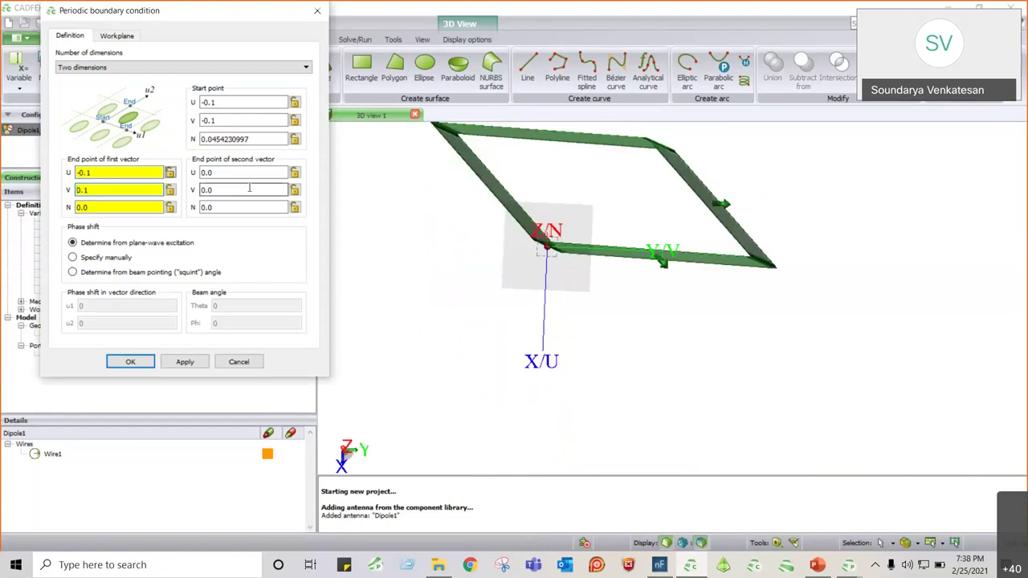
Set the second vector's end to U 0.1, V -0.1, review the Workplane, then cancel the boundary
{"action": "double_click", "coordinate": [232, 172]}
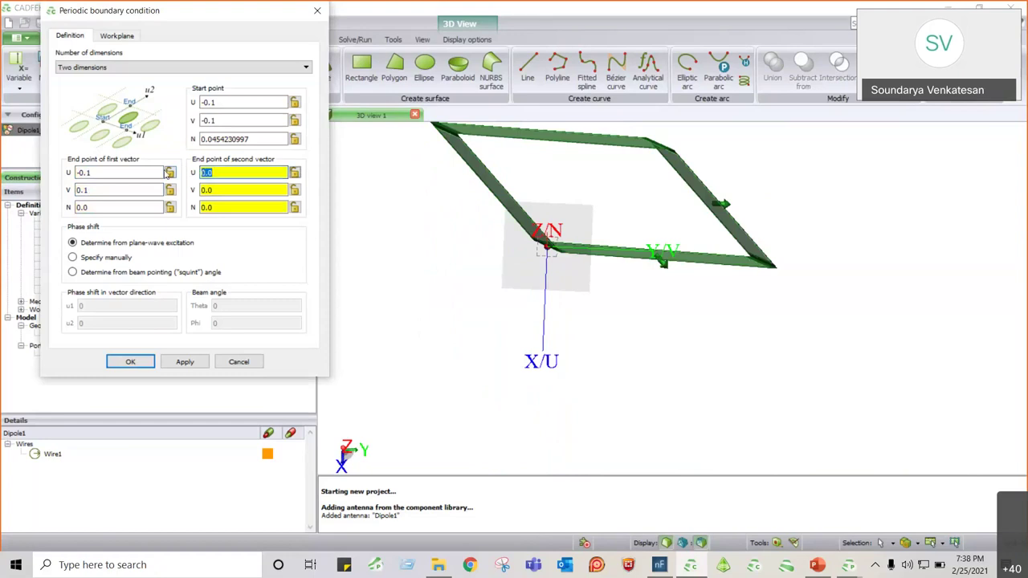
{"action": "type", "text": "0.1"}
{"action": "key", "text": "Tab"}
{"action": "type", "text": "-0.1"}
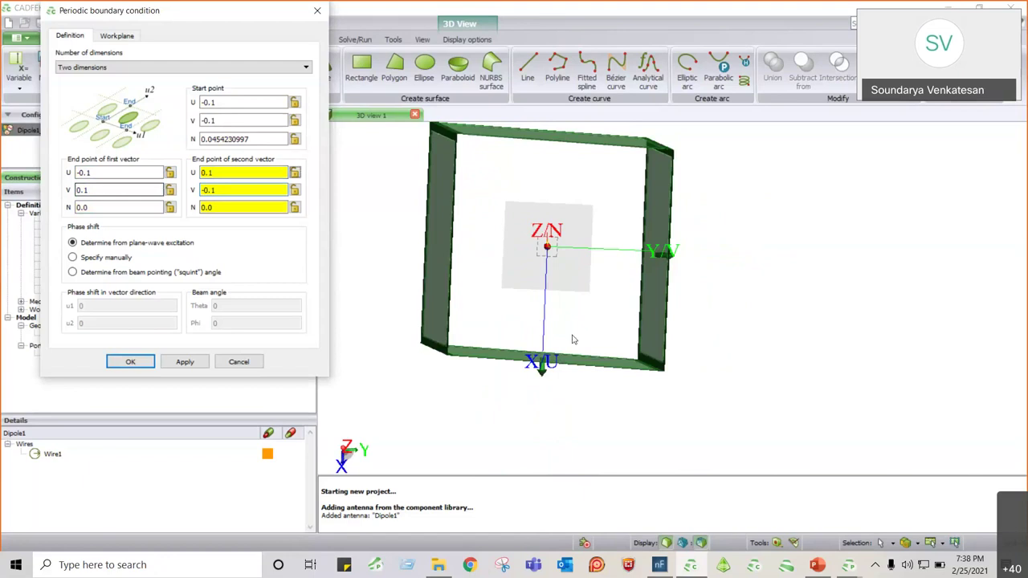
{"action": "left_click_drag", "start_coordinate": [573, 338], "coordinate": [684, 271]}
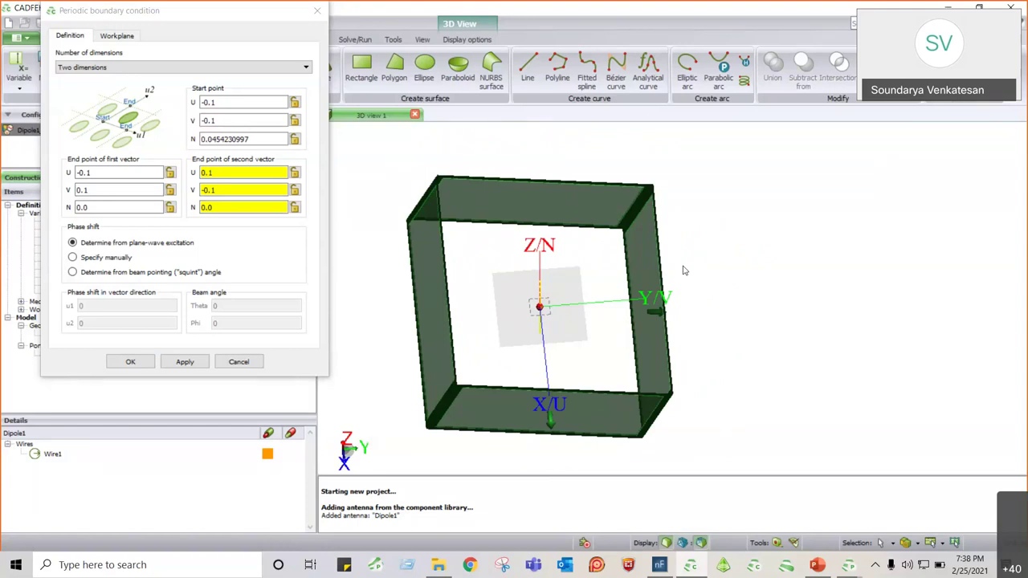
{"action": "scroll", "coordinate": [683, 271], "scroll_direction": "up", "scroll_amount": 1}
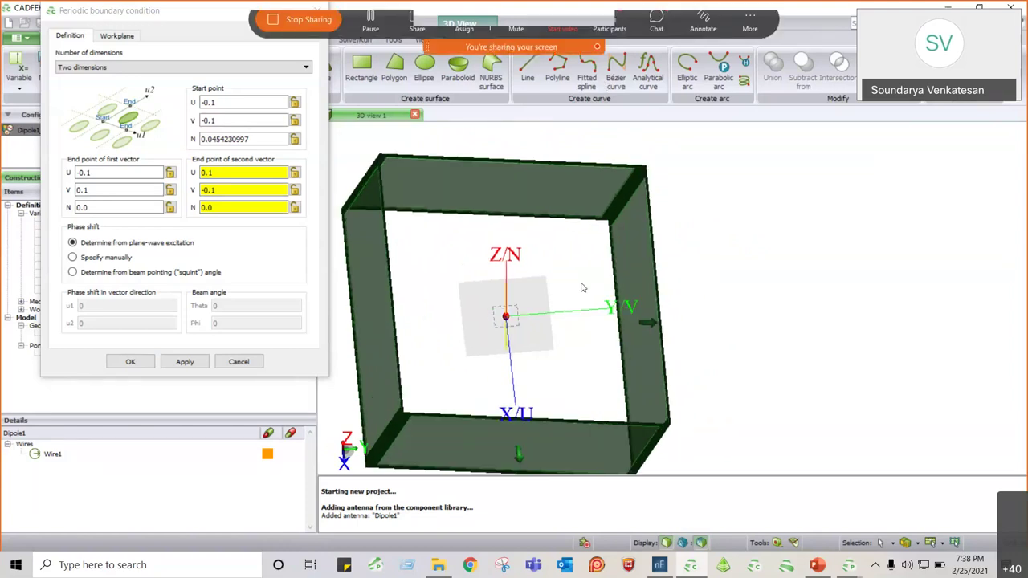
{"action": "left_click", "coordinate": [119, 37]}
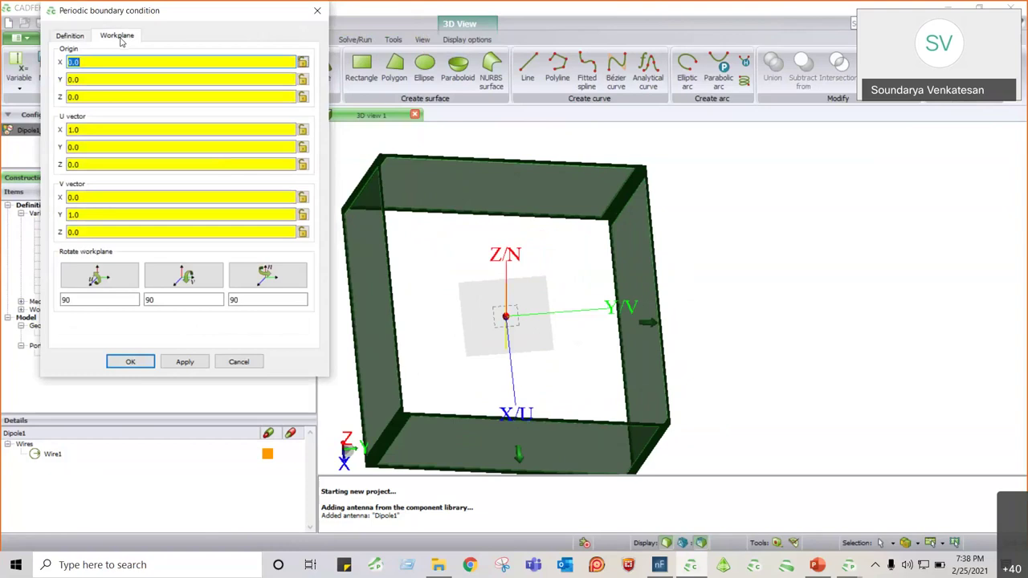
{"action": "left_click", "coordinate": [318, 11]}
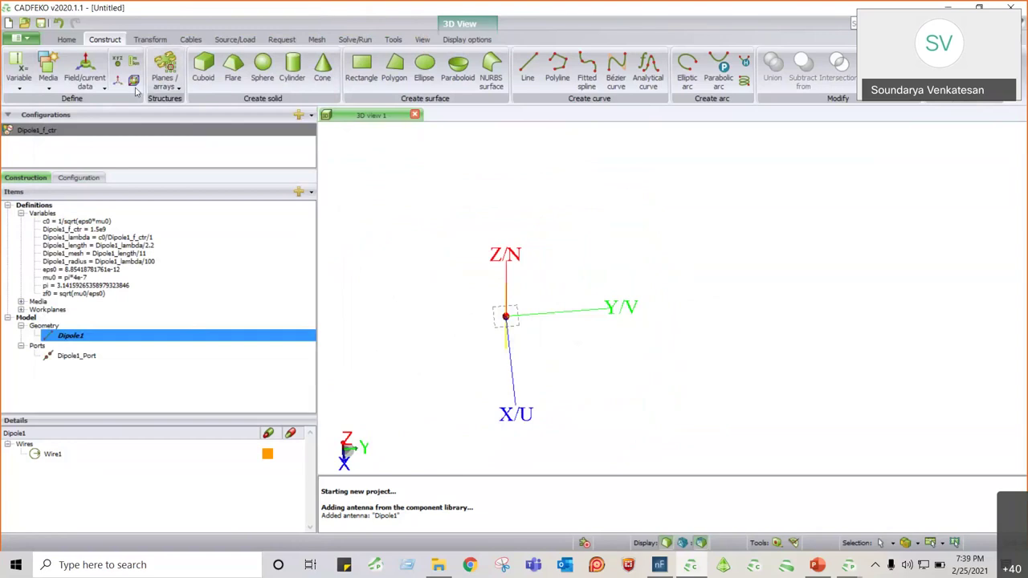
Start a linear/planar array with 5 U and 5 V elements and X offset 0.01
{"action": "left_click", "coordinate": [165, 84]}
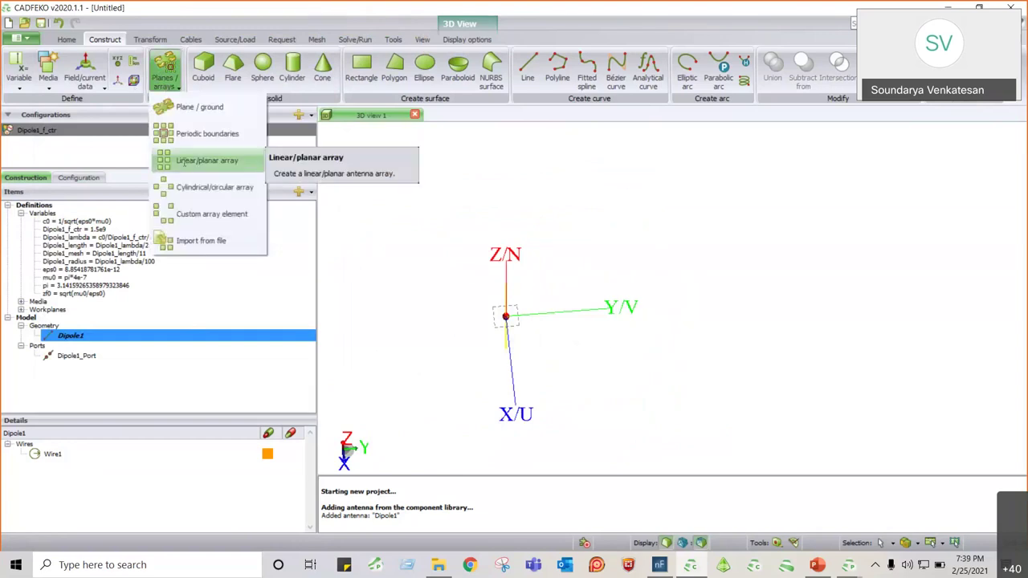
{"action": "left_click", "coordinate": [183, 161]}
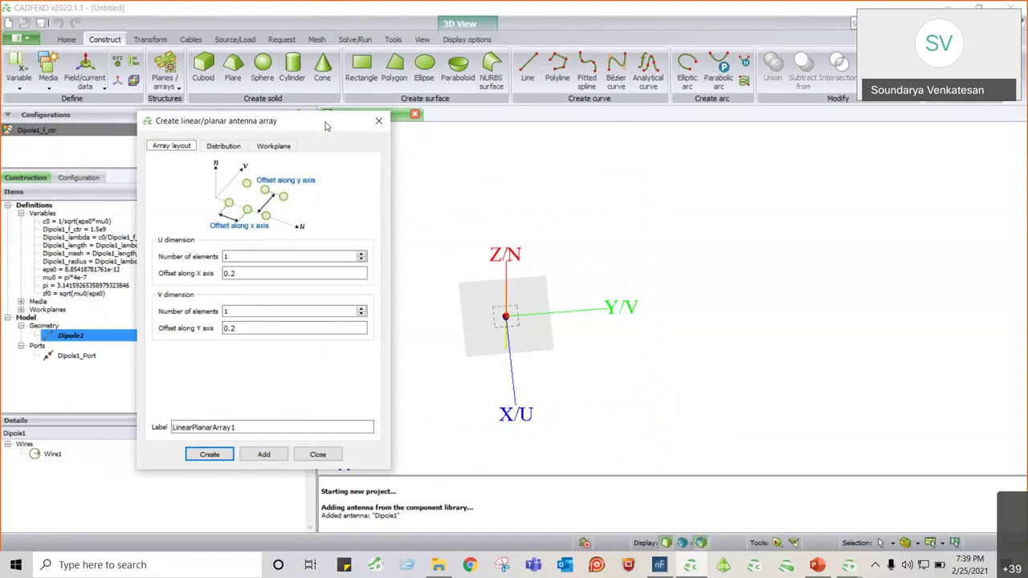
{"action": "left_click_drag", "start_coordinate": [260, 273], "coordinate": [153, 271]}
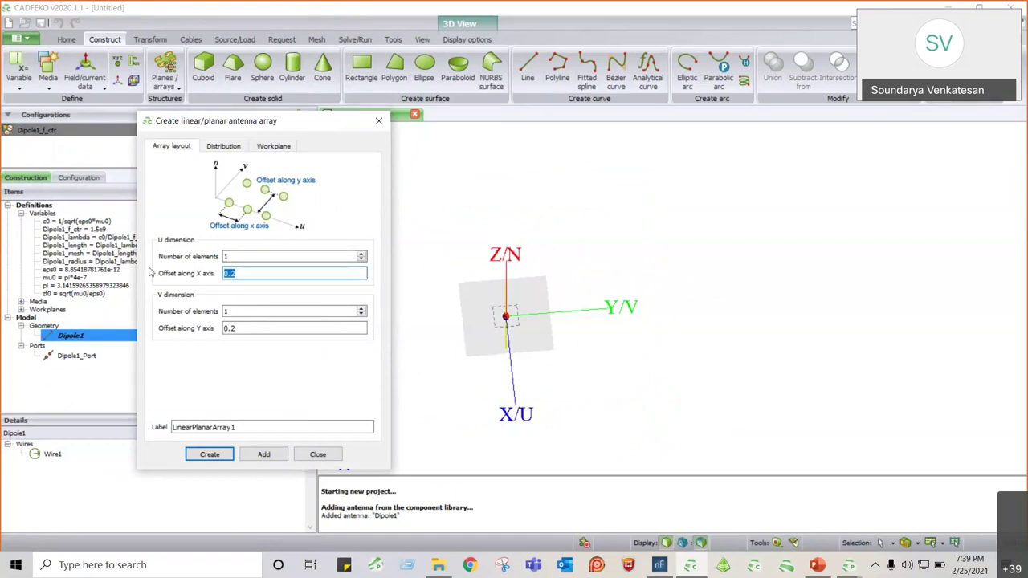
{"action": "key", "text": "shift+Tab"}
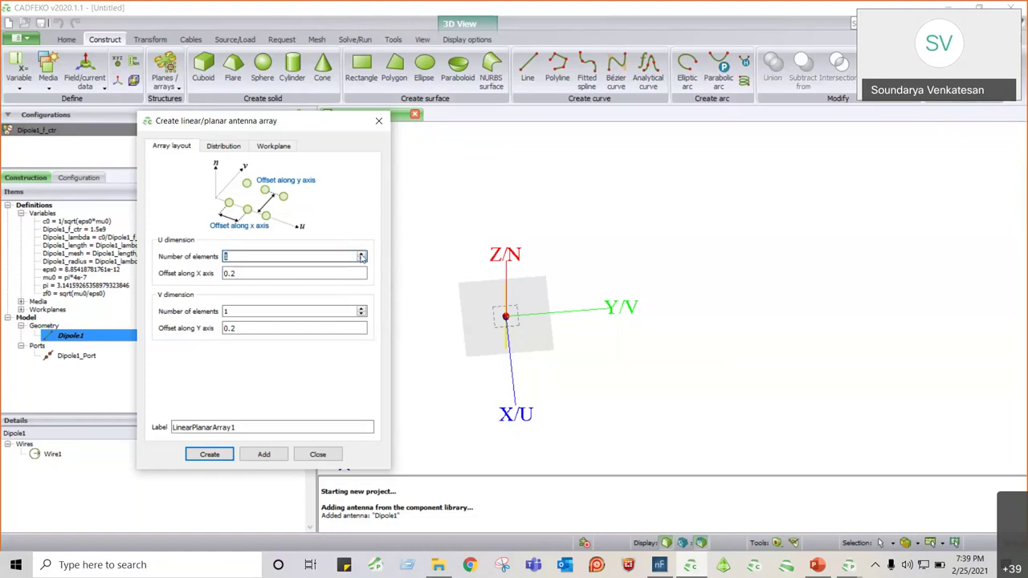
{"action": "left_click", "coordinate": [361, 309]}
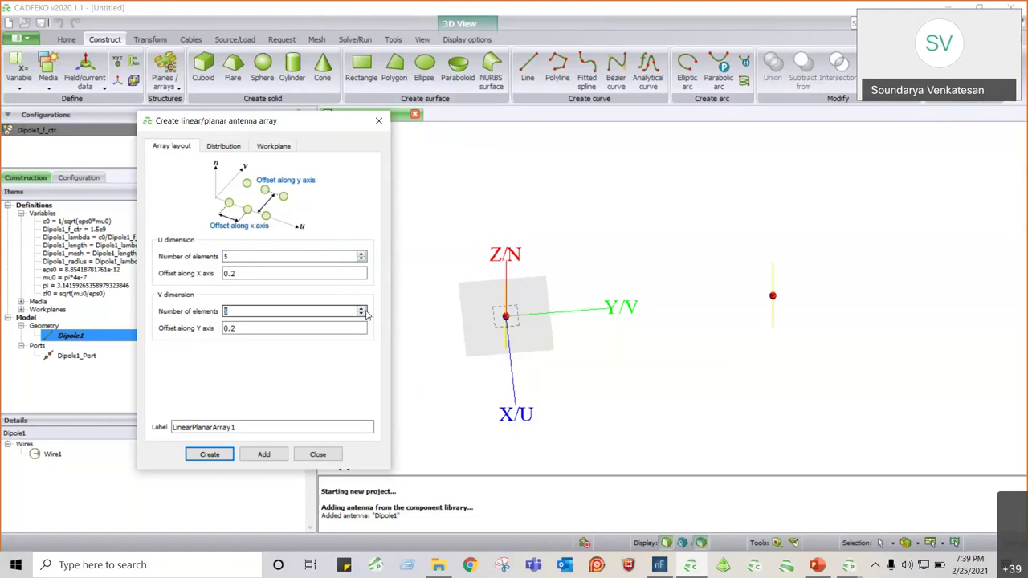
{"action": "key", "text": "shift+Tab"}
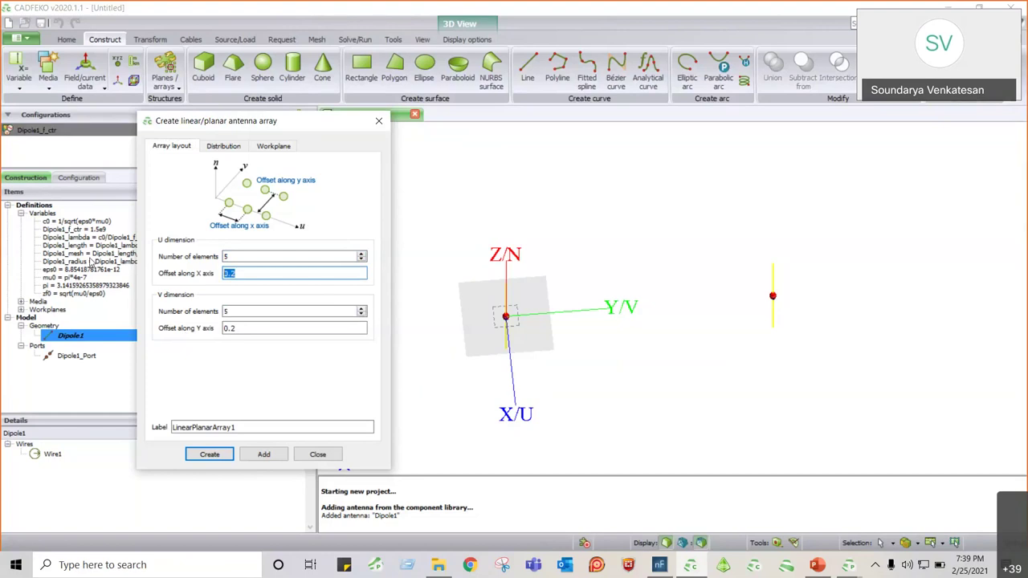
{"action": "type", "text": "0"}
{"action": "type", "text": ".00"}
{"action": "type", "text": "1"}
Set the Y offset to 0.01, check the 5 × 5 preview, and open the Distribution settings
{"action": "left_click_drag", "start_coordinate": [439, 343], "coordinate": [672, 370]}
{"action": "double_click", "coordinate": [229, 327]}
{"action": "type", "text": "0.00"}
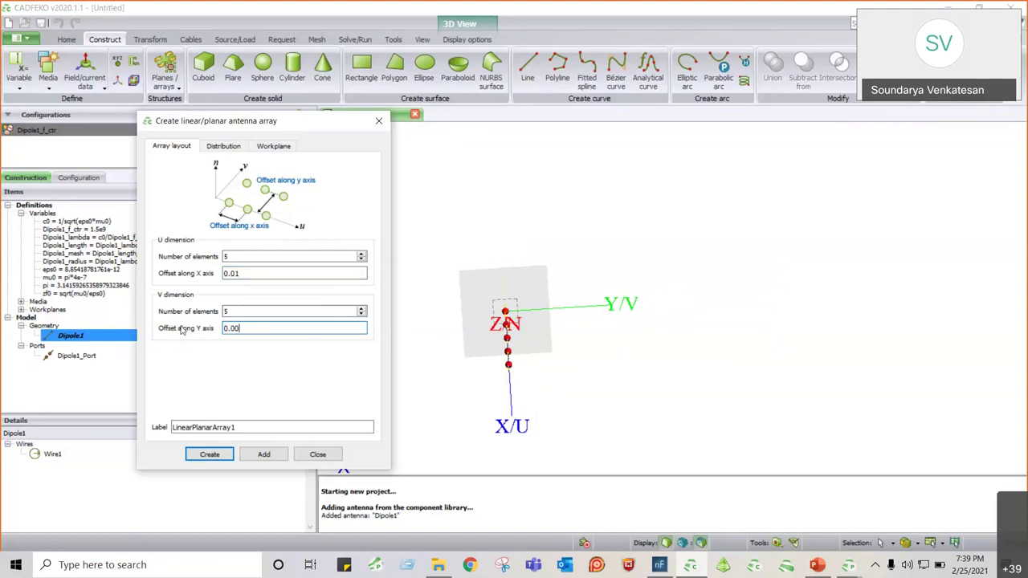
{"action": "type", "text": "1"}
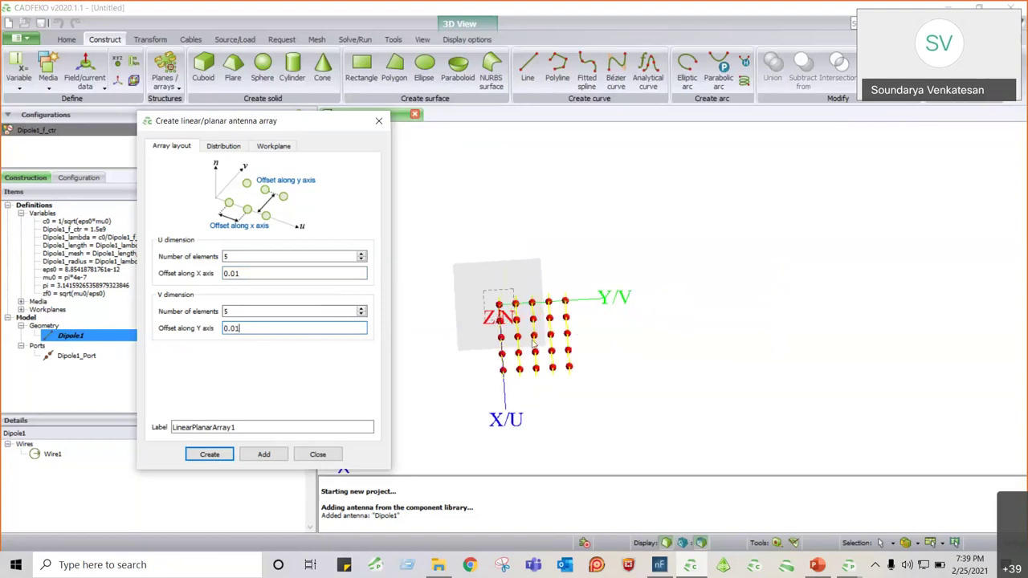
{"action": "scroll", "coordinate": [543, 389], "scroll_direction": "up", "scroll_amount": 3}
{"action": "left_click_drag", "start_coordinate": [544, 389], "coordinate": [776, 333]}
{"action": "scroll", "coordinate": [722, 345], "scroll_direction": "up", "scroll_amount": 2}
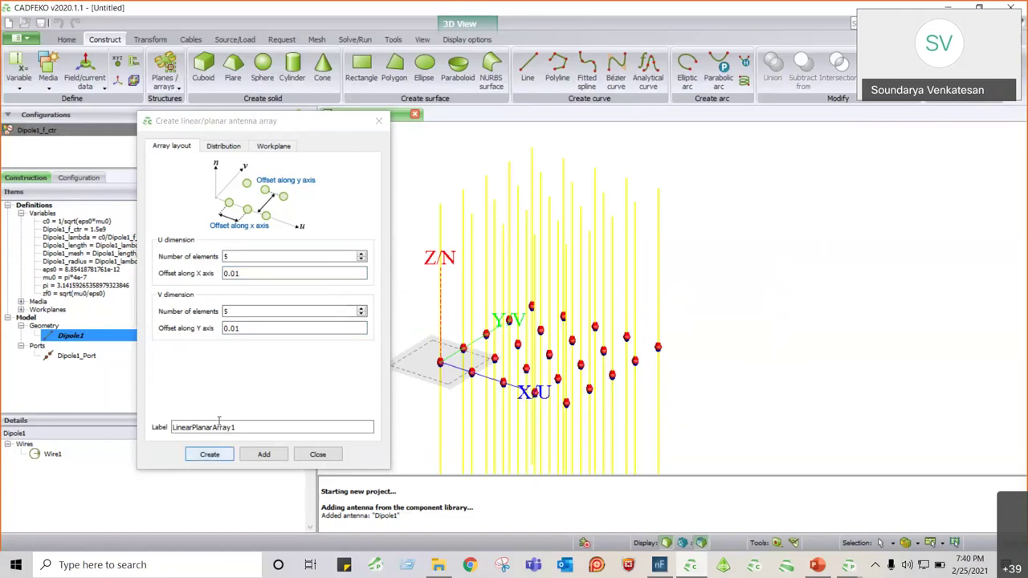
{"action": "left_click", "coordinate": [224, 147]}
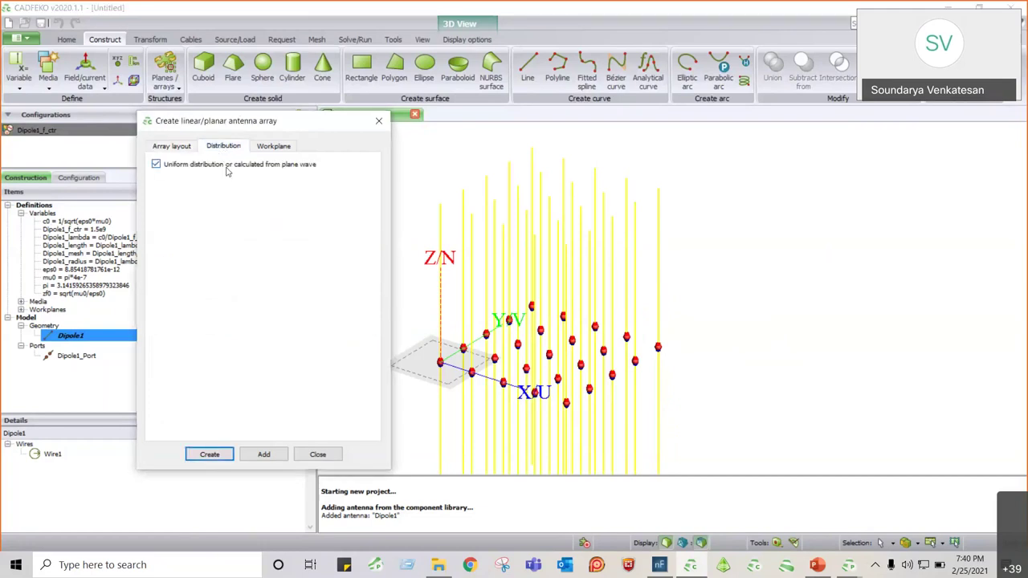
Turn off uniform distribution, review the 25 per-element excitations, and cancel the excitation import
{"action": "left_click", "coordinate": [227, 165]}
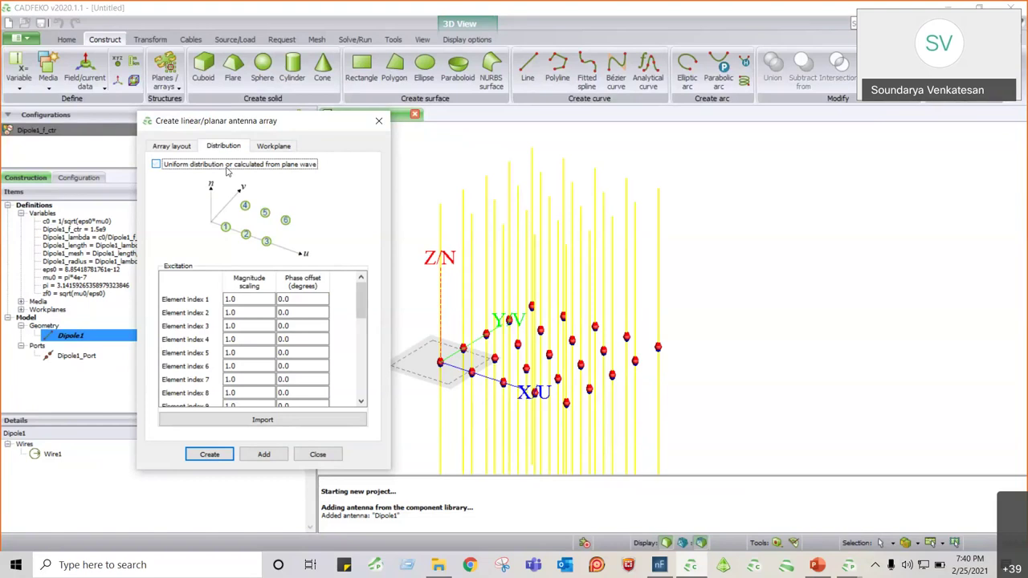
{"action": "scroll", "coordinate": [222, 353], "scroll_direction": "down", "scroll_amount": 6}
{"action": "left_click", "coordinate": [228, 333]}
{"action": "scroll", "coordinate": [228, 332], "scroll_direction": "up", "scroll_amount": 1}
{"action": "left_click", "coordinate": [262, 419]}
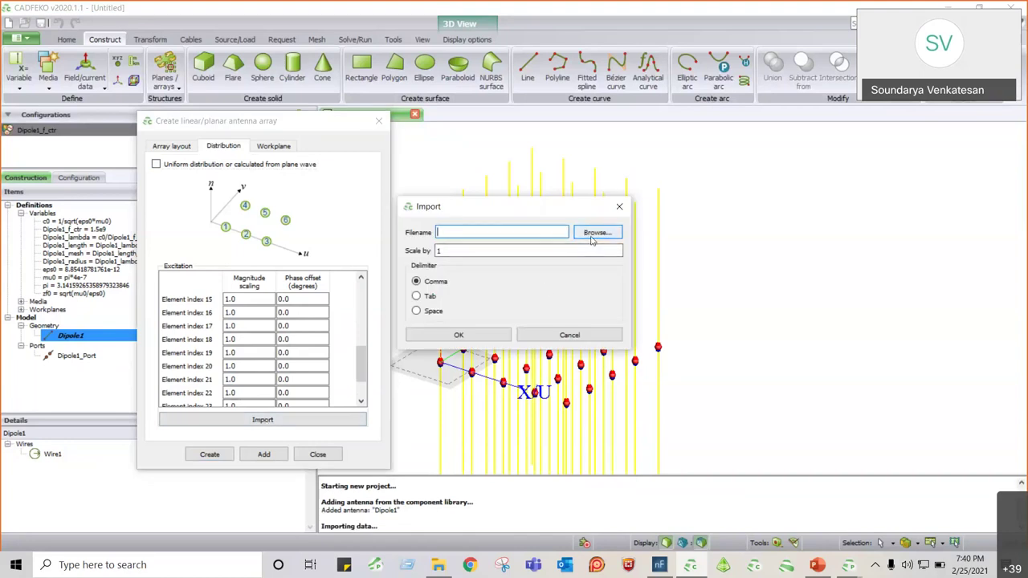
{"action": "left_click", "coordinate": [619, 206]}
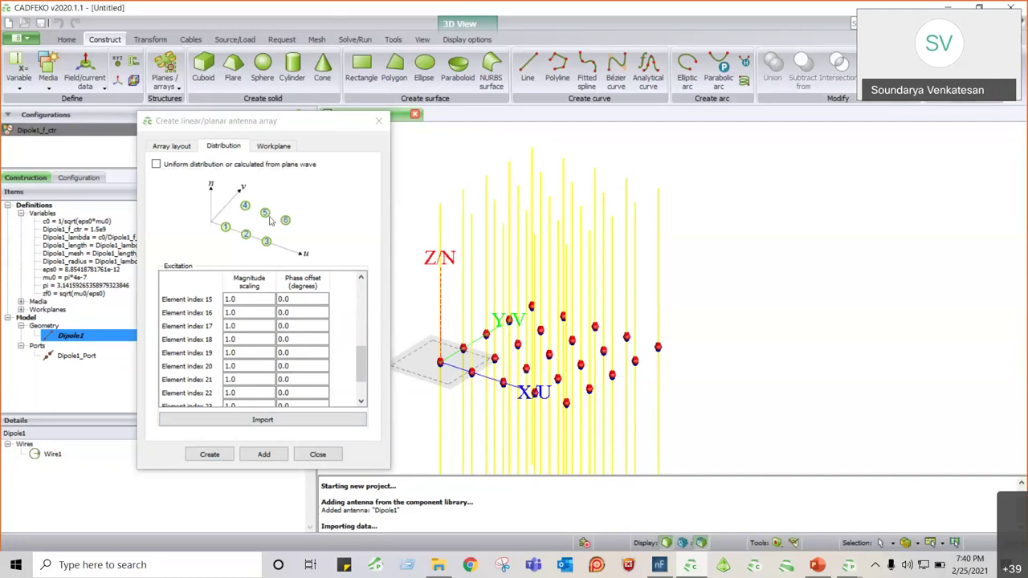
{"action": "left_click", "coordinate": [172, 146]}
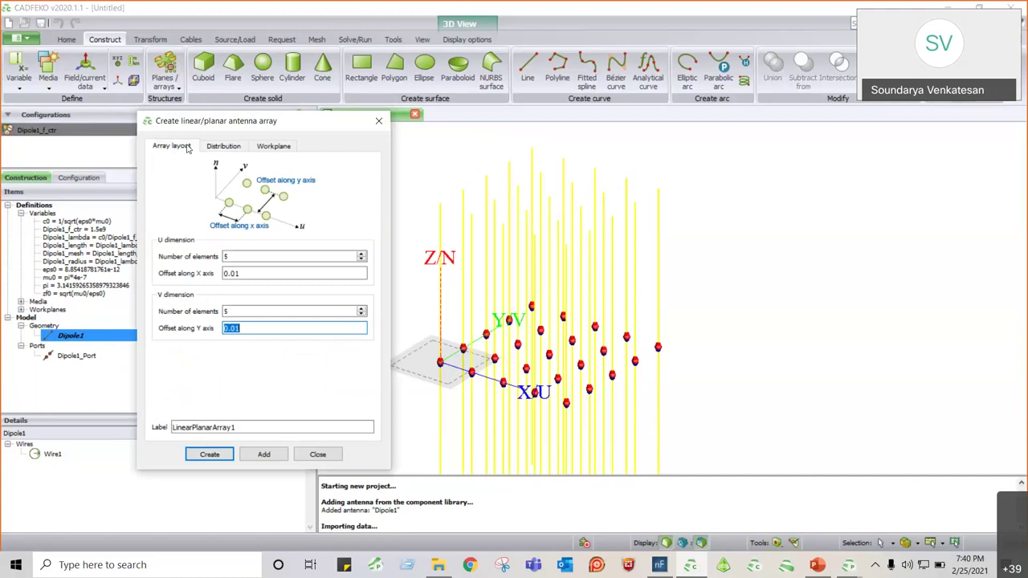
{"action": "left_click", "coordinate": [208, 455]}
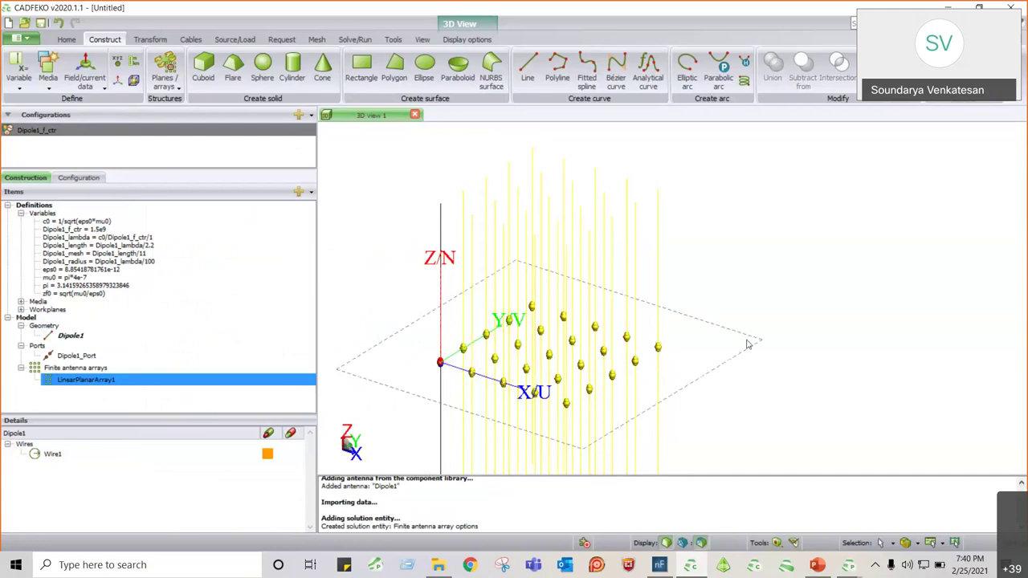
{"action": "left_click_drag", "start_coordinate": [747, 344], "coordinate": [486, 369]}
{"action": "scroll", "coordinate": [491, 235], "scroll_direction": "up", "scroll_amount": 6}
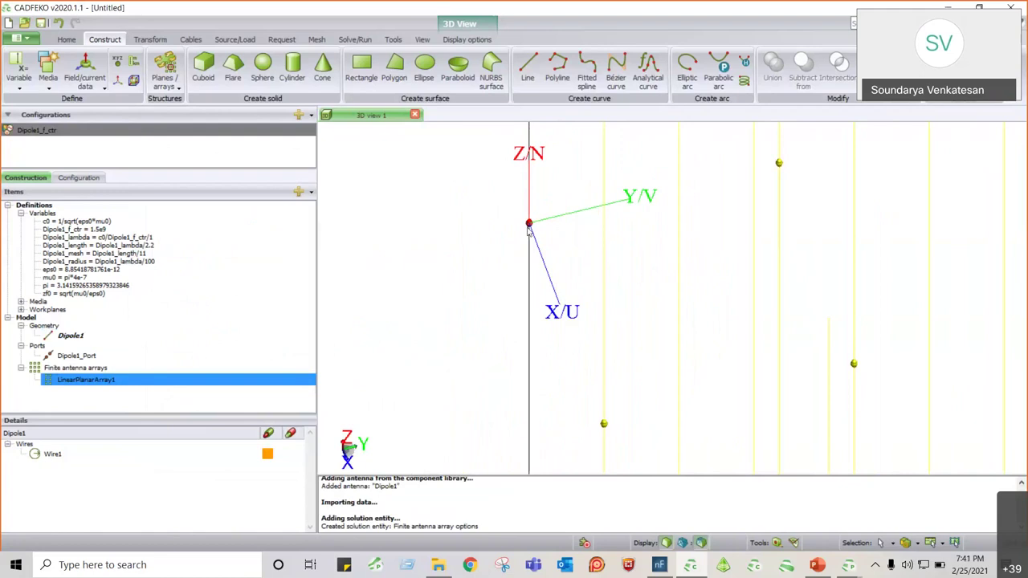
{"action": "scroll", "coordinate": [527, 229], "scroll_direction": "down", "scroll_amount": 3}
{"action": "scroll", "coordinate": [527, 228], "scroll_direction": "down", "scroll_amount": 4}
{"action": "scroll", "coordinate": [574, 148], "scroll_direction": "up", "scroll_amount": 4}
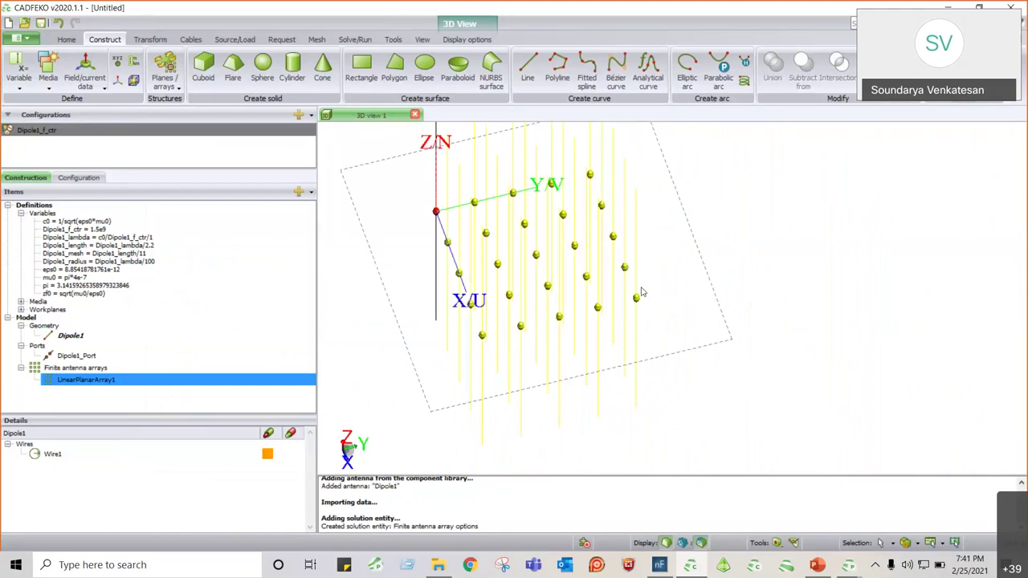
{"action": "right_click", "coordinate": [68, 385]}
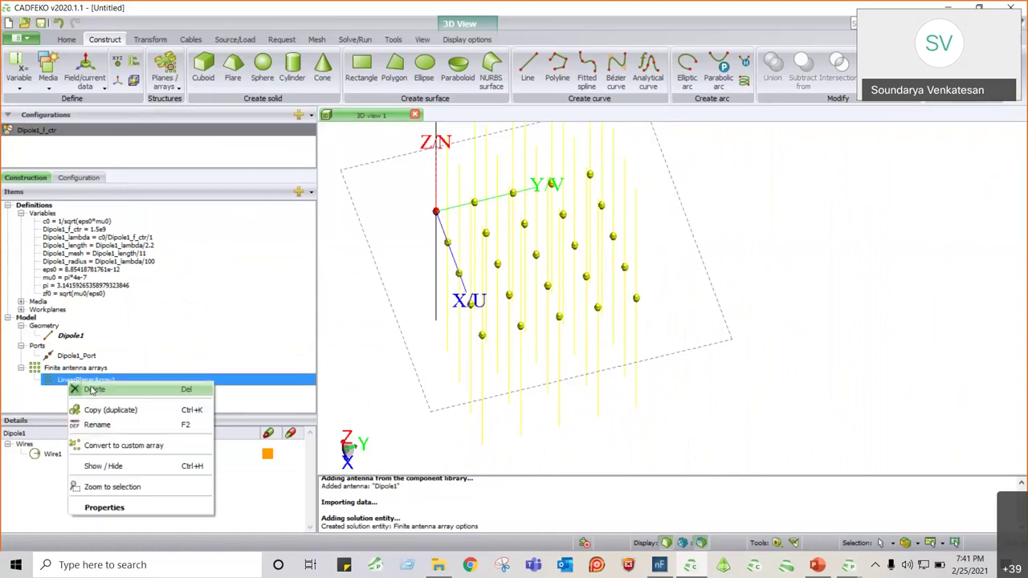
{"action": "left_click", "coordinate": [104, 446]}
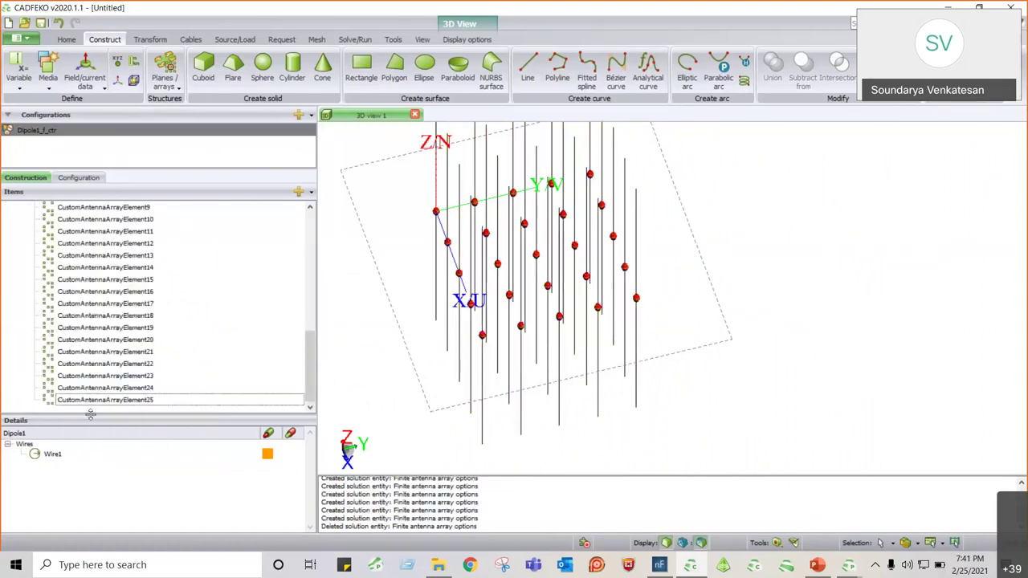
{"action": "left_click", "coordinate": [120, 304]}
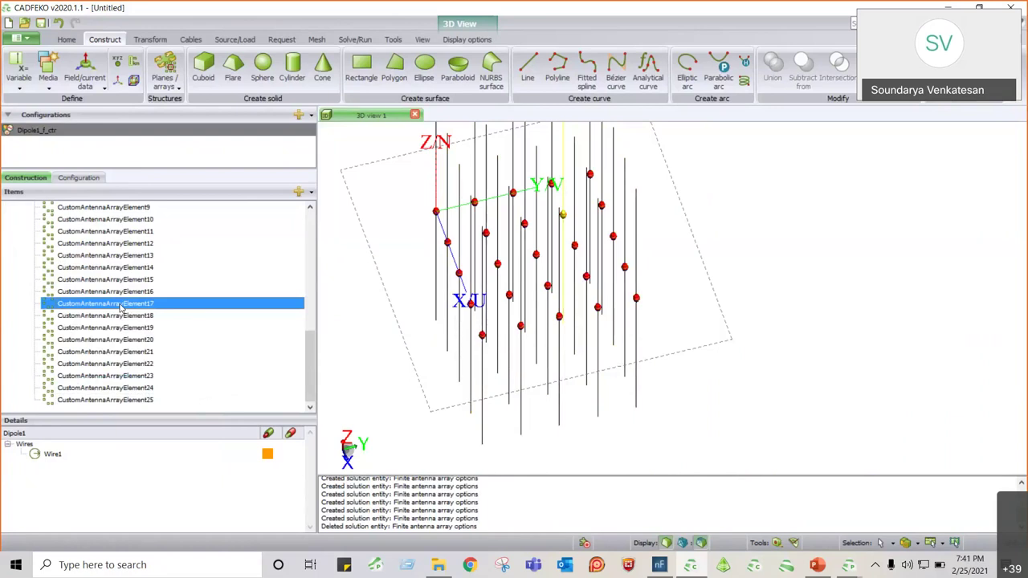
{"action": "scroll", "coordinate": [120, 307], "scroll_direction": "up", "scroll_amount": 10}
{"action": "left_click", "coordinate": [155, 361]}
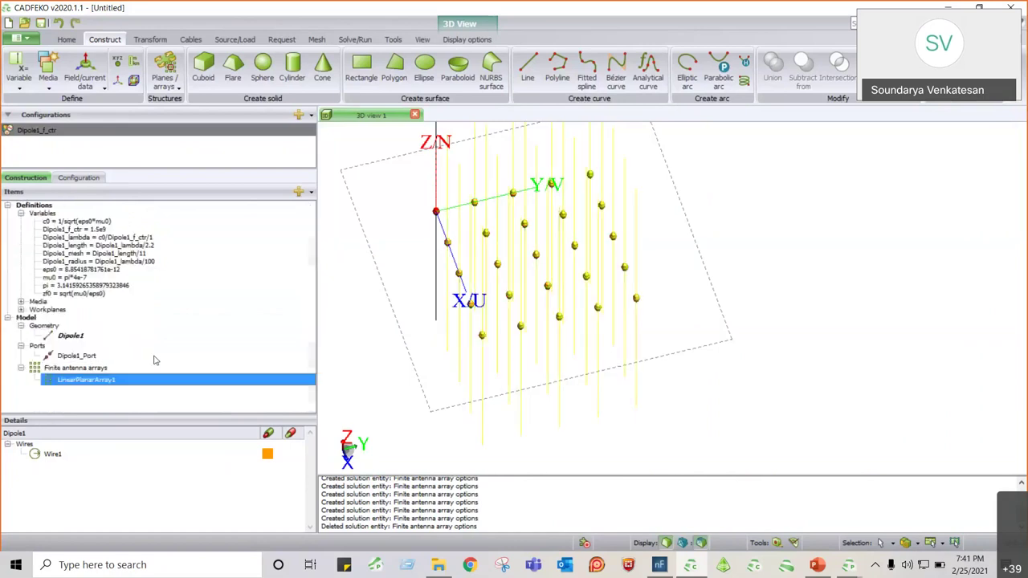
{"action": "left_click", "coordinate": [691, 271]}
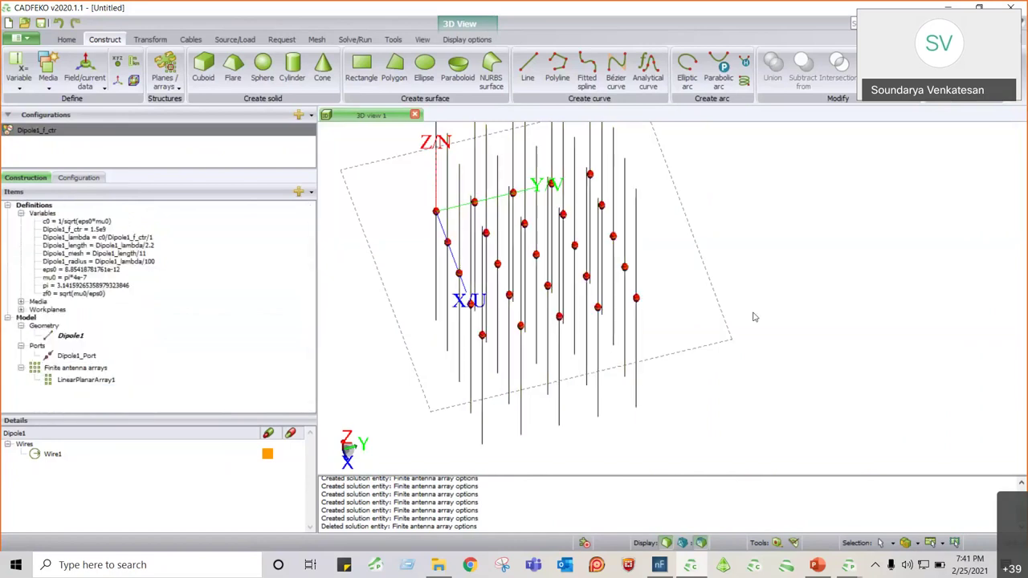
{"action": "left_click", "coordinate": [79, 177]}
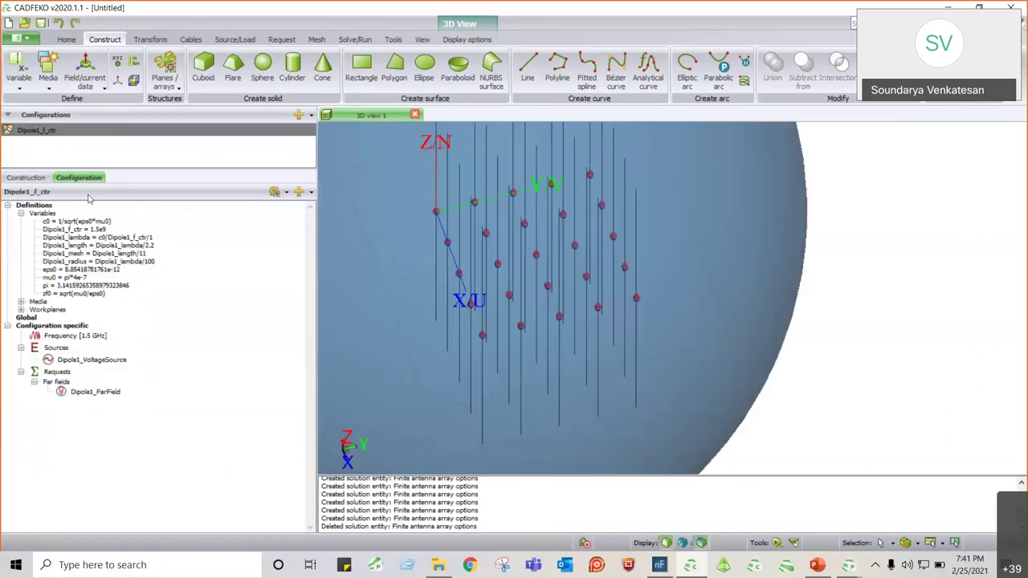
{"action": "left_click", "coordinate": [101, 391]}
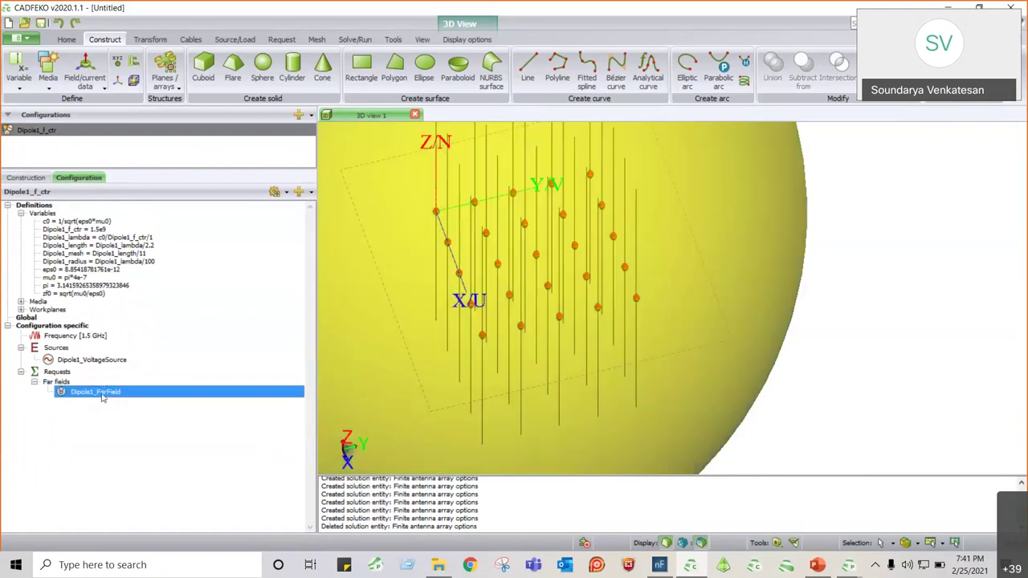
{"action": "left_click", "coordinate": [27, 177]}
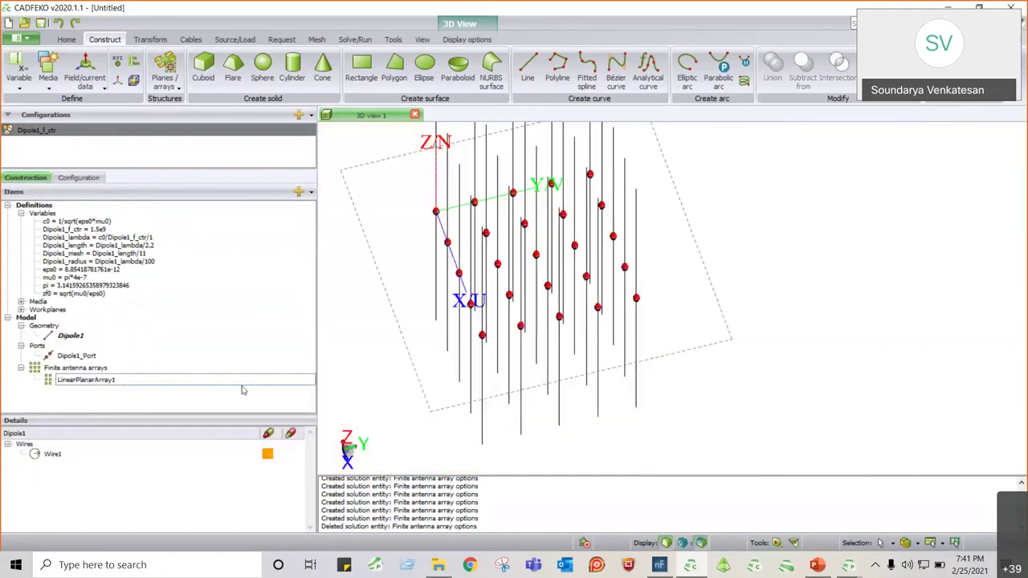
{"action": "left_click", "coordinate": [317, 40]}
Create the mesh for the whole dipole array model
{"action": "left_click", "coordinate": [30, 80]}
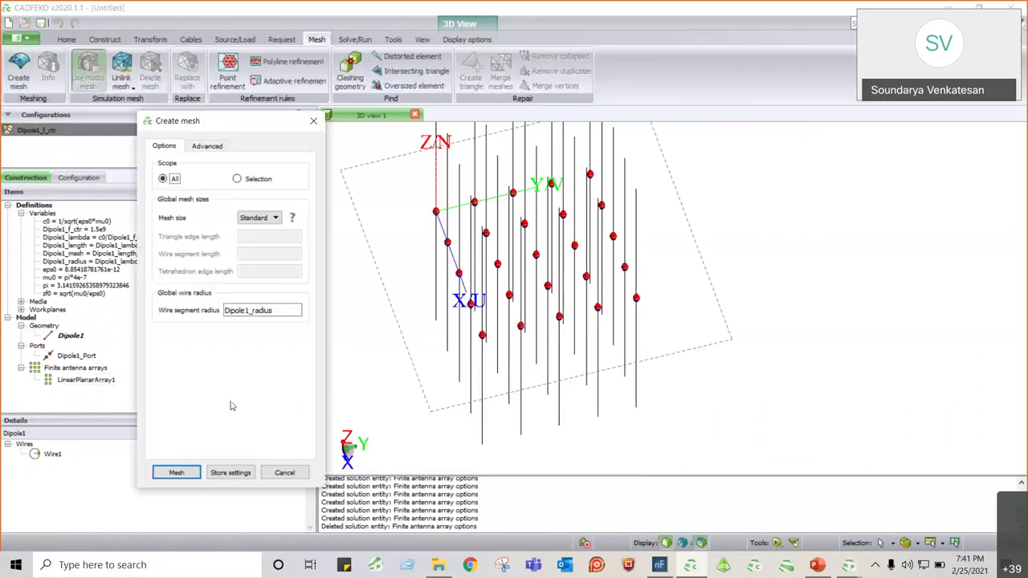
{"action": "left_click", "coordinate": [177, 473]}
{"action": "key", "text": "ctrl+1"}
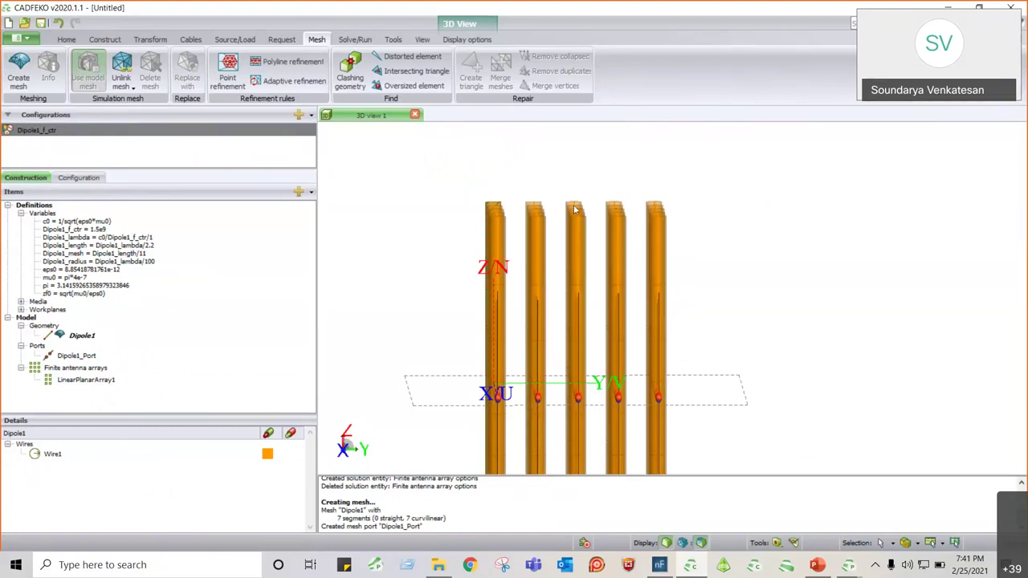
Save the project as c, run the Feko solver to completion, and launch POSTFEKO
{"action": "left_click", "coordinate": [354, 40]}
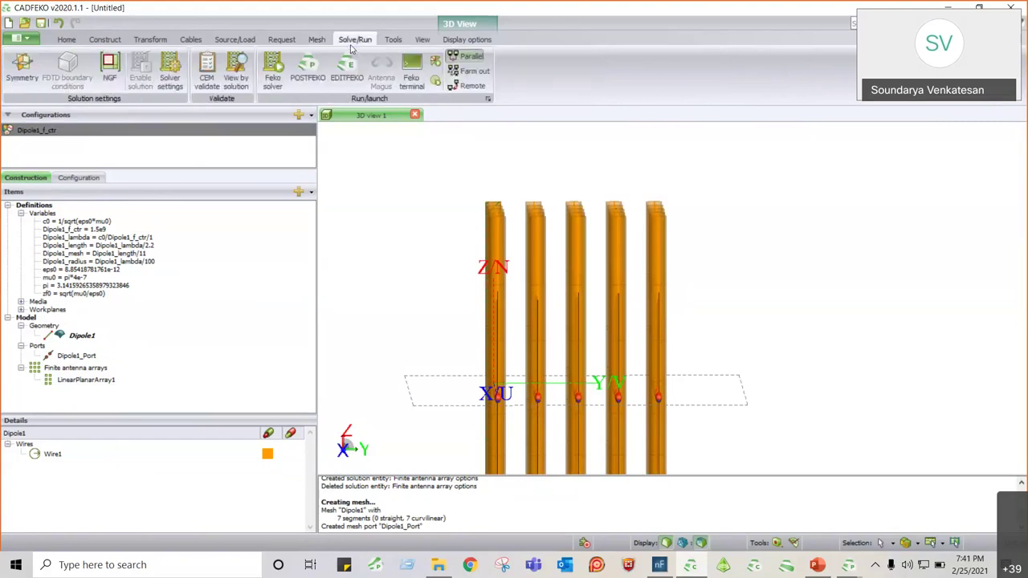
{"action": "left_click", "coordinate": [272, 86]}
{"action": "left_click", "coordinate": [496, 299]}
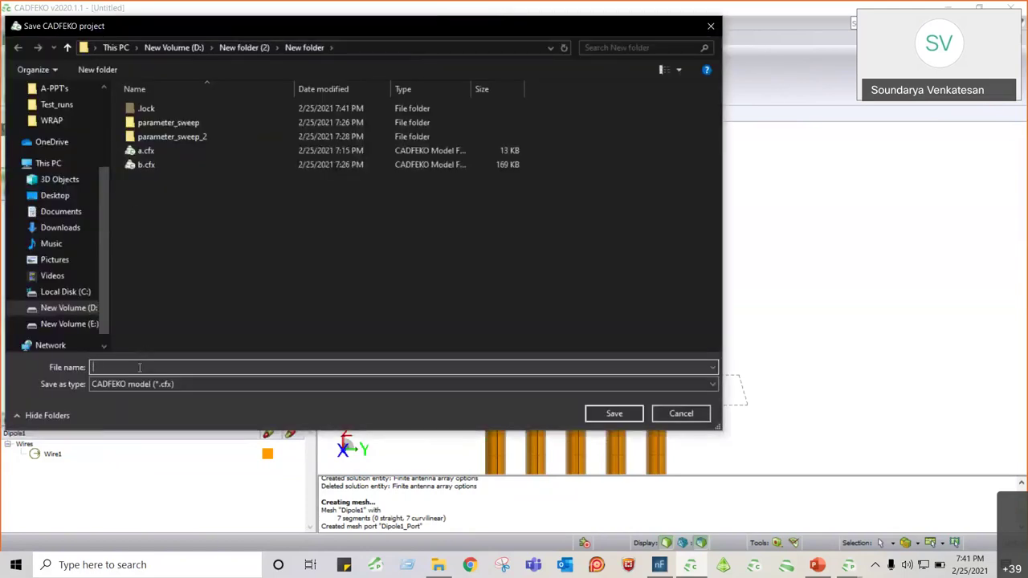
{"action": "type", "text": "c"}
{"action": "left_click", "coordinate": [610, 413]}
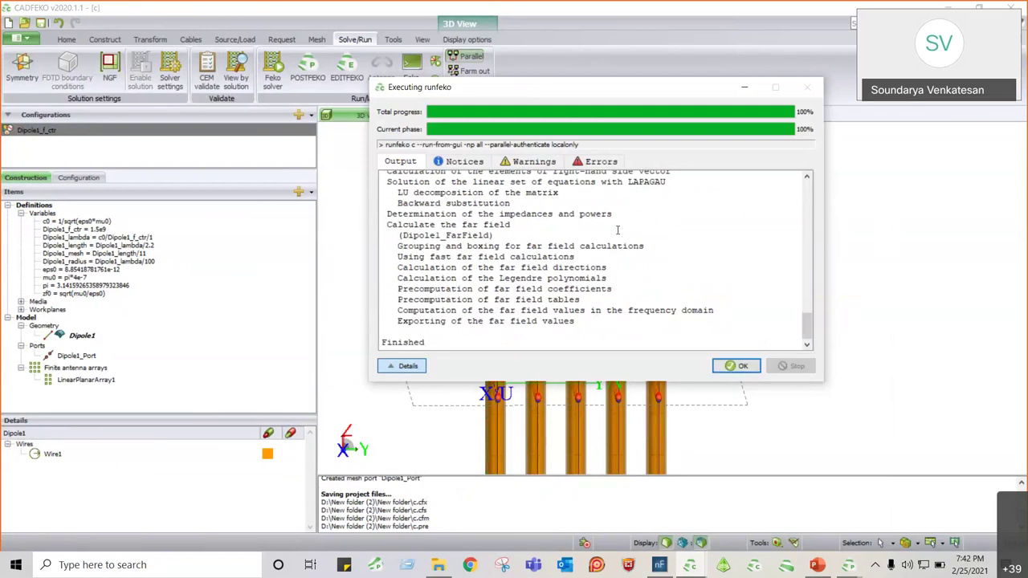
{"action": "left_click", "coordinate": [733, 368]}
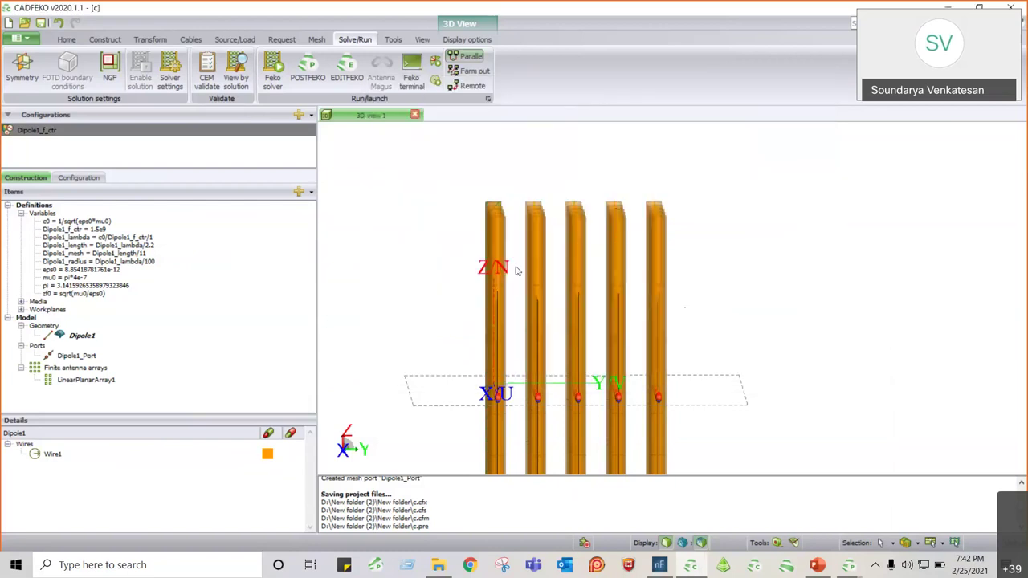
{"action": "left_click", "coordinate": [310, 83]}
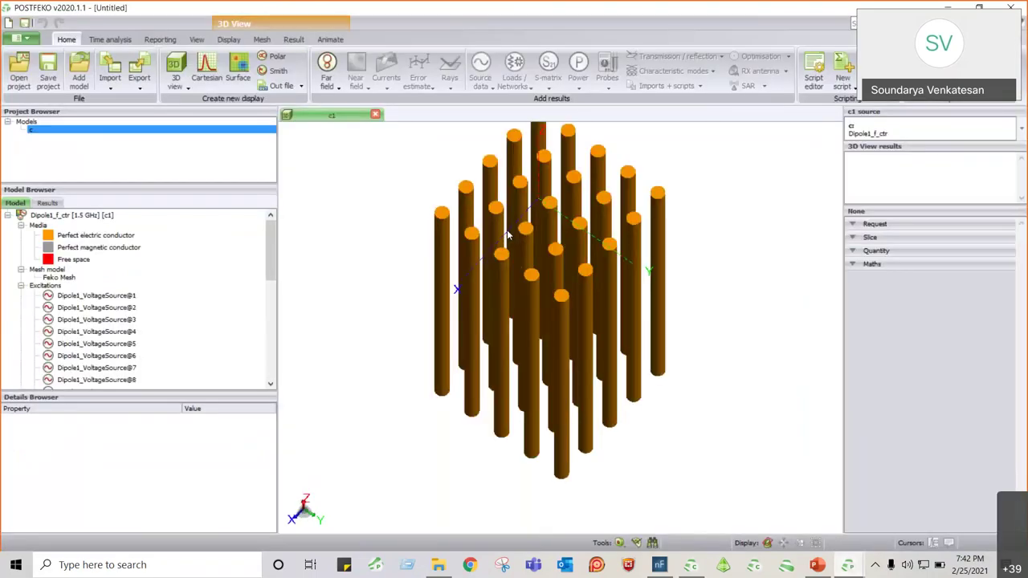
Orbit the 3D view to show the 5×5 dipole array from the front
{"action": "mouse_move", "coordinate": [507, 234]}
{"action": "middle_mouse_down"}
{"action": "mouse_move", "coordinate": [610, 353]}
{"action": "mouse_move", "coordinate": [653, 380]}
{"action": "mouse_move", "coordinate": [710, 193]}
{"action": "middle_mouse_up"}
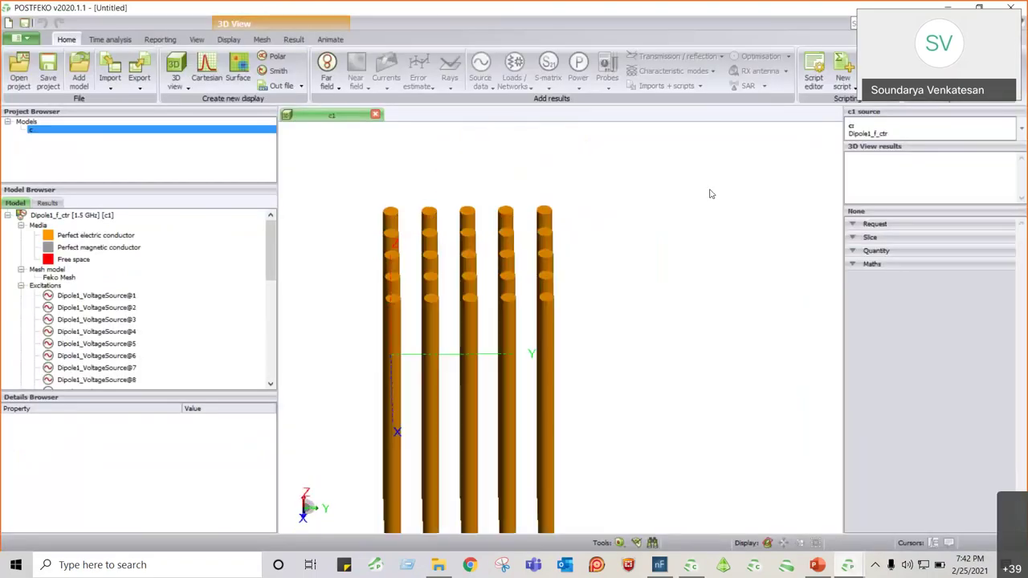
Plot the Dipole1_FarField total gain at 1.5 GHz in dBi in a new 3D view
{"action": "left_click", "coordinate": [208, 80]}
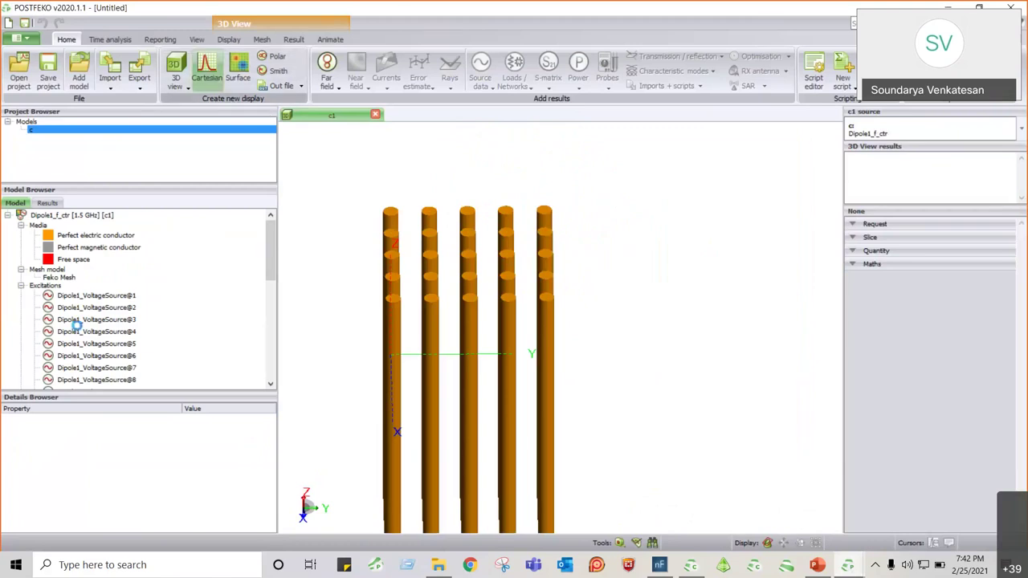
{"action": "scroll", "coordinate": [81, 321], "scroll_direction": "down", "scroll_amount": 8}
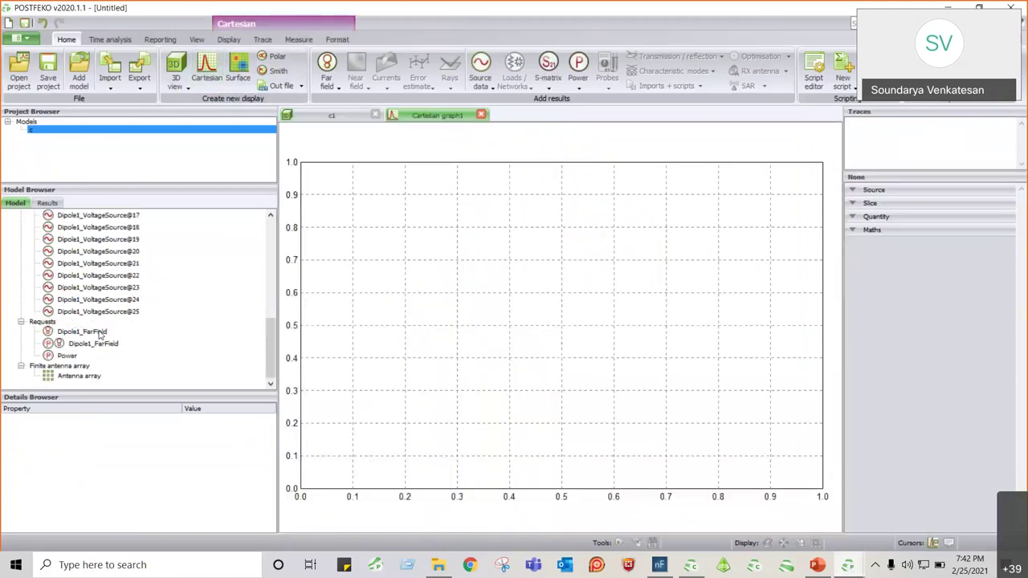
{"action": "left_click", "coordinate": [94, 332]}
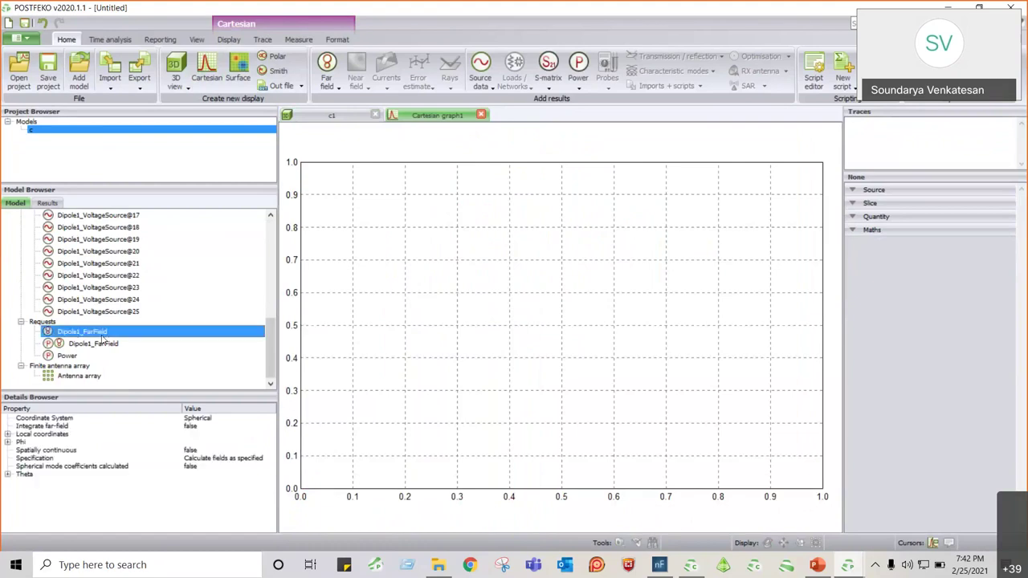
{"action": "right_click", "coordinate": [102, 335]}
{"action": "left_click", "coordinate": [181, 373]}
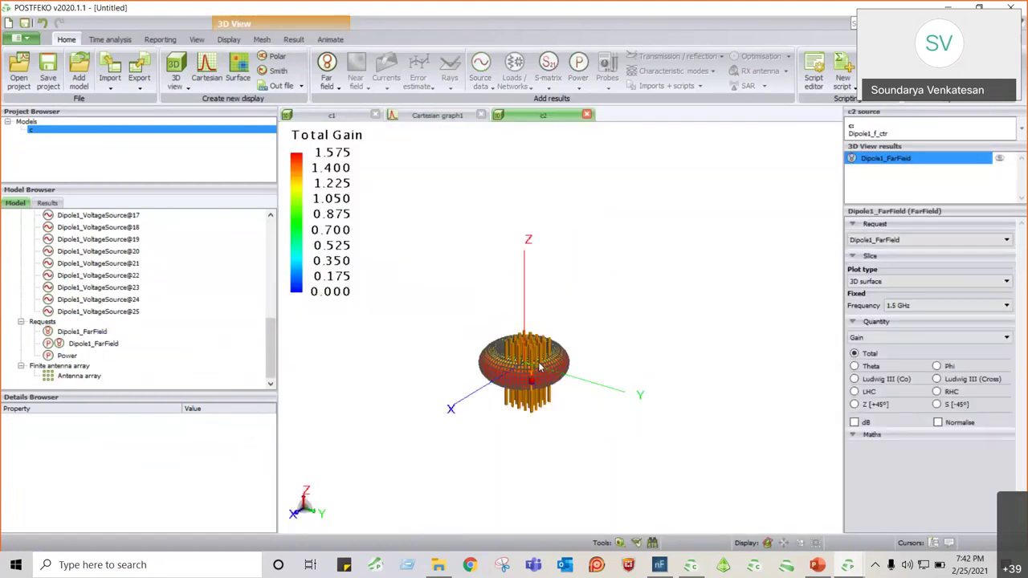
{"action": "left_click", "coordinate": [855, 422]}
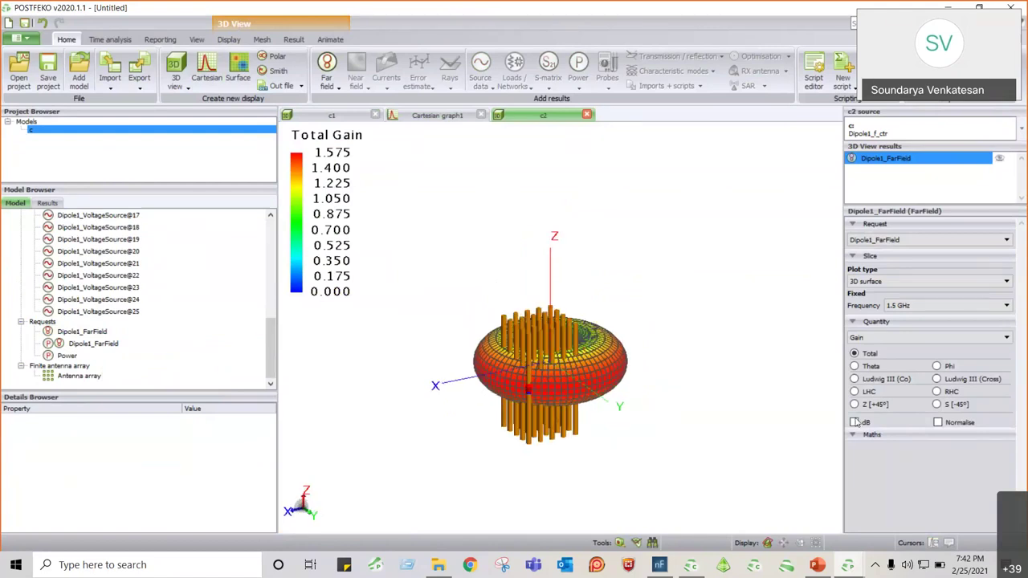
{"action": "left_click_drag", "start_coordinate": [785, 416], "coordinate": [474, 119]}
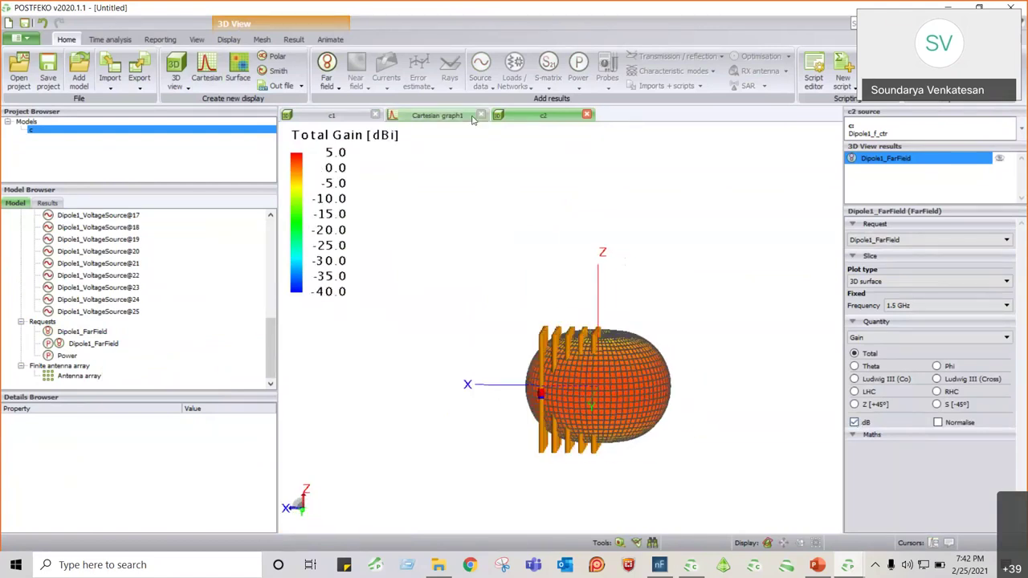
{"action": "left_click", "coordinate": [473, 119]}
{"action": "scroll", "coordinate": [113, 323], "scroll_direction": "up", "scroll_amount": 7}
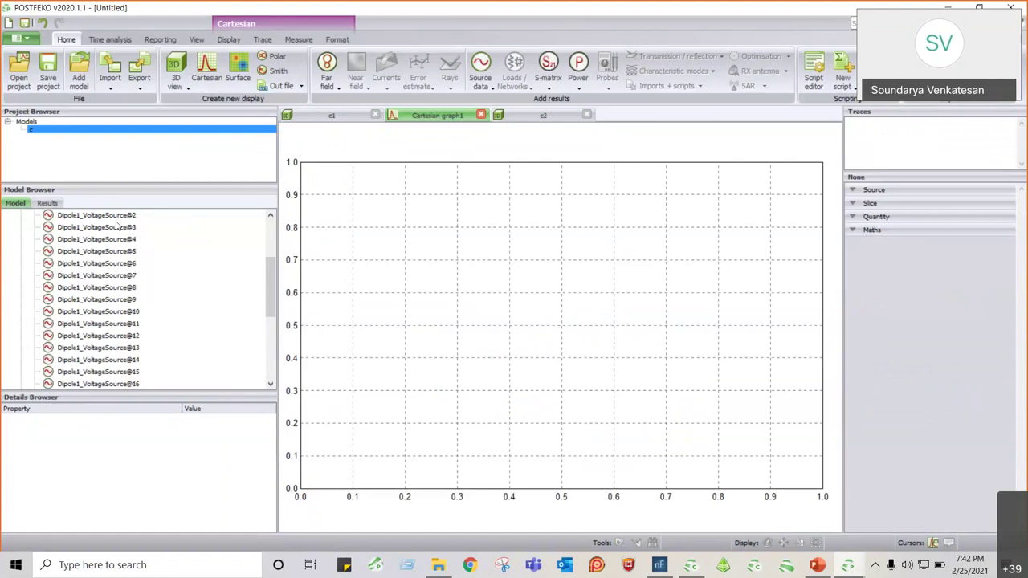
{"action": "scroll", "coordinate": [113, 321], "scroll_direction": "down", "scroll_amount": 6}
{"action": "left_click", "coordinate": [97, 286]}
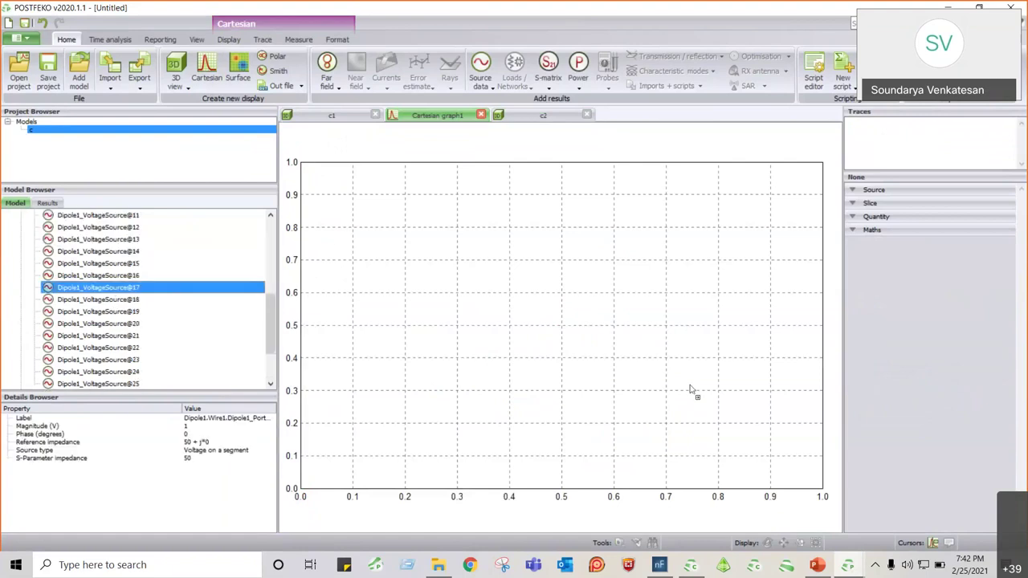
{"action": "left_click_drag", "start_coordinate": [690, 388], "coordinate": [614, 388]}
{"action": "left_click_drag", "start_coordinate": [97, 298], "coordinate": [717, 394]}
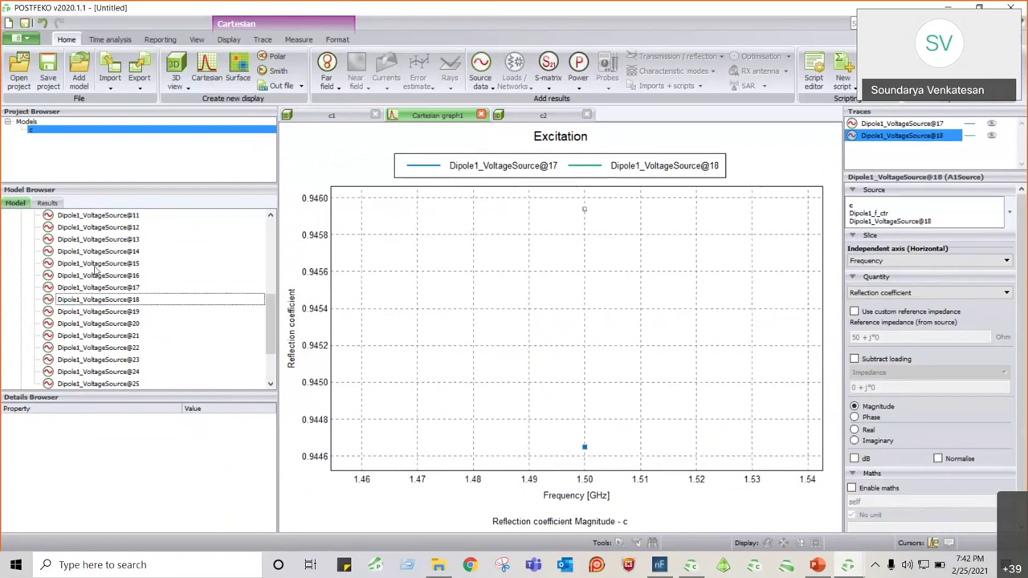
{"action": "scroll", "coordinate": [106, 283], "scroll_direction": "down", "scroll_amount": 2}
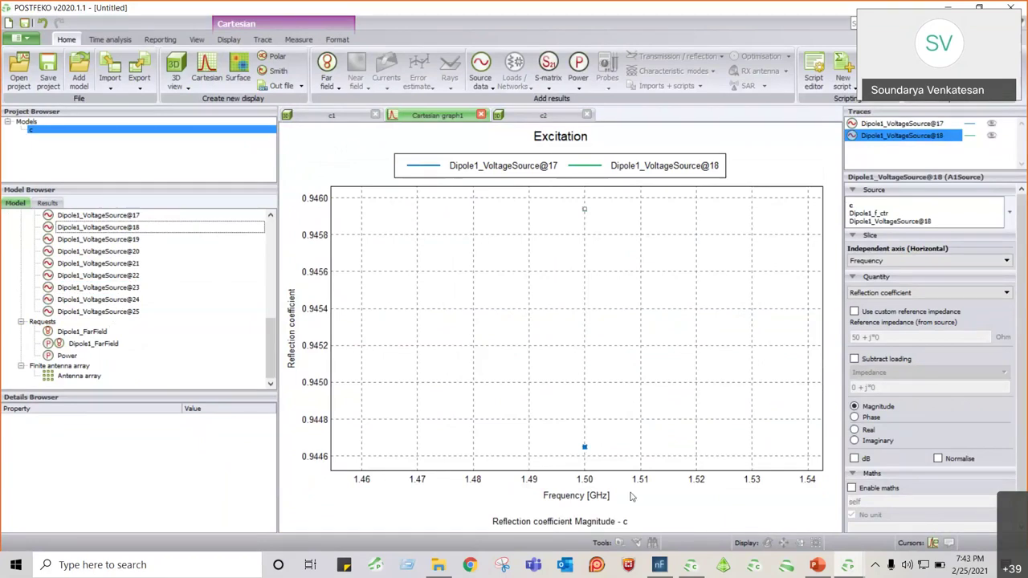
Back in CADFEKO, inspect the Multiport S-parameter port list for Dipole1_Port and dismiss it unchanged
{"action": "left_click", "coordinate": [684, 564]}
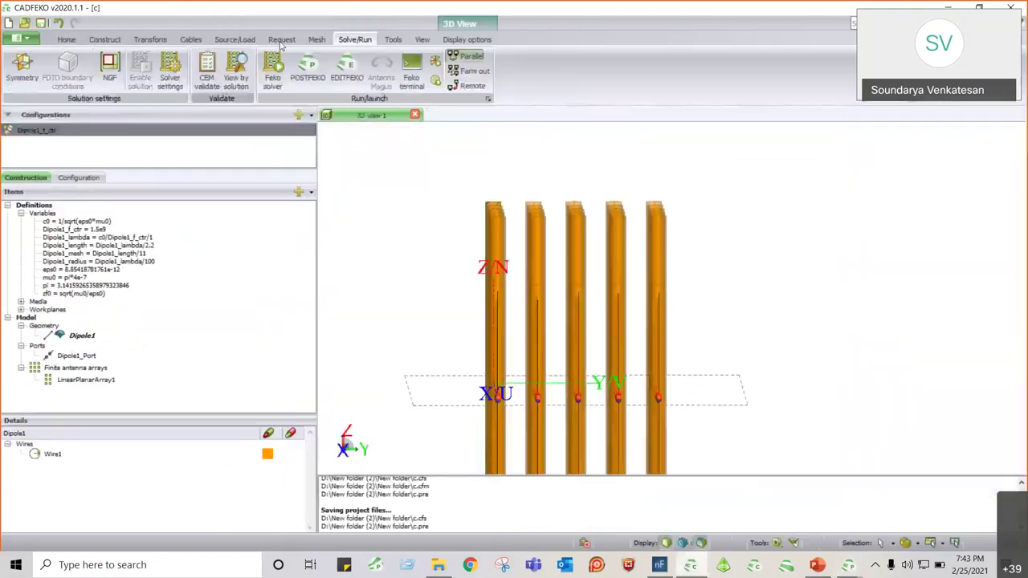
{"action": "left_click", "coordinate": [281, 40]}
{"action": "left_click", "coordinate": [70, 68]}
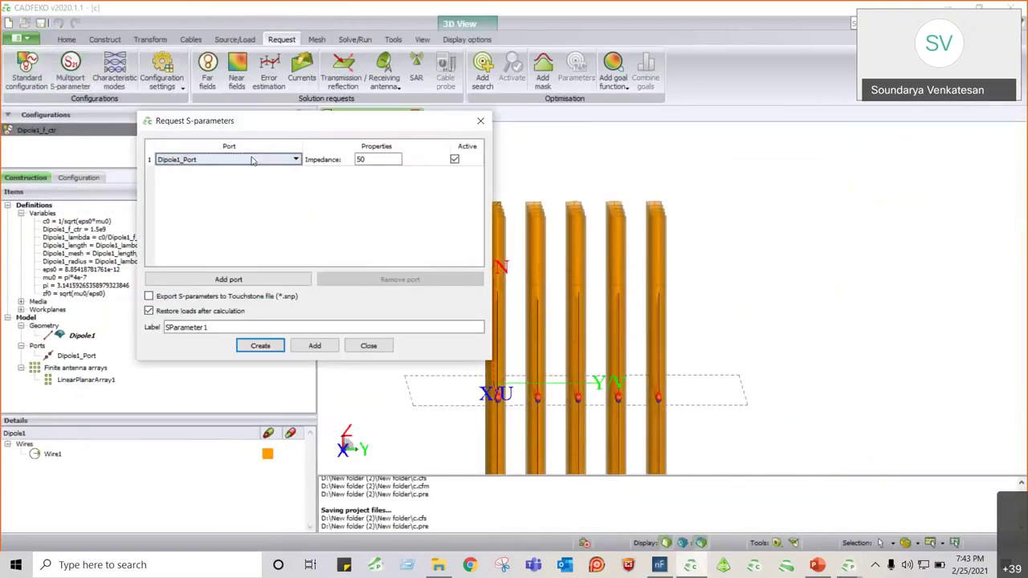
{"action": "left_click", "coordinate": [294, 159]}
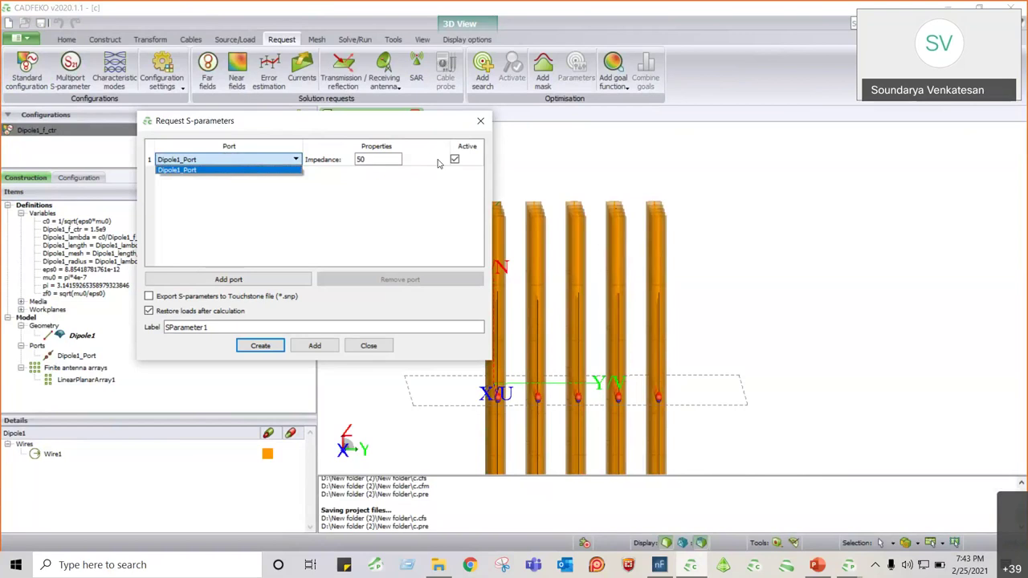
{"action": "left_click", "coordinate": [480, 121]}
{"action": "left_click", "coordinate": [480, 121]}
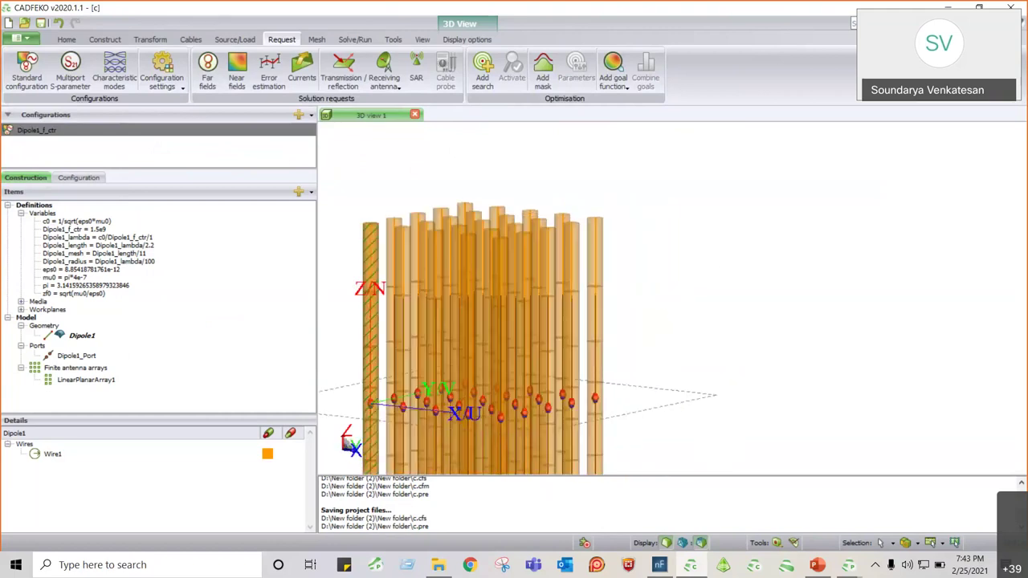
{"action": "left_click", "coordinate": [357, 44]}
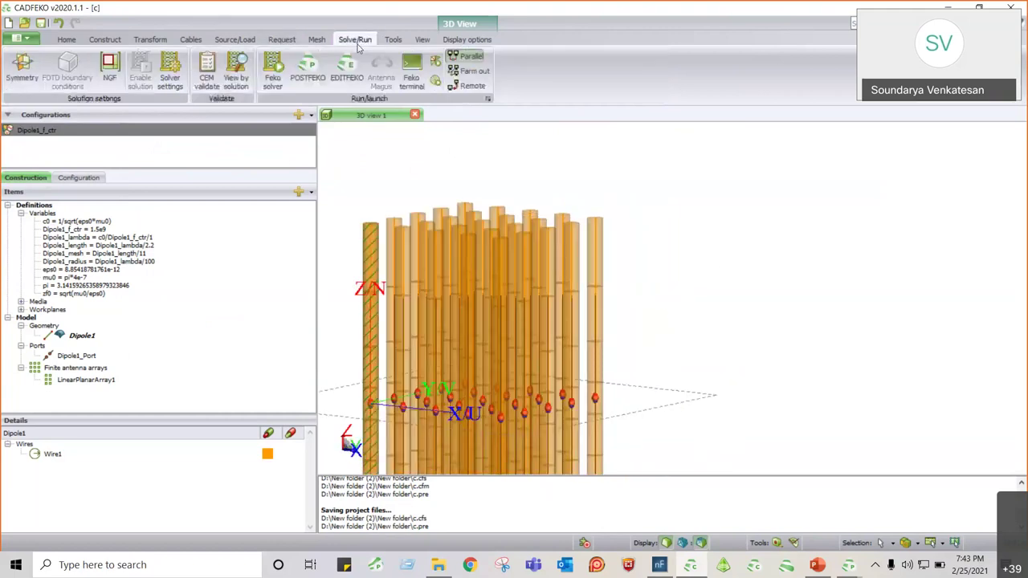
{"action": "left_click", "coordinate": [170, 80]}
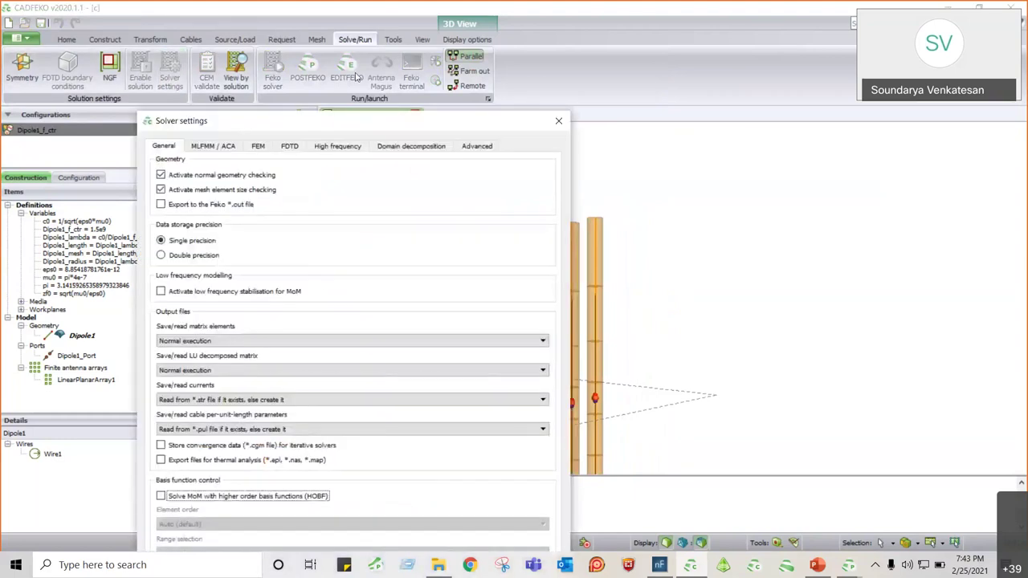
{"action": "left_click", "coordinate": [486, 79]}
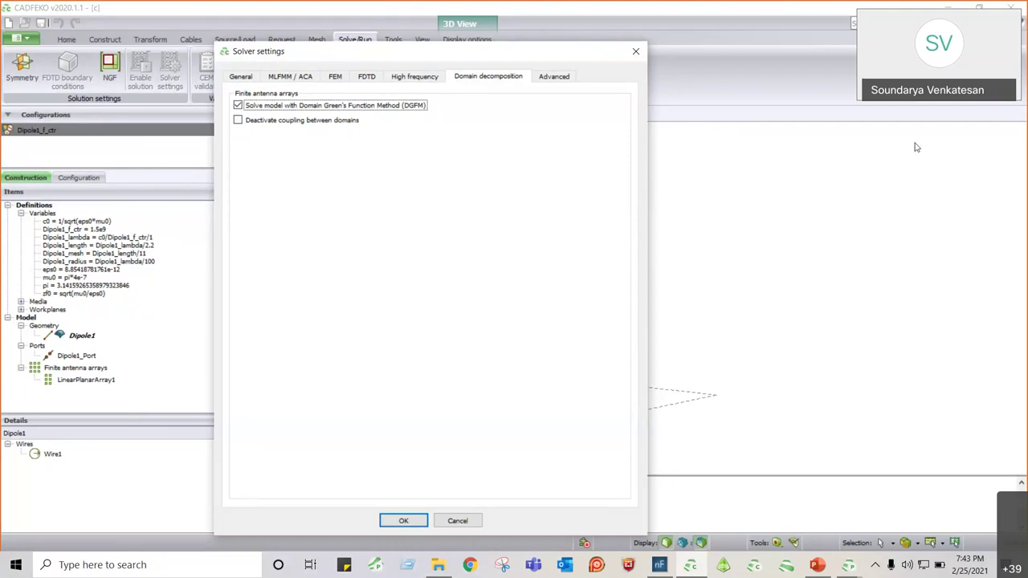
{"action": "left_click", "coordinate": [635, 53]}
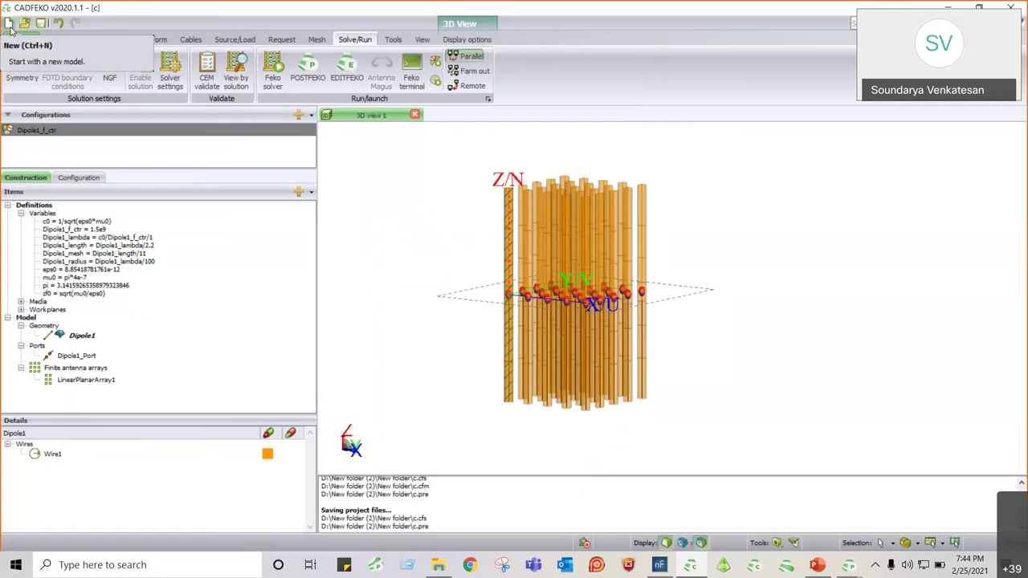
Start a new untitled project and review the supported mesh import file formats
{"action": "left_click", "coordinate": [9, 26]}
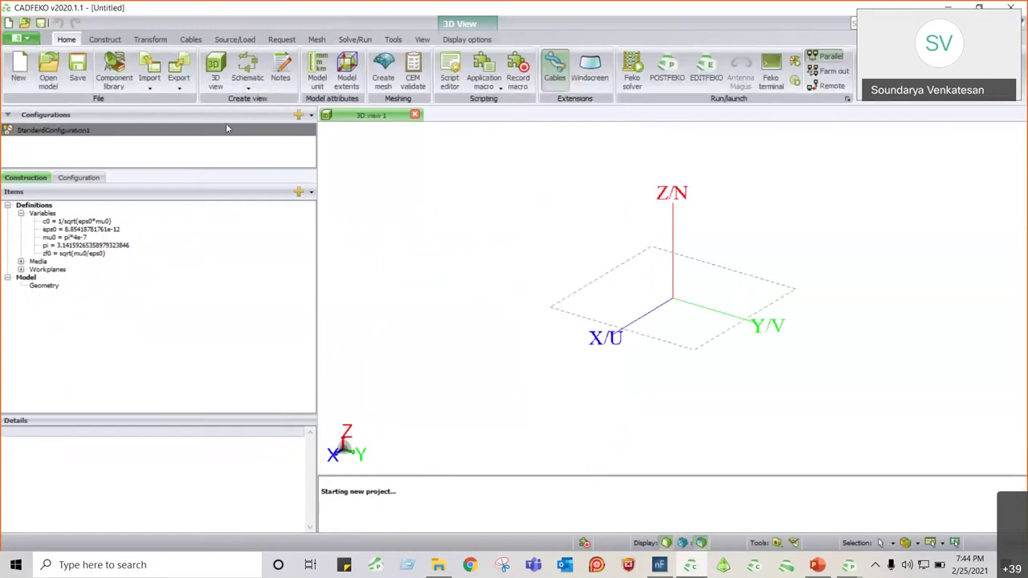
{"action": "left_click", "coordinate": [150, 77]}
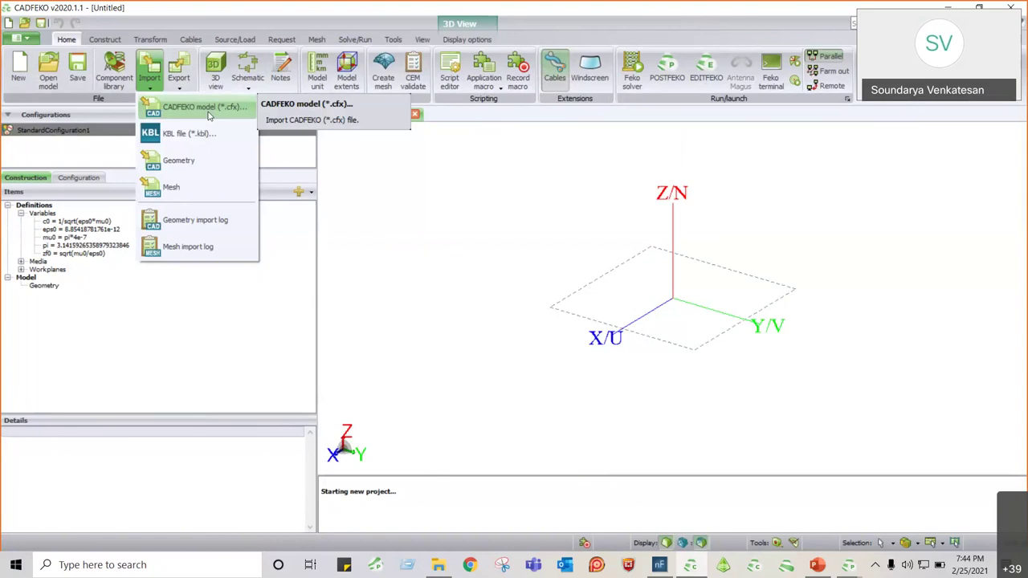
{"action": "left_click", "coordinate": [203, 185]}
{"action": "left_click", "coordinate": [378, 130]}
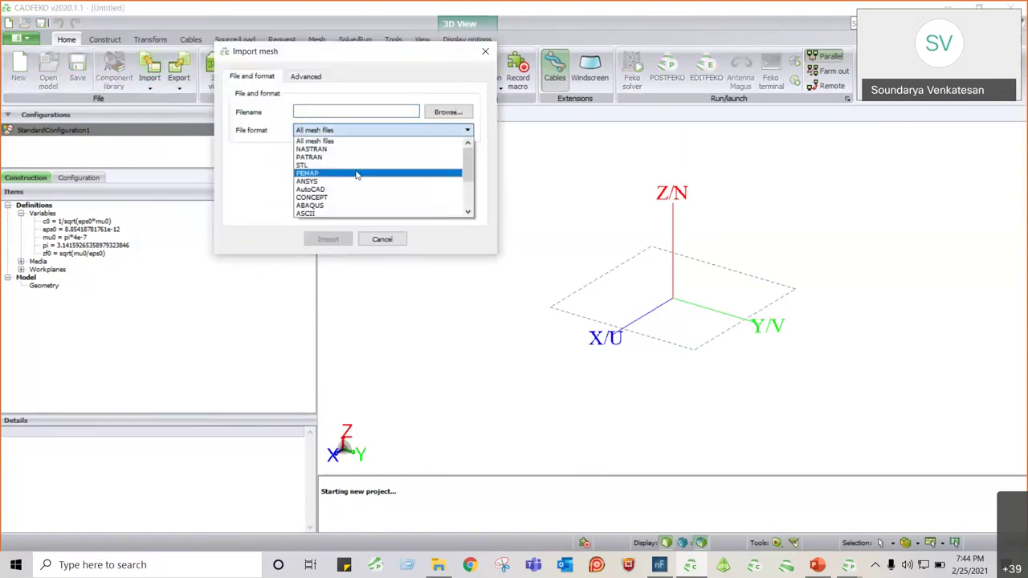
{"action": "left_click", "coordinate": [490, 55]}
{"action": "left_click", "coordinate": [485, 52]}
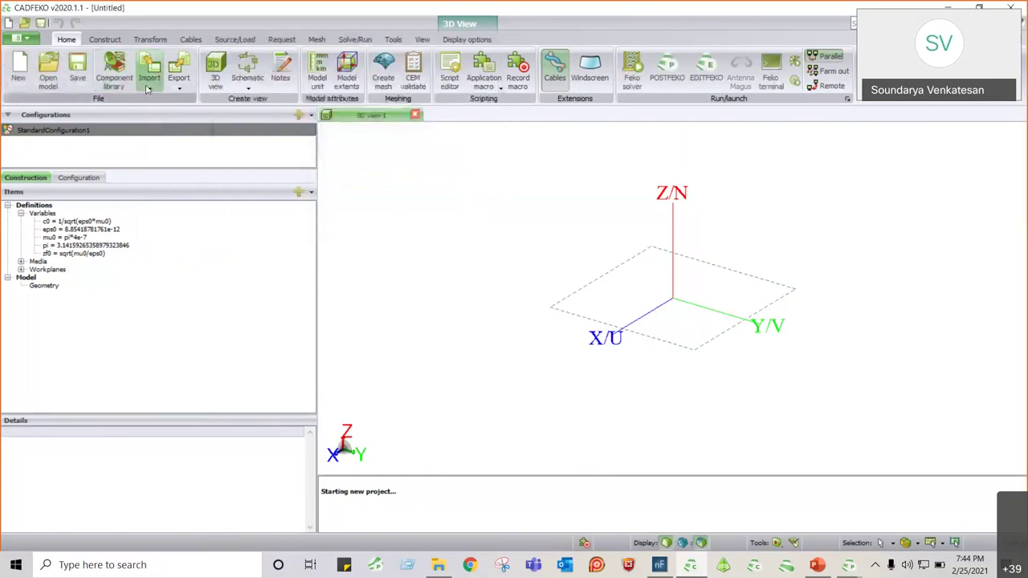
Review the supported CAD geometry import formats without importing any file
{"action": "left_click", "coordinate": [149, 71]}
{"action": "left_click", "coordinate": [201, 167]}
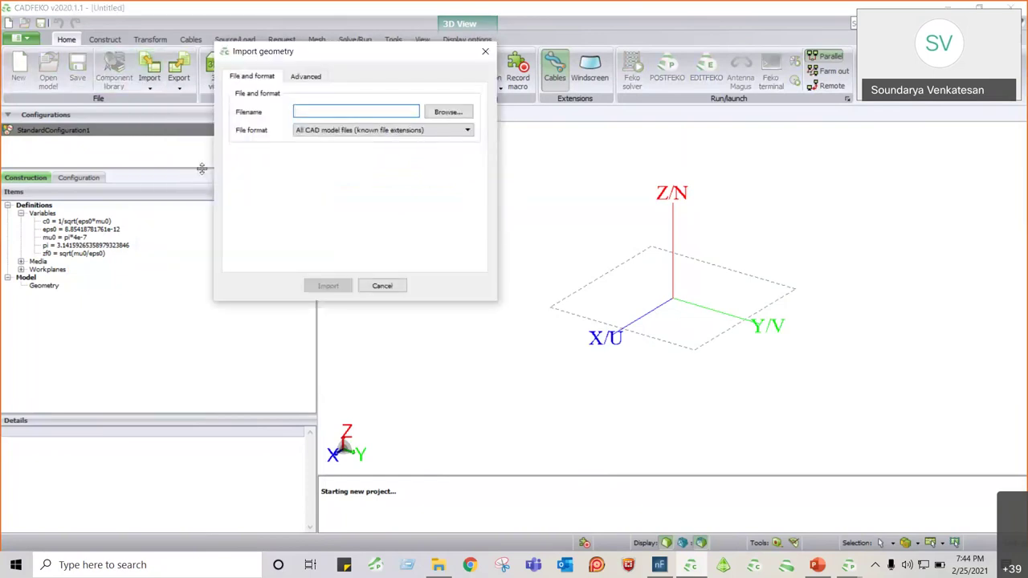
{"action": "left_click", "coordinate": [371, 132]}
{"action": "scroll", "coordinate": [373, 153], "scroll_direction": "up", "scroll_amount": 2}
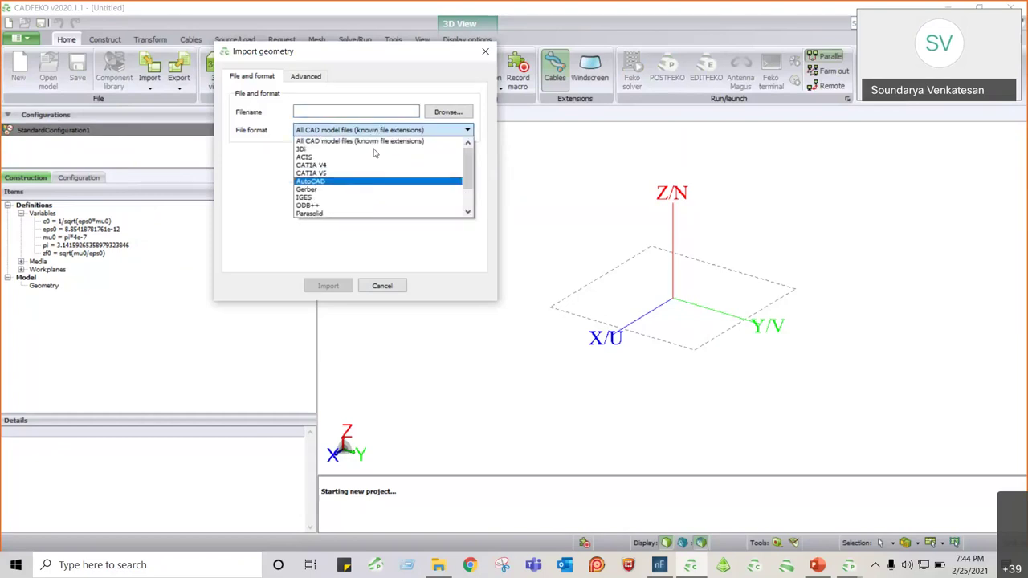
{"action": "left_click", "coordinate": [485, 54]}
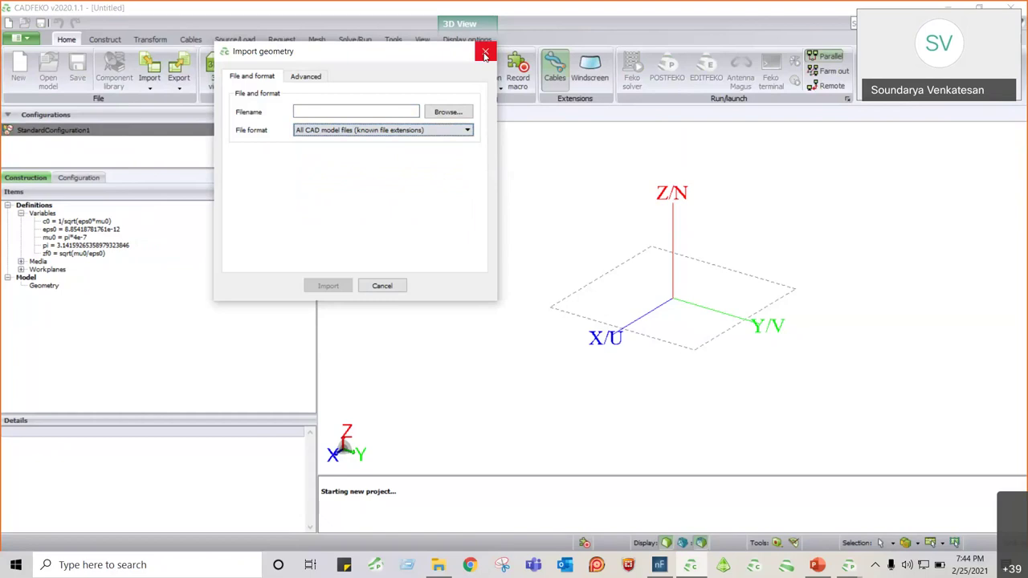
{"action": "left_click", "coordinate": [485, 54]}
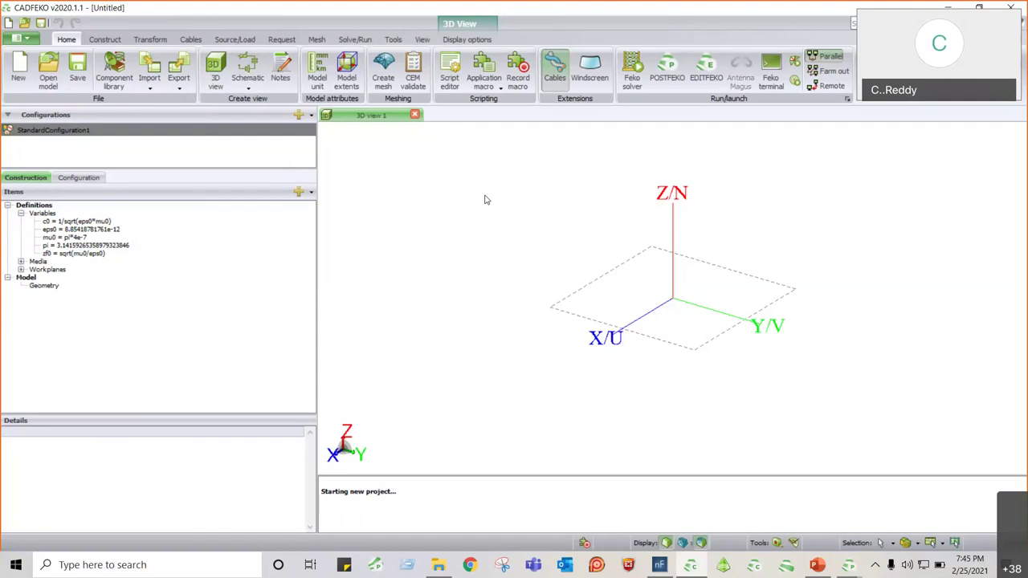
Run the ARRAY application macro and move its Generate array dialog aside
{"action": "left_click", "coordinate": [479, 94]}
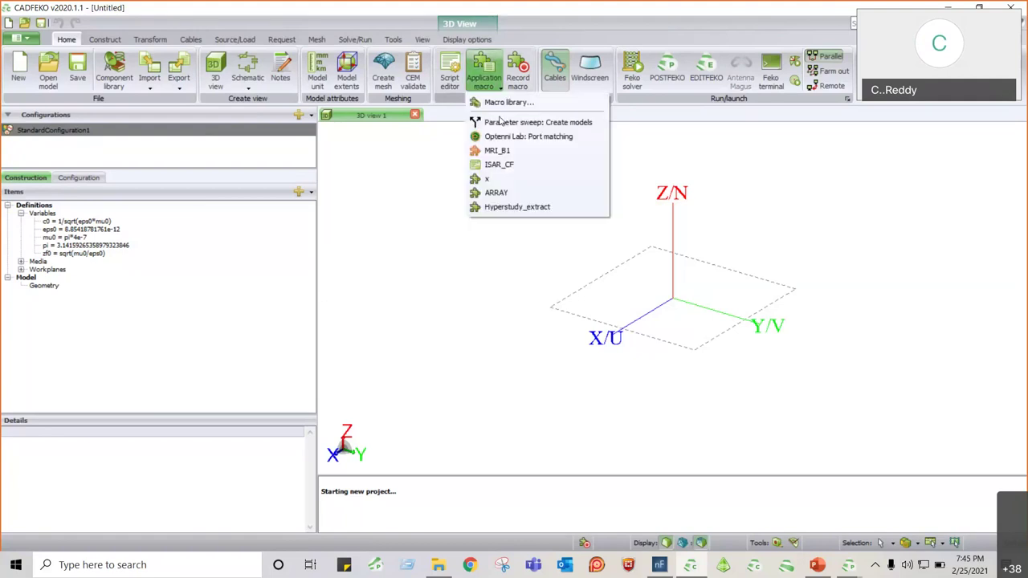
{"action": "left_click", "coordinate": [496, 194]}
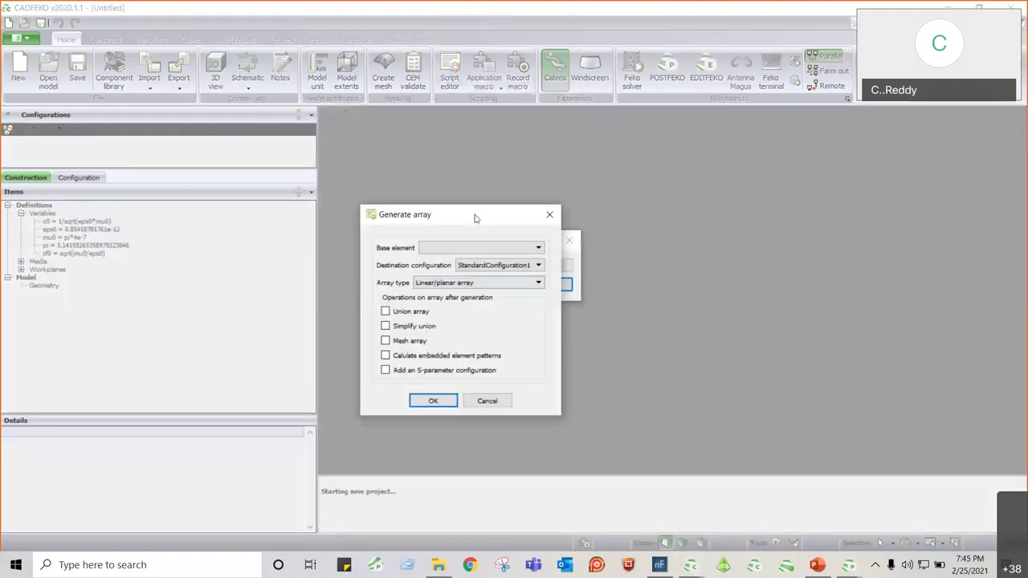
{"action": "left_click_drag", "start_coordinate": [475, 217], "coordinate": [346, 114]}
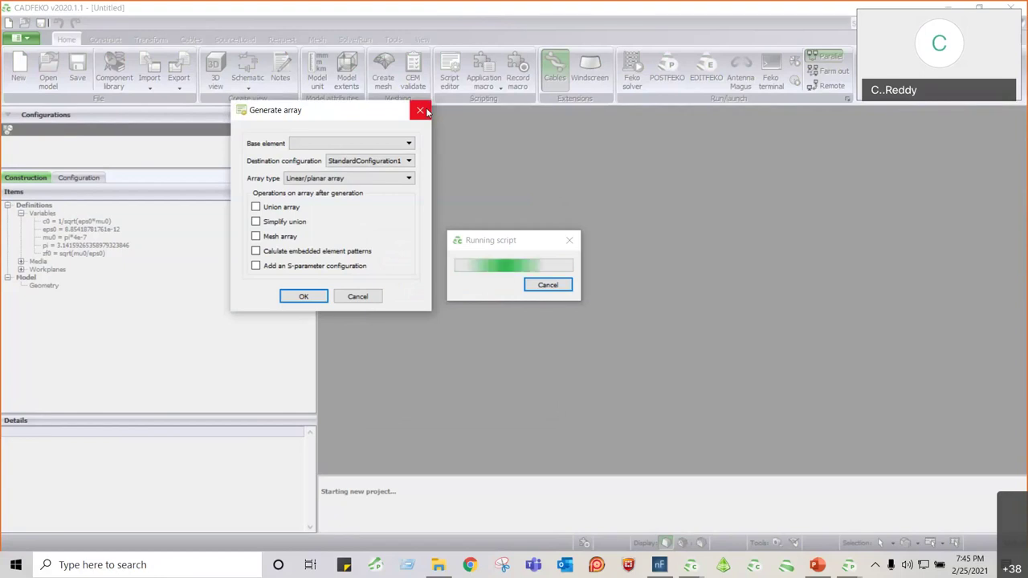
Review the Array type choices, keep Linear/planar array, and switch to PowerPoint
{"action": "left_click", "coordinate": [415, 182]}
{"action": "left_click", "coordinate": [416, 183]}
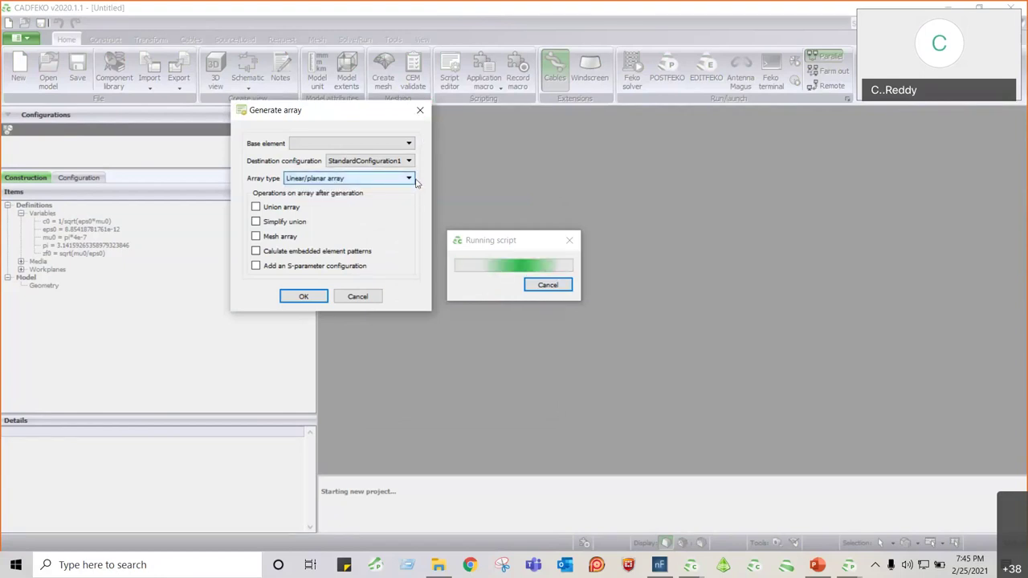
{"action": "left_click", "coordinate": [416, 183]}
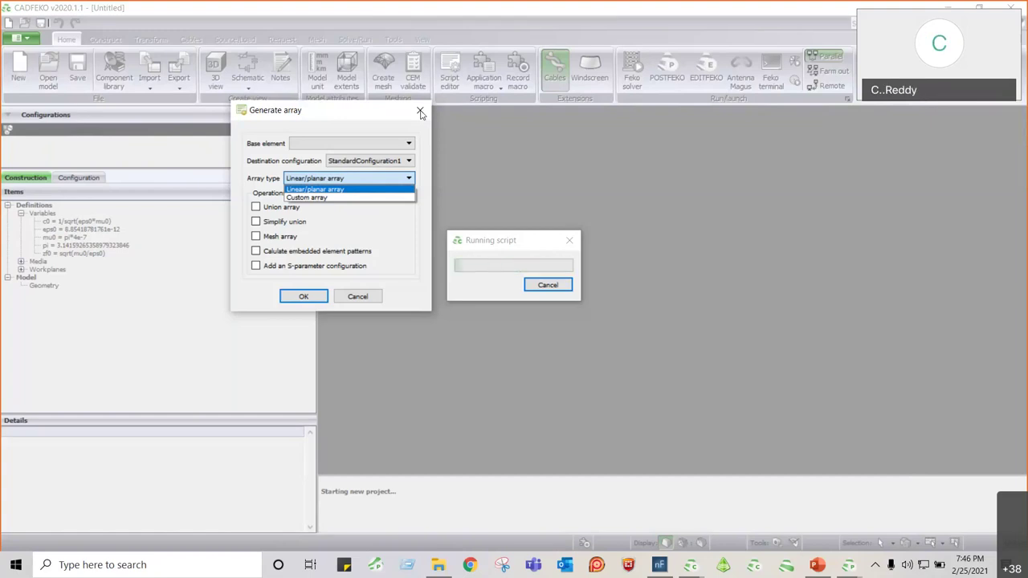
{"action": "left_click", "coordinate": [755, 549]}
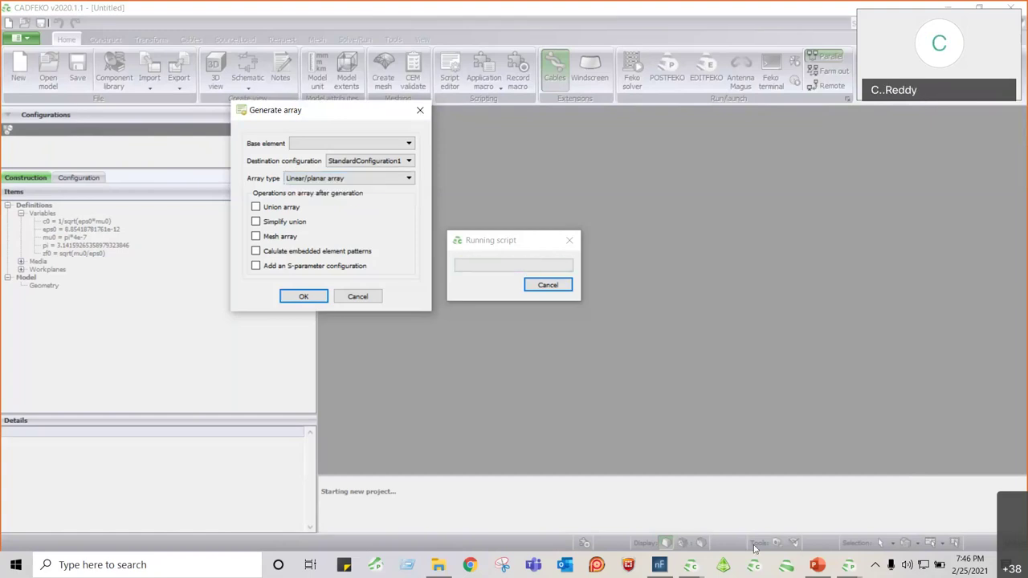
{"action": "left_click", "coordinate": [812, 566]}
{"action": "scroll", "coordinate": [127, 481], "scroll_direction": "down", "scroll_amount": 5}
Present slide 62, Altair Feko Student Edition, as a full-screen slide show
{"action": "left_click", "coordinate": [94, 434]}
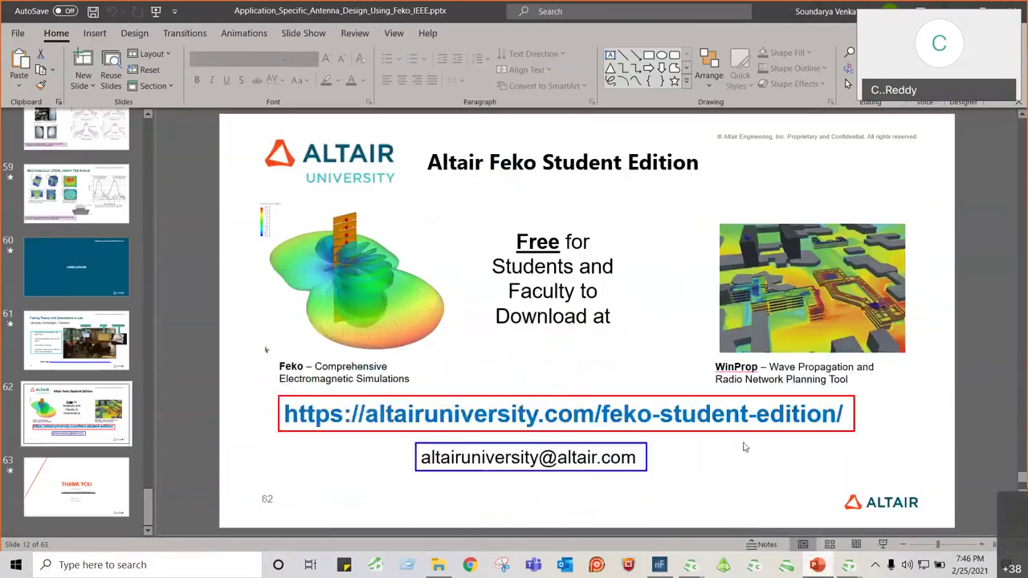
{"action": "left_click", "coordinate": [883, 543]}
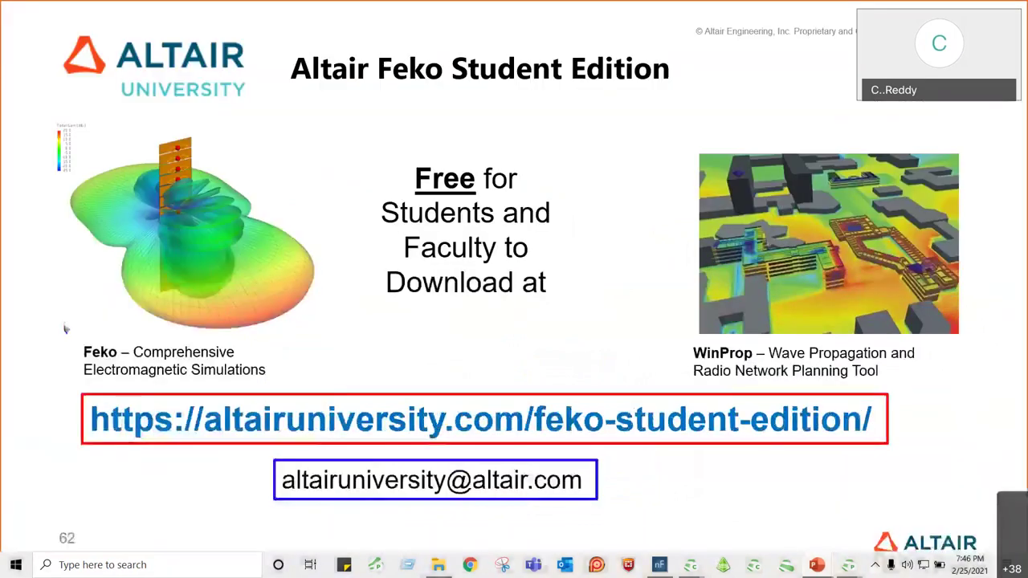